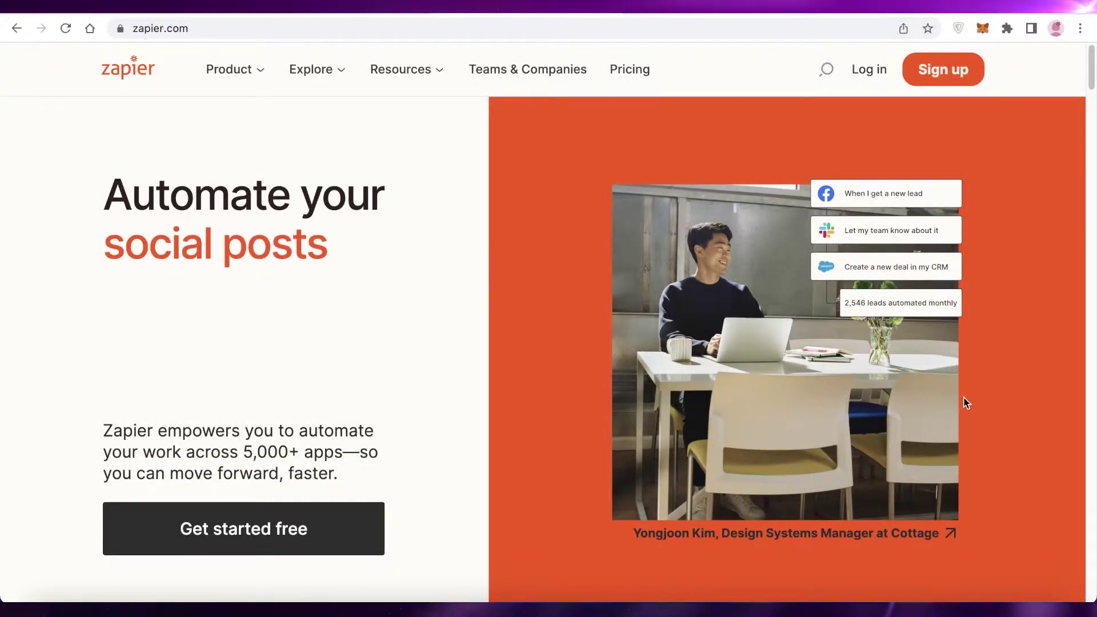
Browse the Zapier landing page, then sign up for a new account with Google
scroll(965, 402, "down", 4)
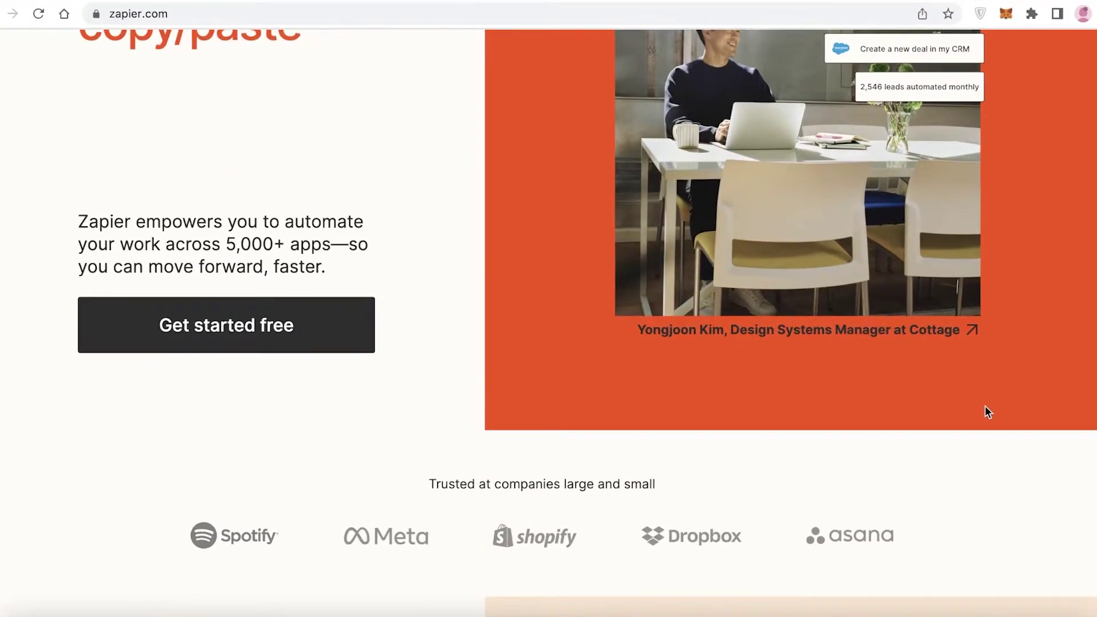
scroll(984, 406, "down", 2)
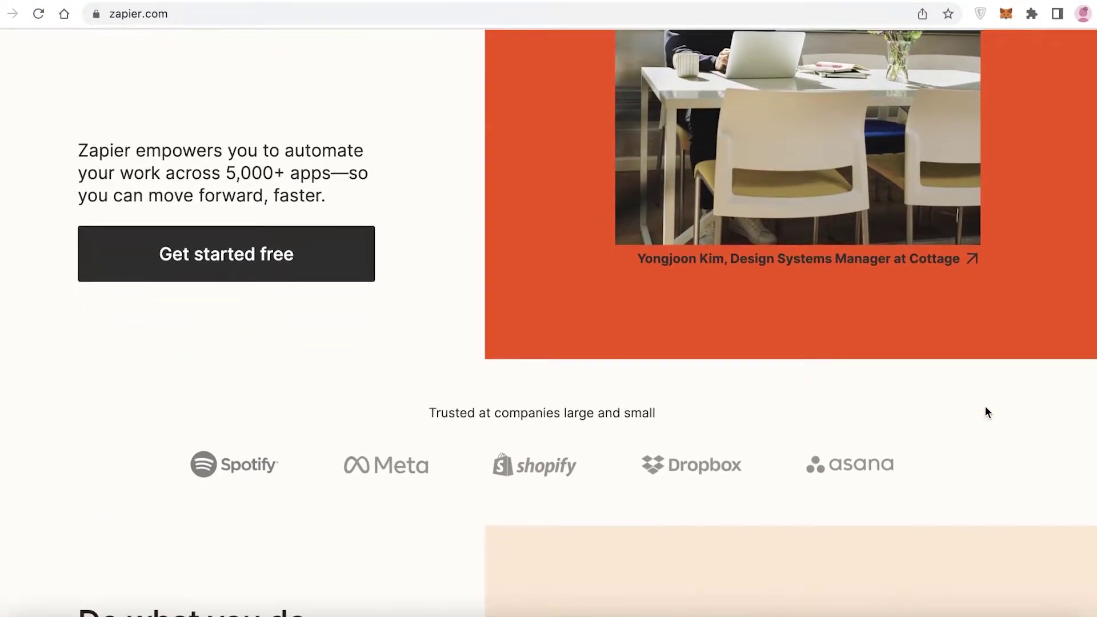
scroll(985, 407, "down", 10)
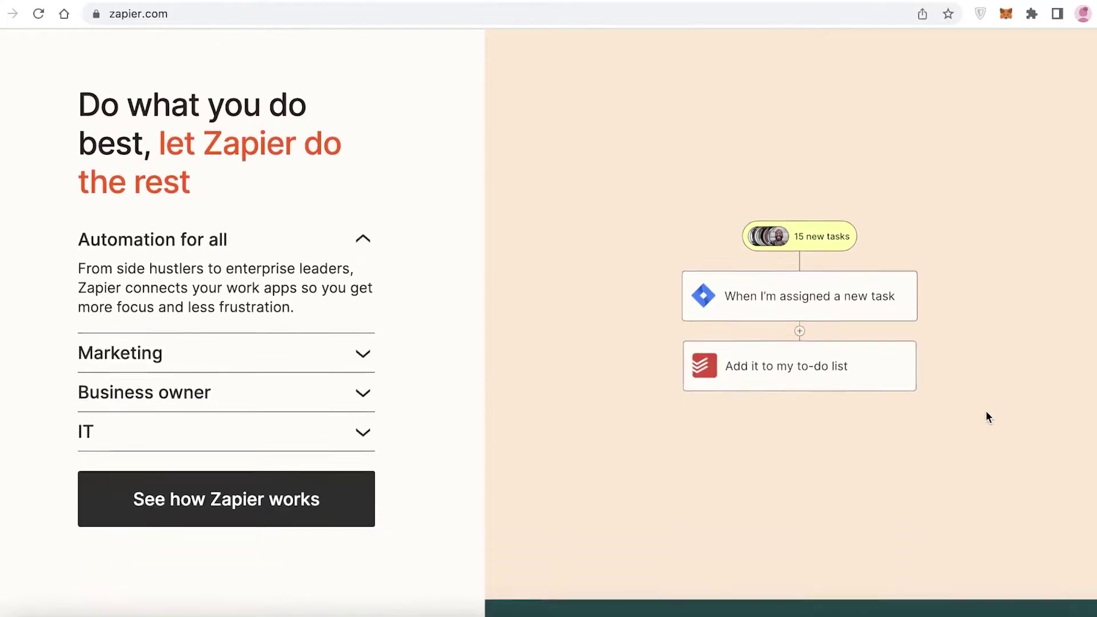
scroll(986, 412, "down", 14)
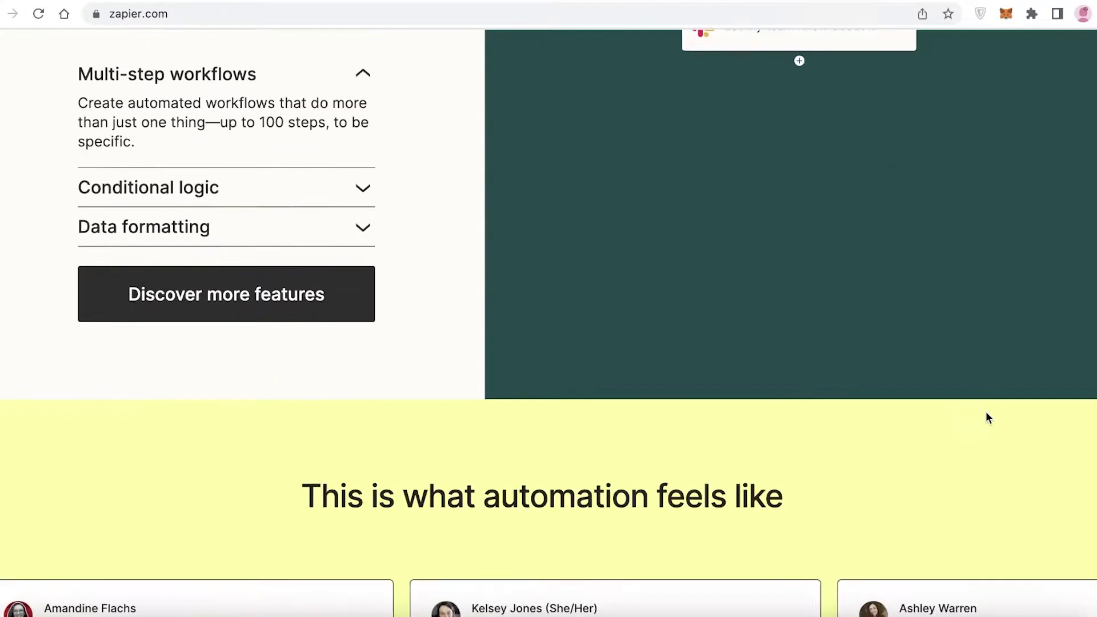
scroll(986, 412, "down", 11)
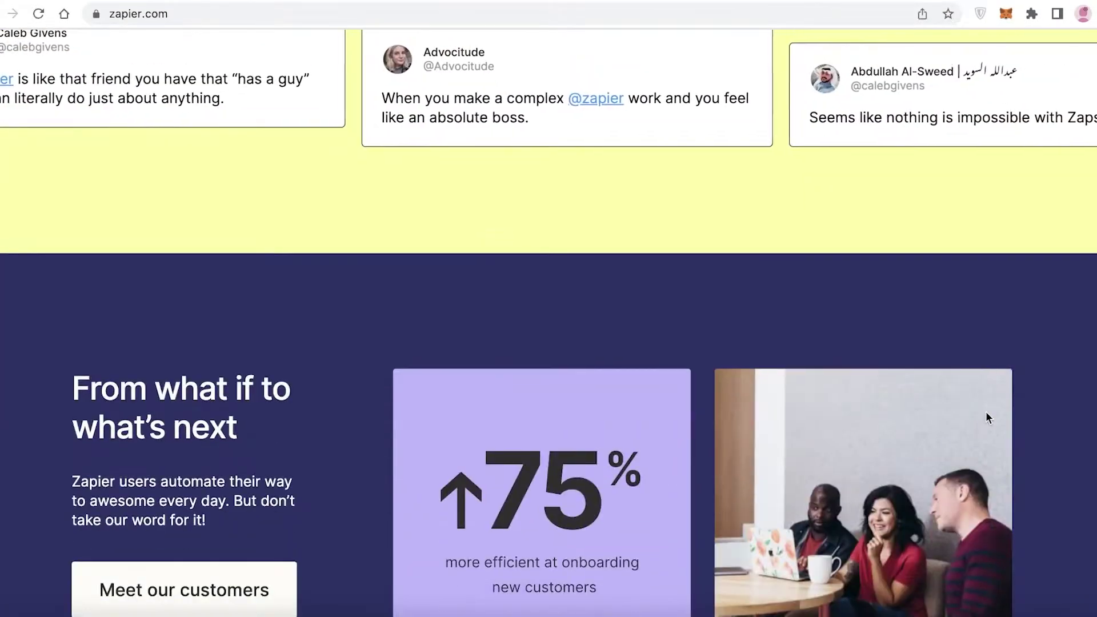
scroll(985, 411, "down", 4)
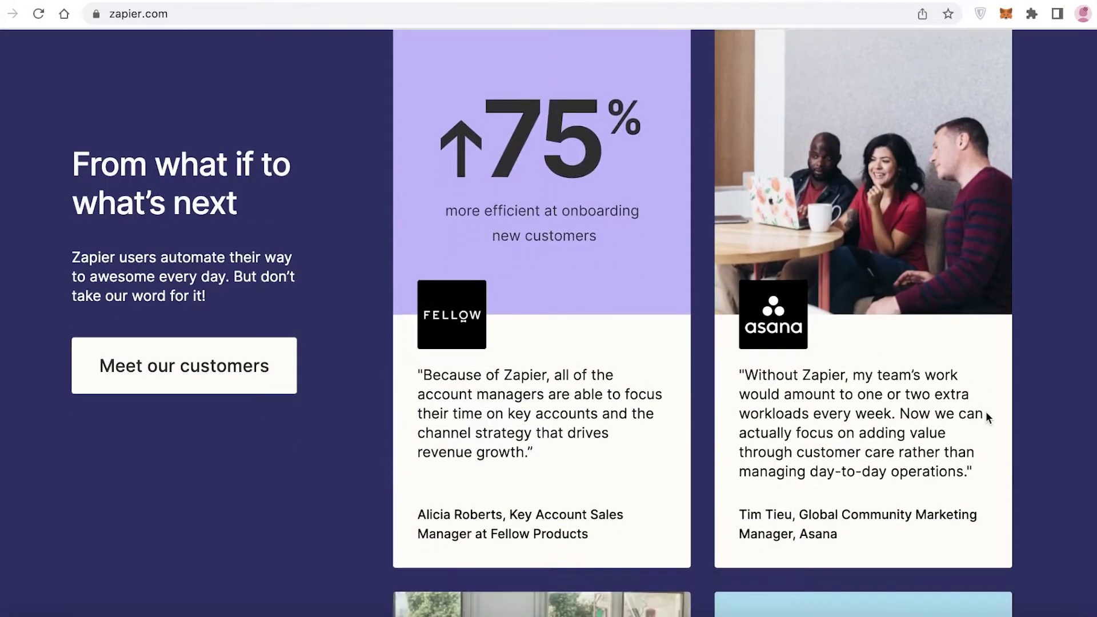
scroll(985, 412, "down", 20)
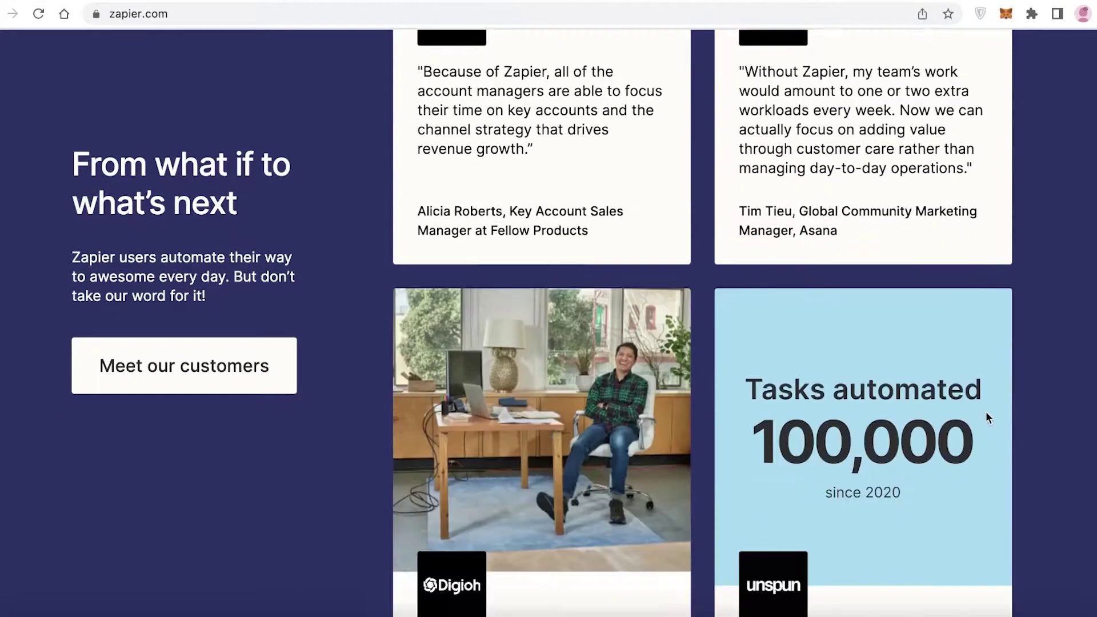
scroll(972, 373, "down", 16)
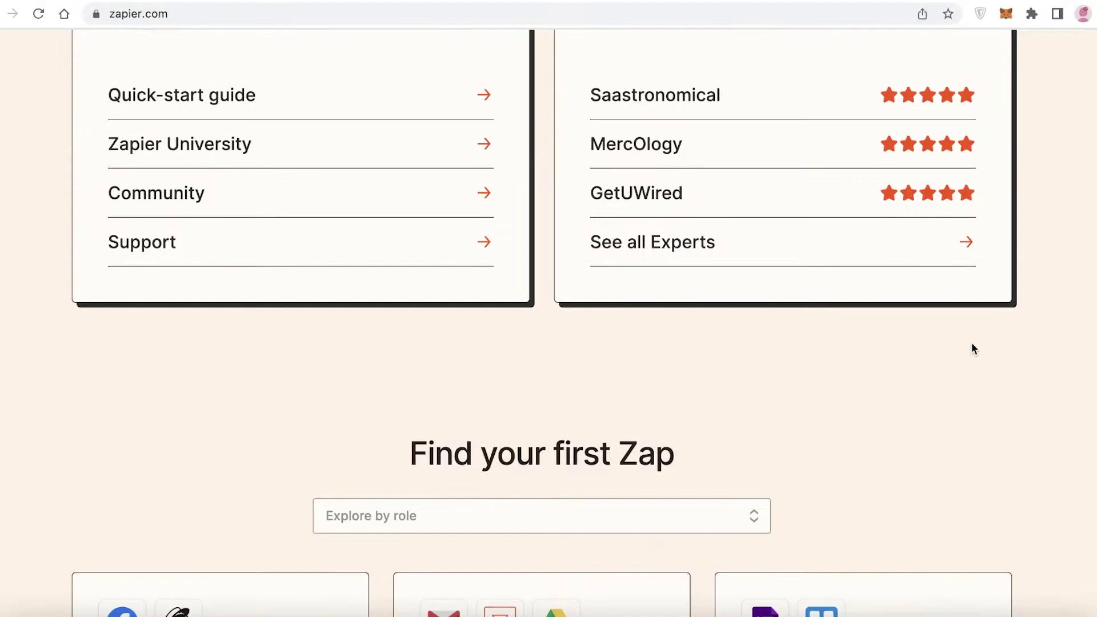
scroll(973, 347, "up", 13)
scroll(971, 345, "down", 13)
scroll(971, 345, "up", 20)
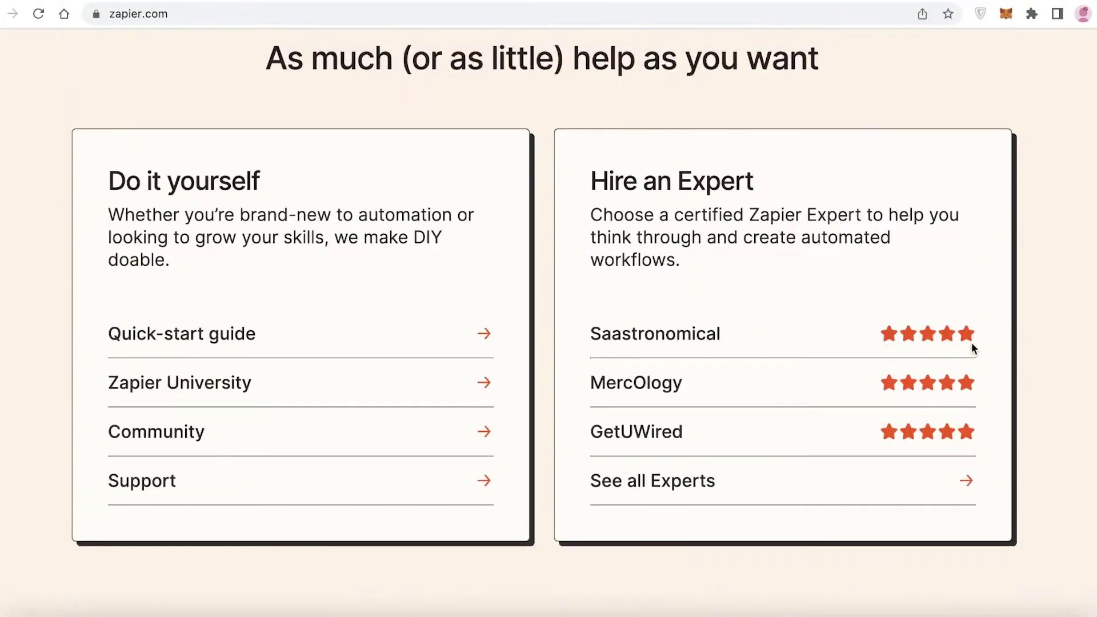
scroll(957, 361, "up", 20)
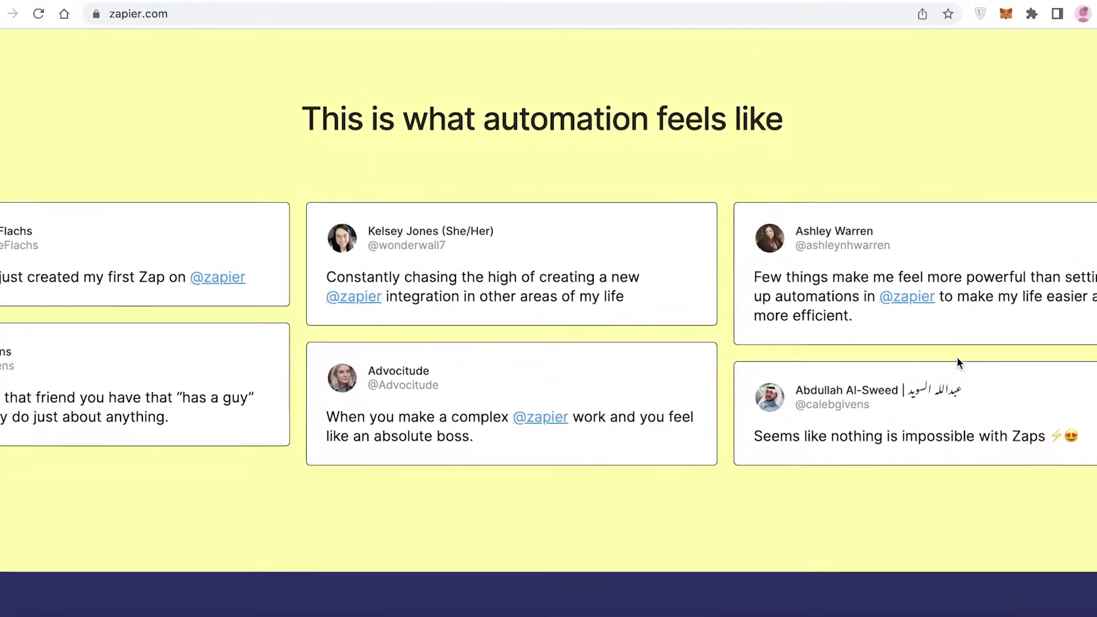
scroll(831, 405, "up", 10)
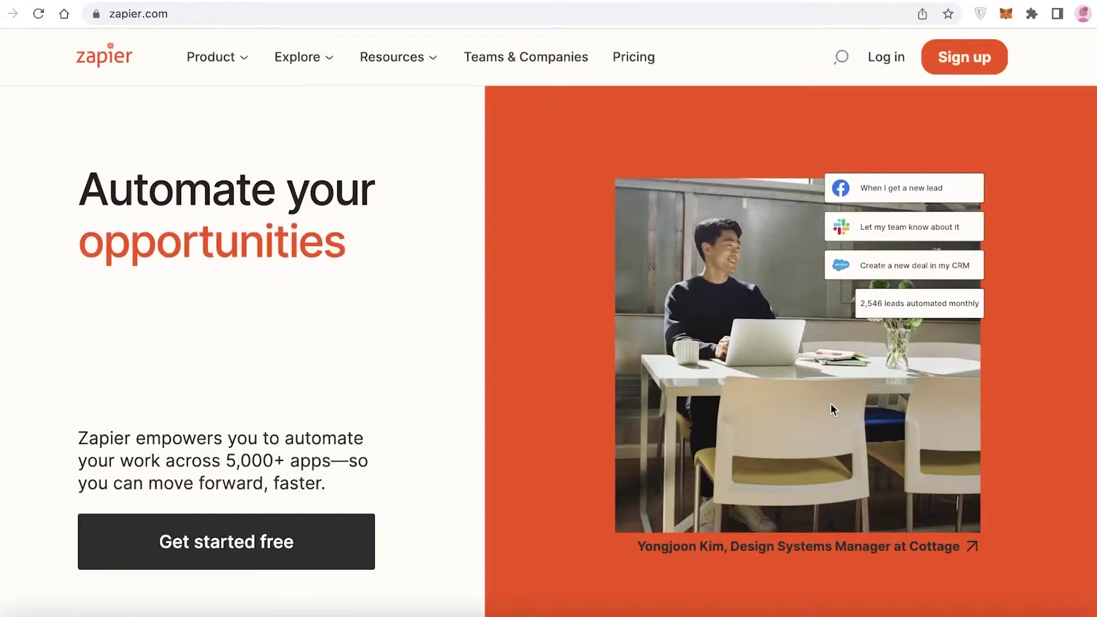
scroll(1043, 232, "down", 2)
scroll(1045, 233, "up", 2)
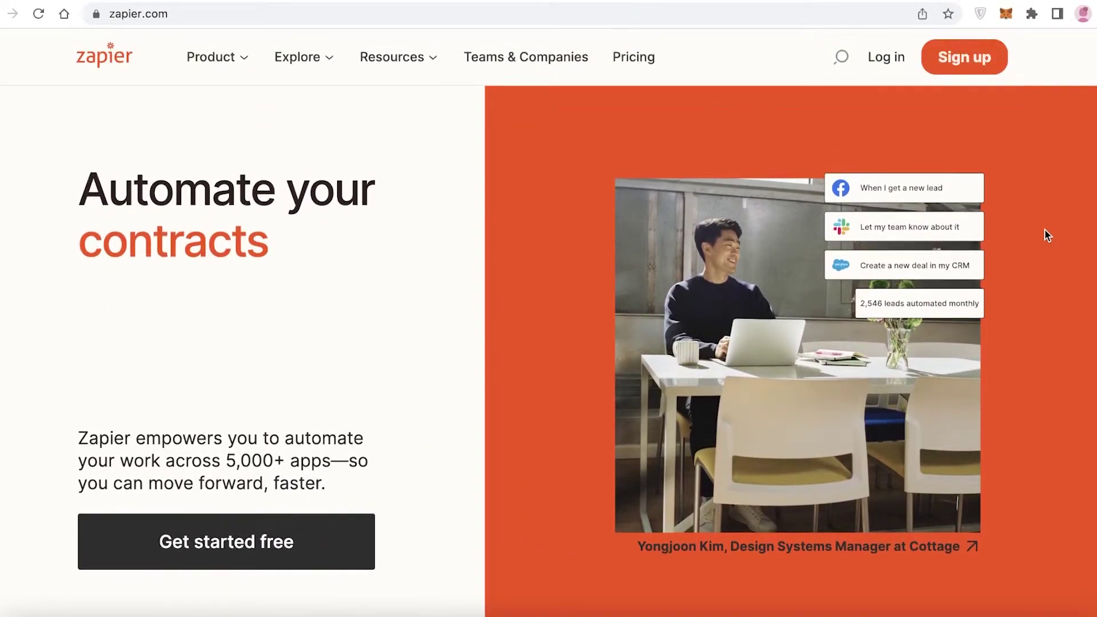
scroll(1045, 234, "down", 10)
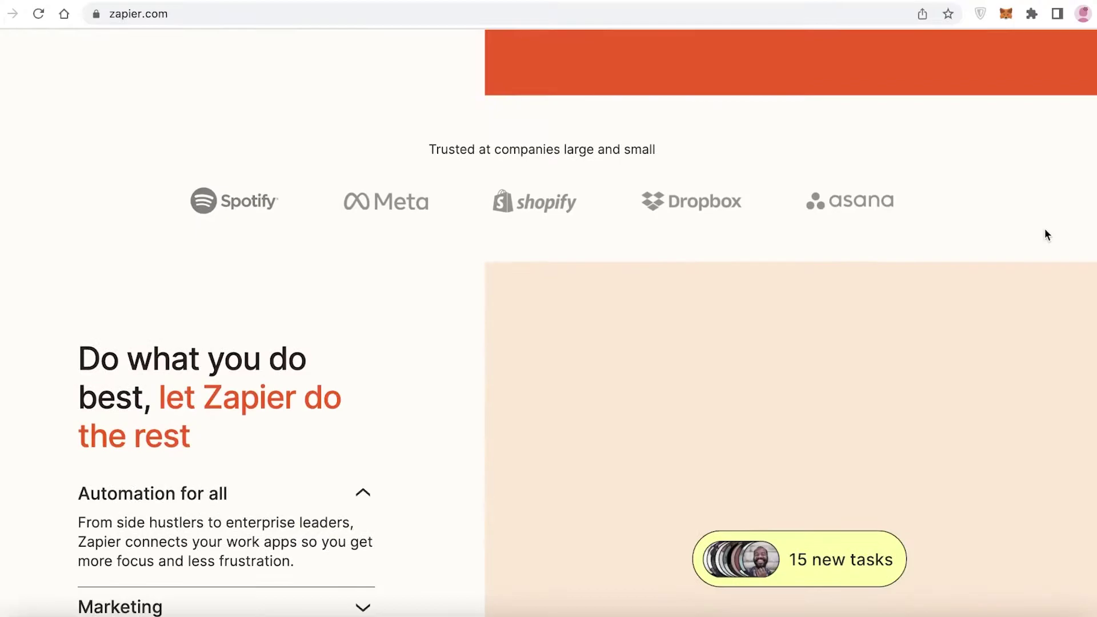
scroll(1046, 234, "up", 5)
scroll(1046, 230, "up", 5)
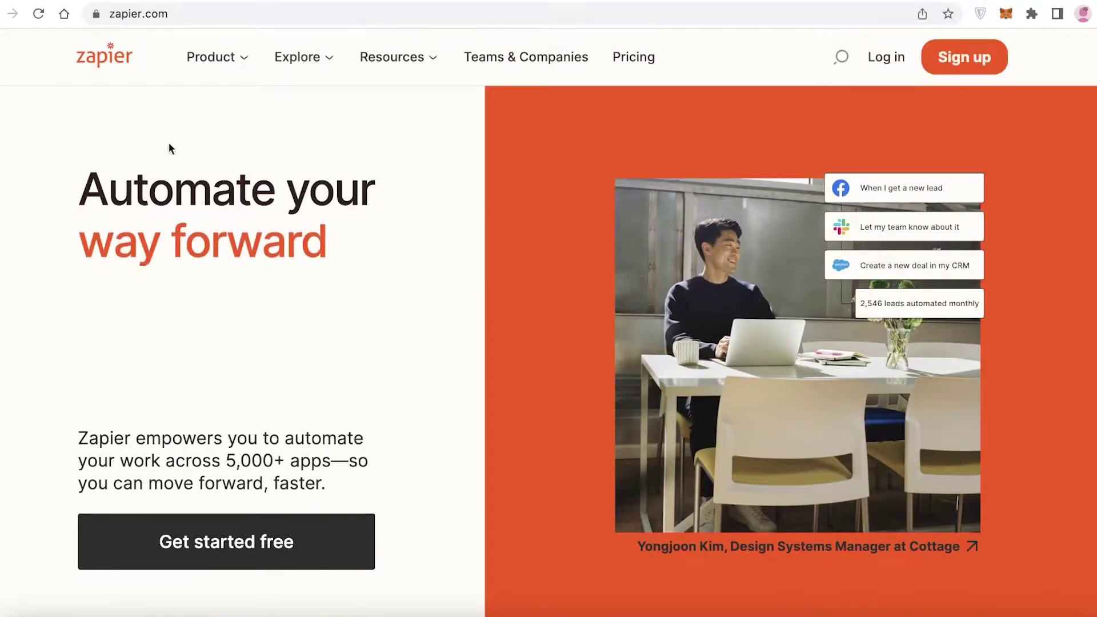
scroll(864, 241, "down", 1)
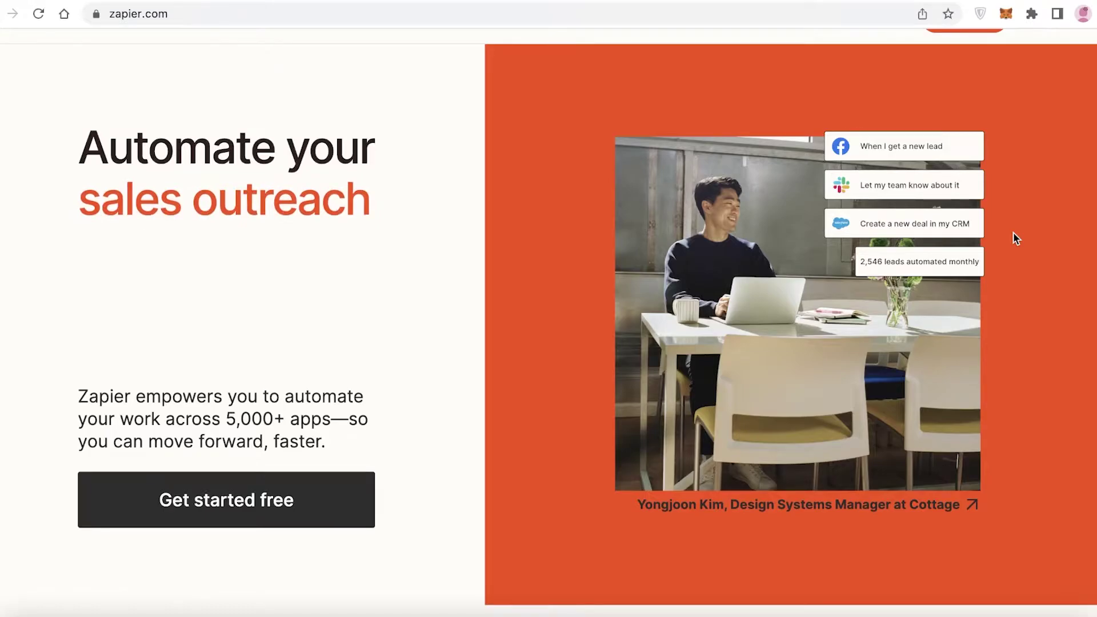
scroll(1057, 239, "down", 5)
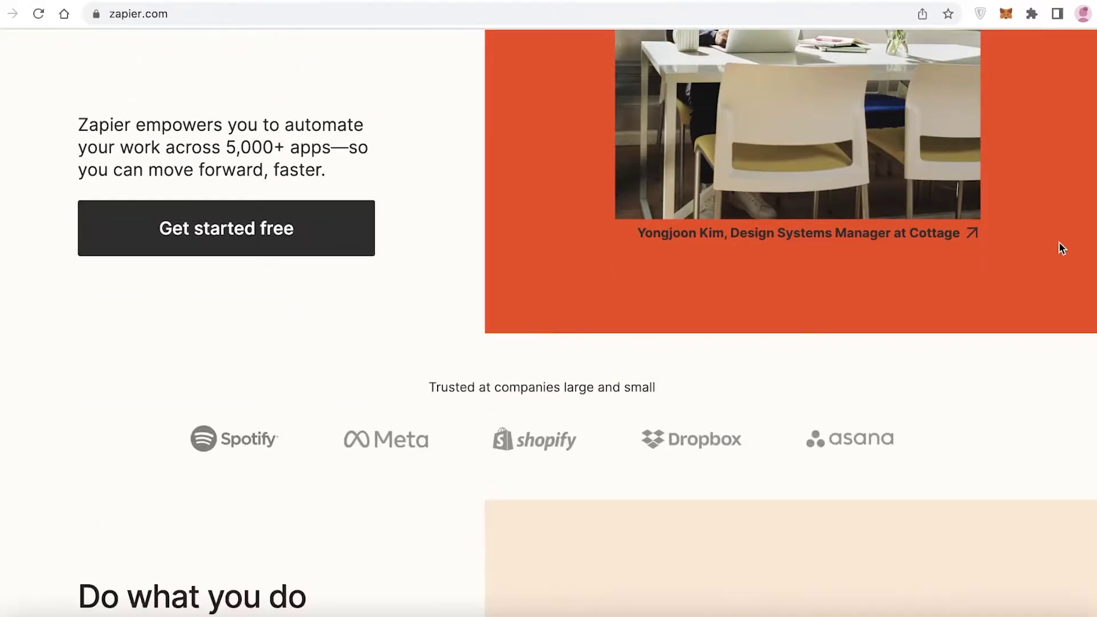
scroll(1057, 242, "down", 5)
scroll(1058, 242, "down", 10)
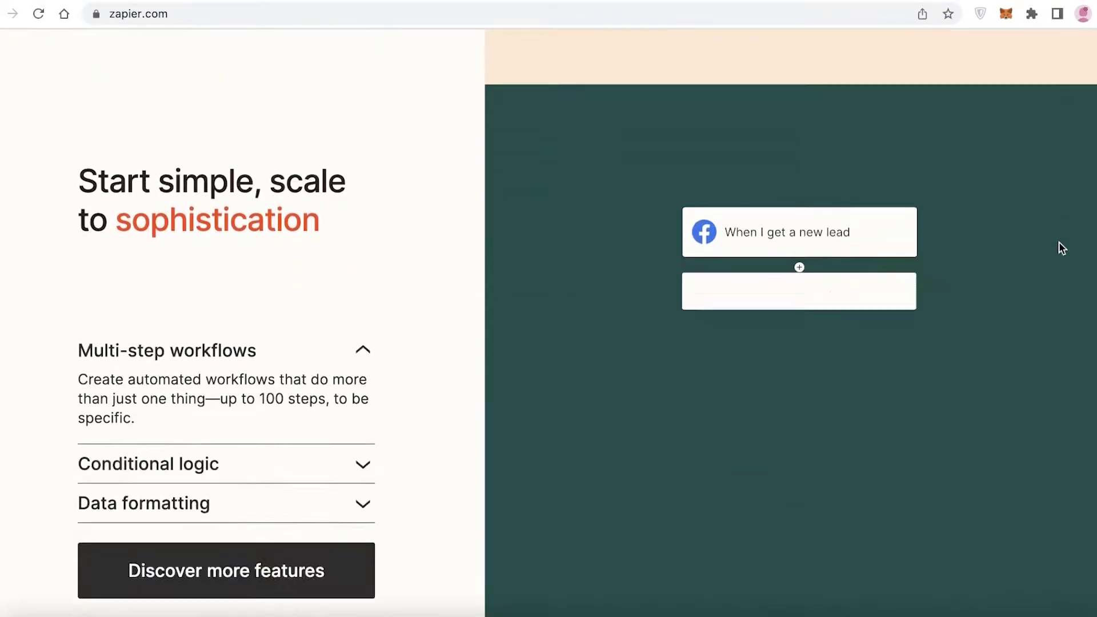
scroll(1058, 242, "up", 10)
scroll(1057, 241, "up", 10)
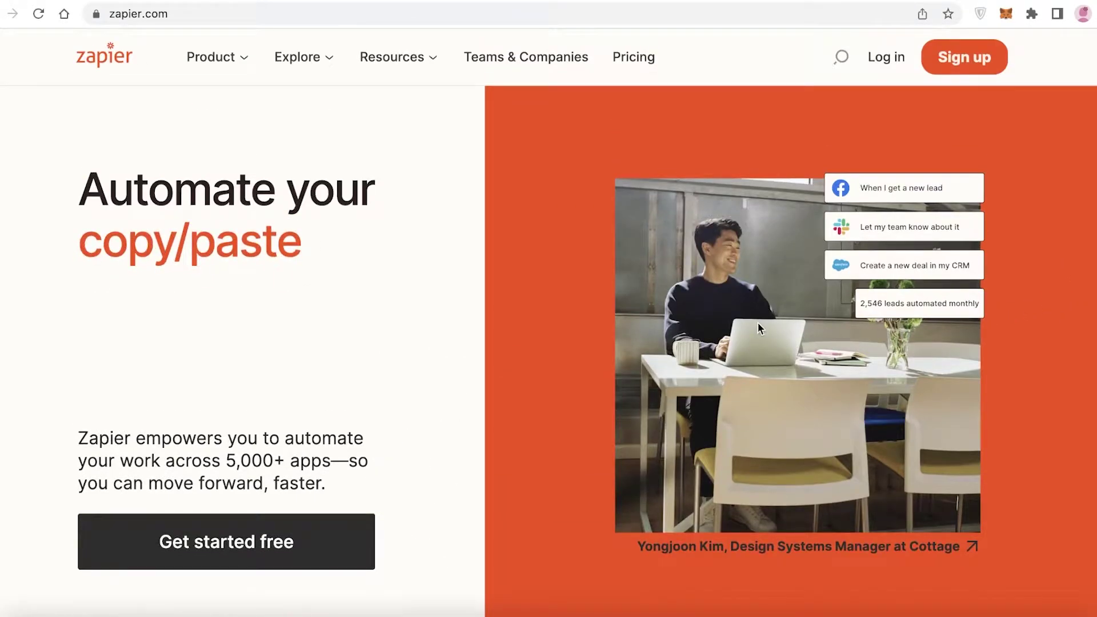
scroll(1046, 244, "down", 1)
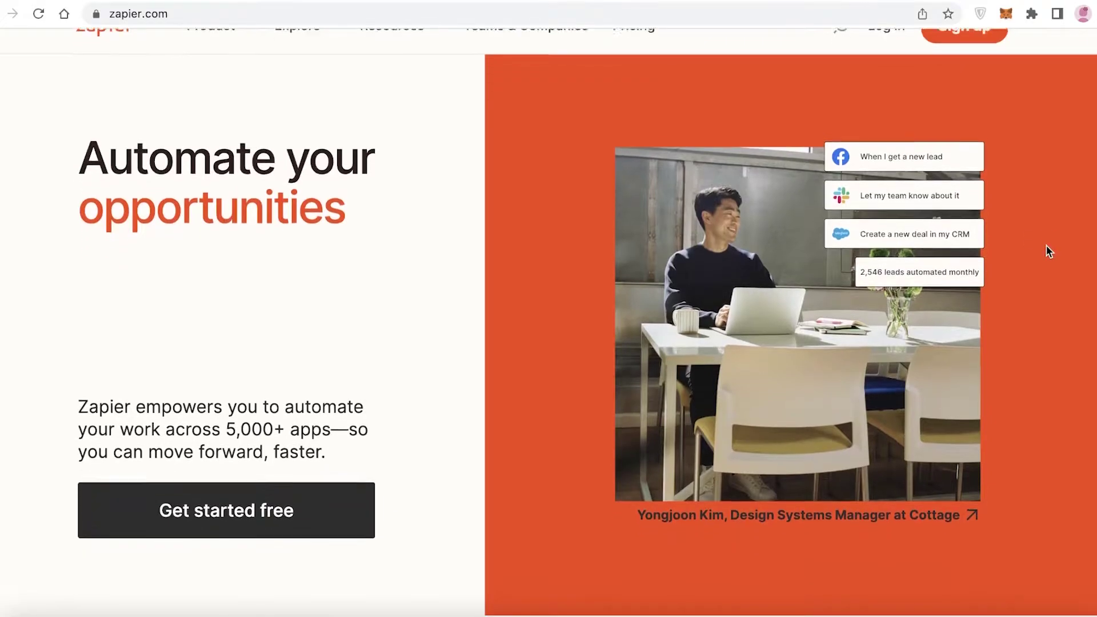
scroll(1045, 245, "up", 1)
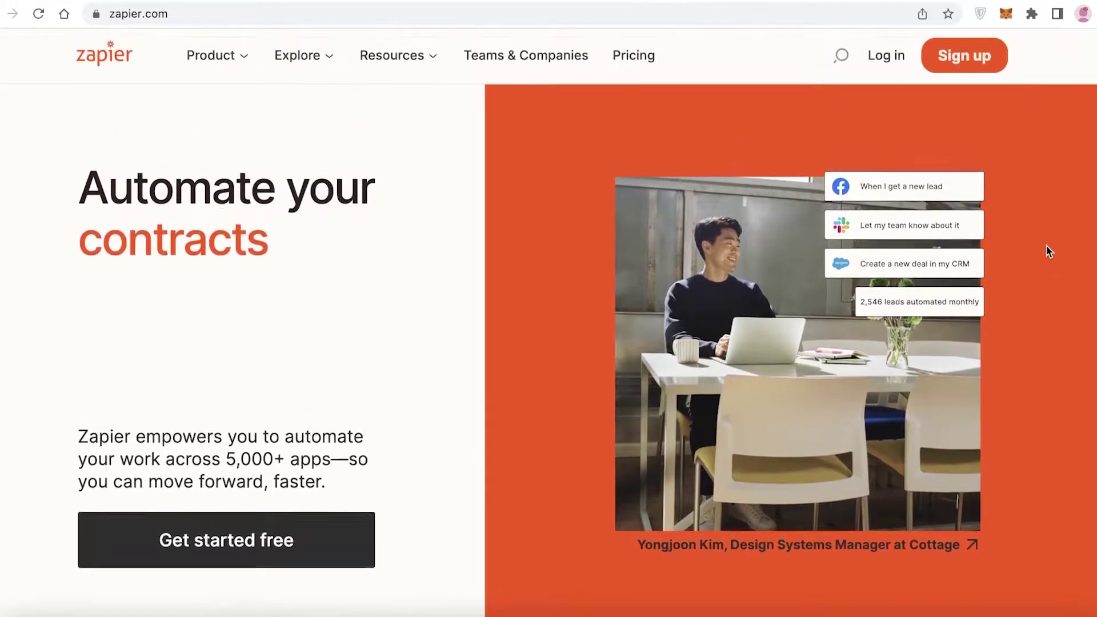
left_click(967, 67)
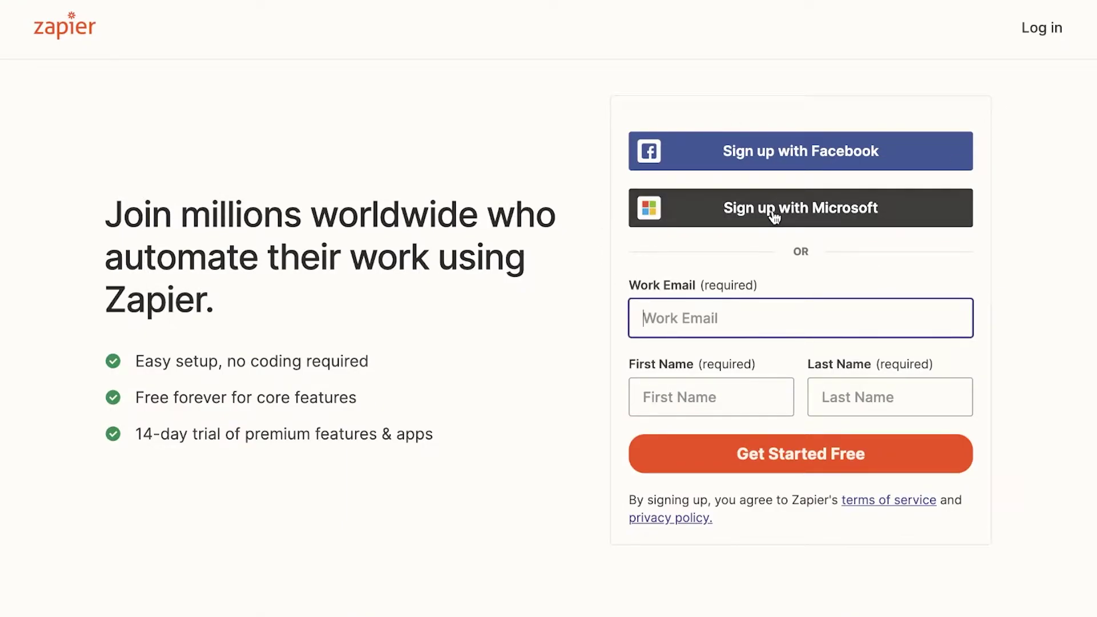
scroll(786, 371, "down", 2)
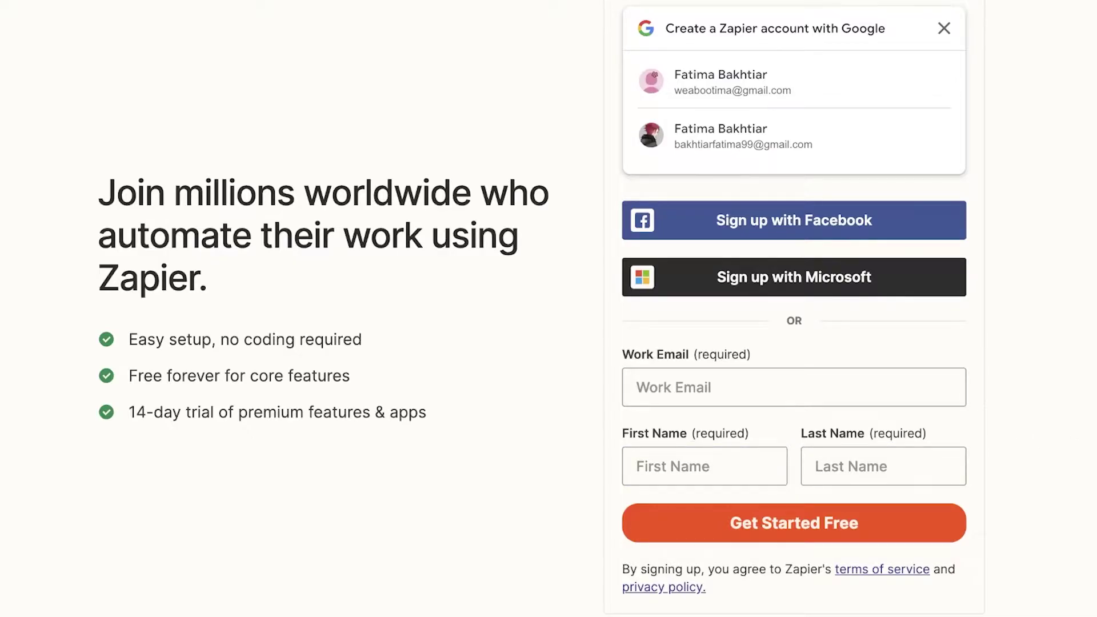
left_click(878, 82)
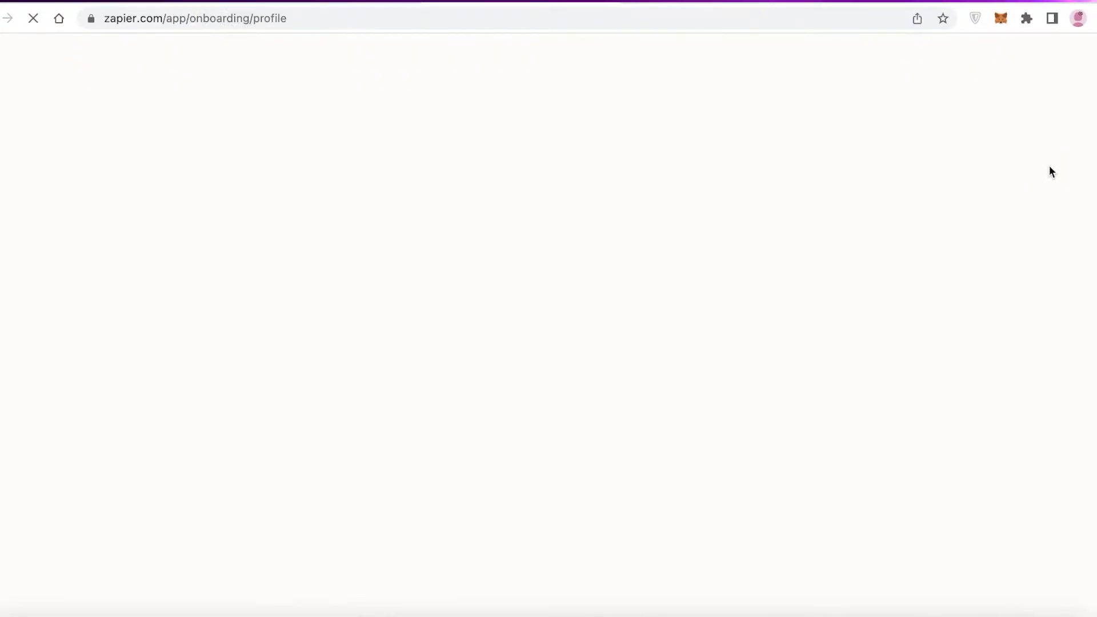
Set the profile role to Business Owner and company size to 1-49 employees, then continue
scroll(658, 245, "down", 3)
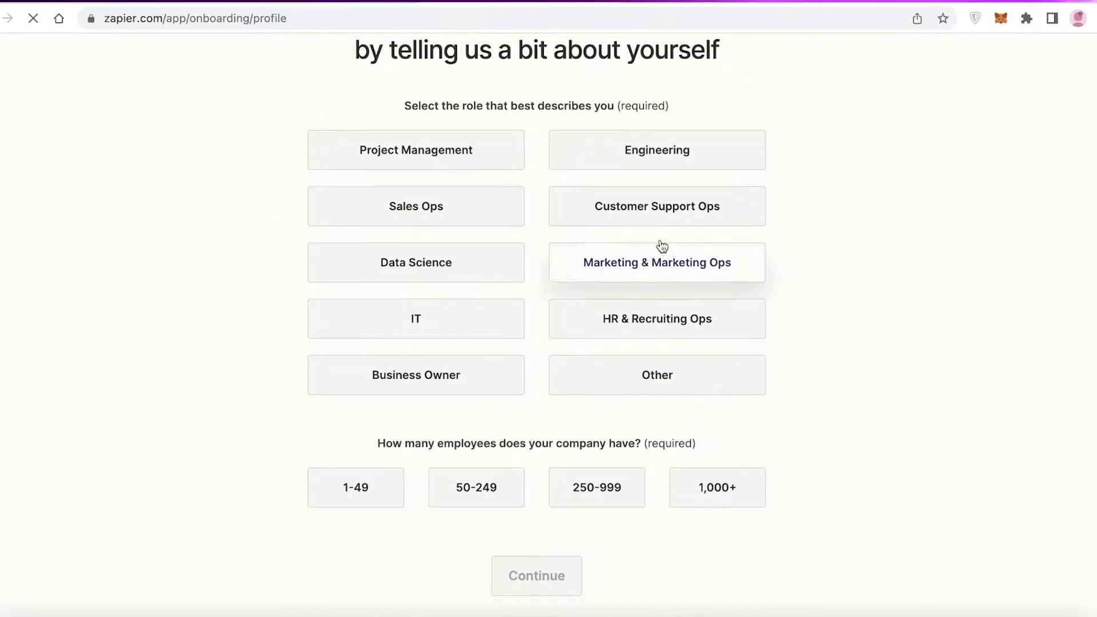
scroll(814, 239, "up", 3)
scroll(671, 223, "down", 3)
scroll(976, 248, "up", 1)
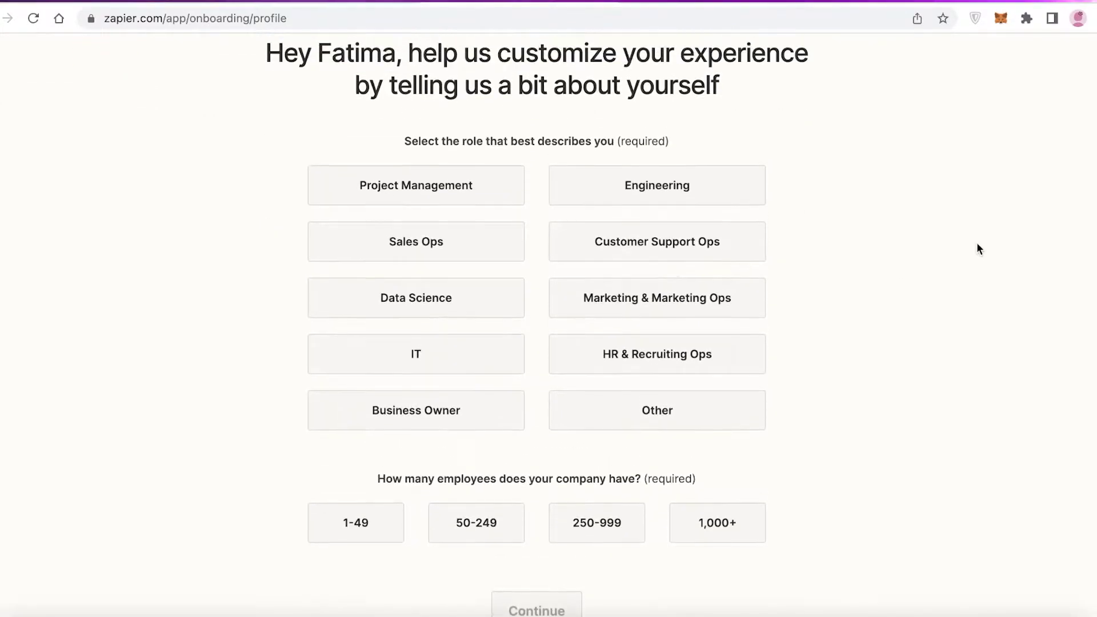
scroll(976, 247, "up", 1)
scroll(975, 248, "down", 1)
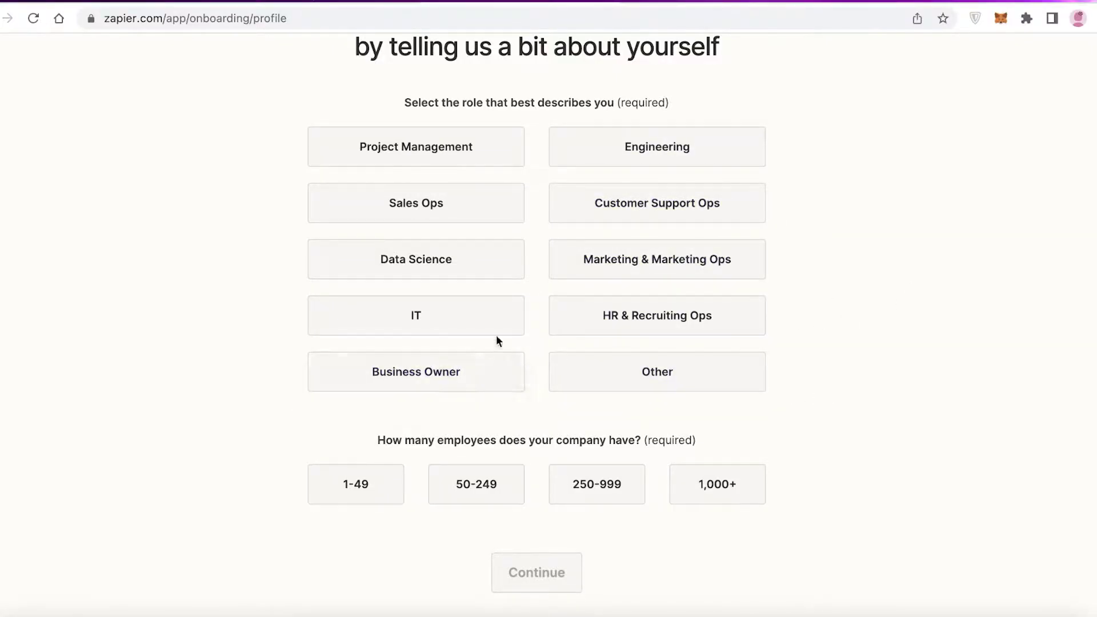
left_click(468, 372)
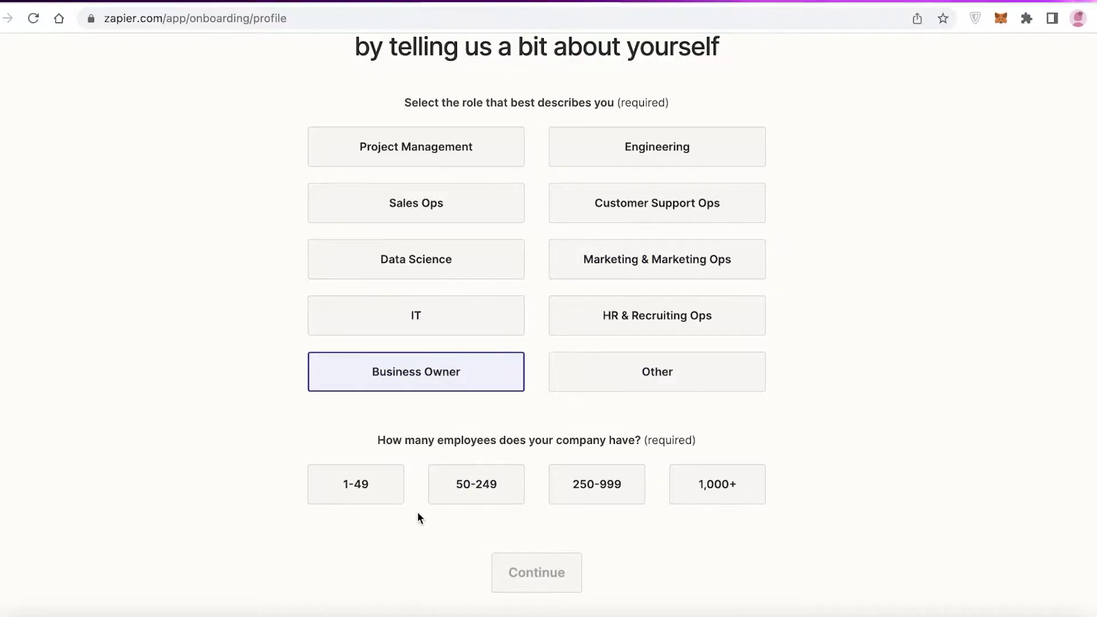
left_click(394, 498)
left_click(554, 578)
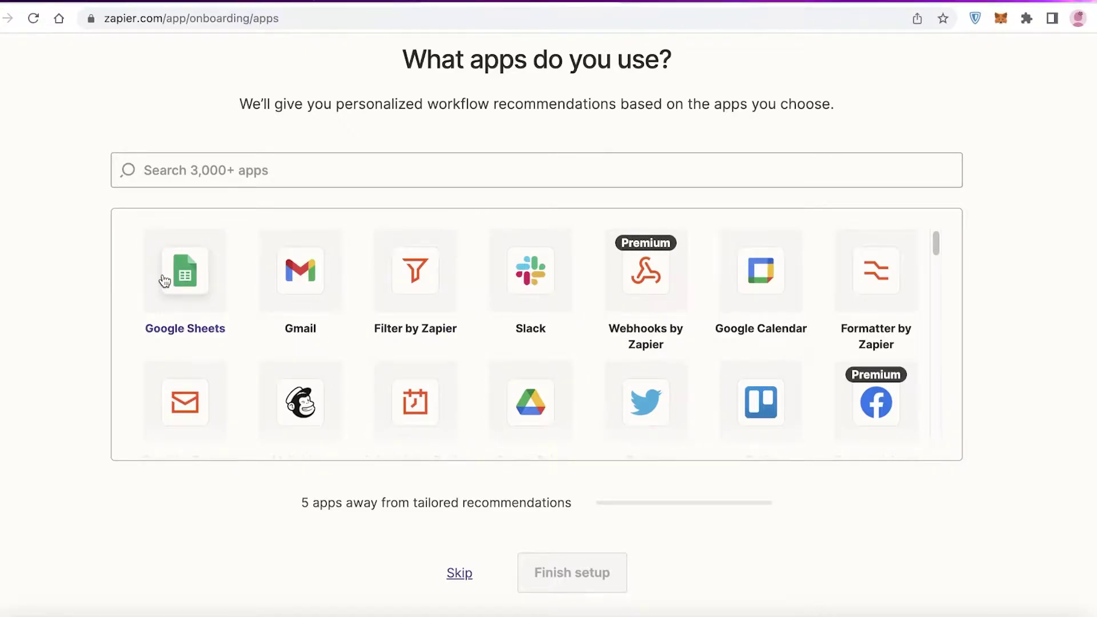
Pick Google Sheets, Discord and Asana as used apps, leaving Slack deselected
scroll(499, 310, "down", 2)
scroll(501, 309, "up", 2)
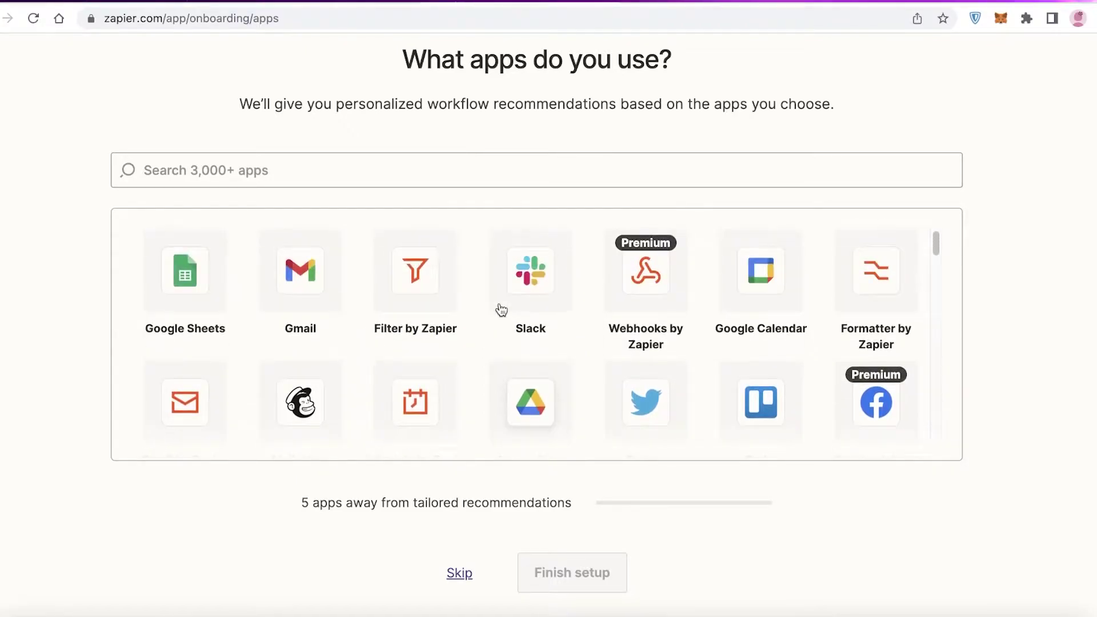
left_click(195, 291)
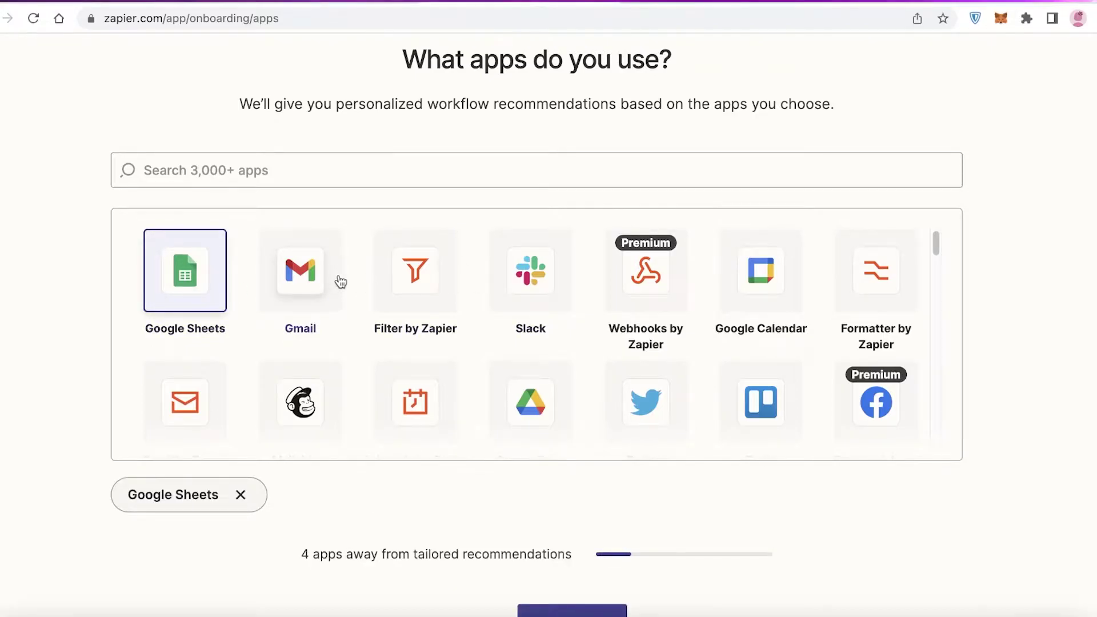
left_click(563, 272)
scroll(628, 272, "down", 3)
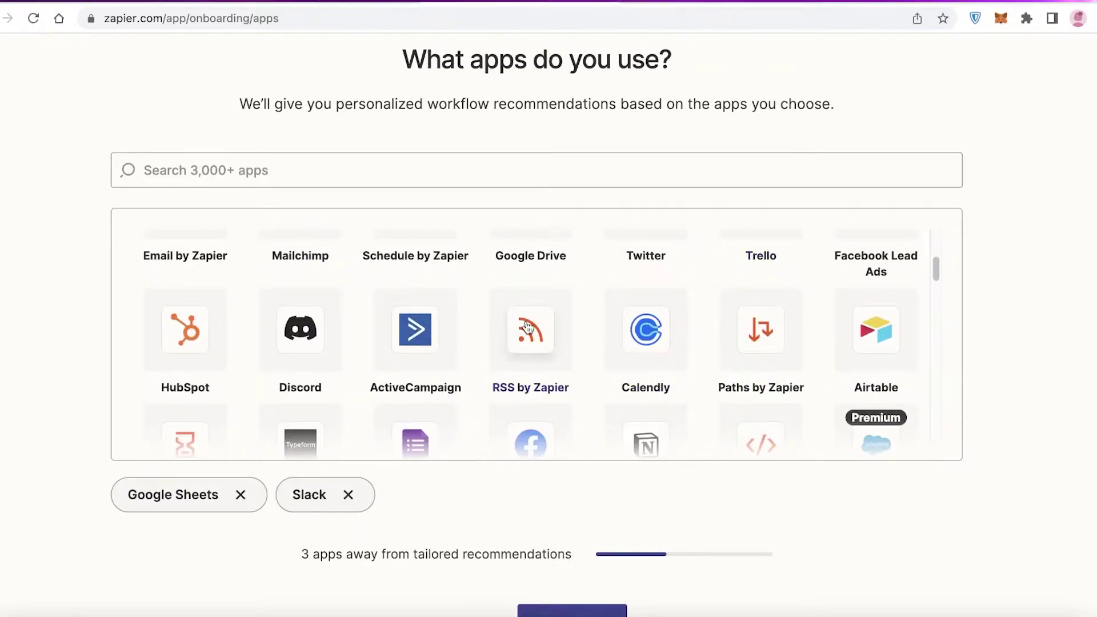
scroll(529, 321, "up", 3)
scroll(404, 336, "down", 2)
left_click(299, 366)
scroll(536, 320, "up", 2)
left_click(546, 330)
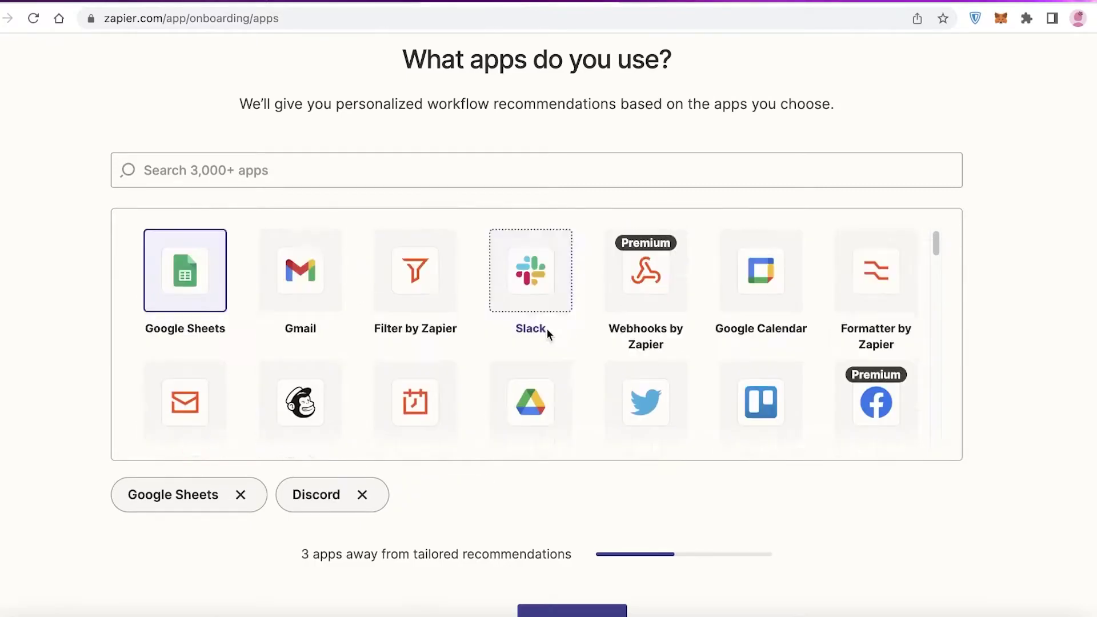
scroll(372, 320, "down", 5)
scroll(255, 335, "up", 2)
scroll(201, 357, "down", 2)
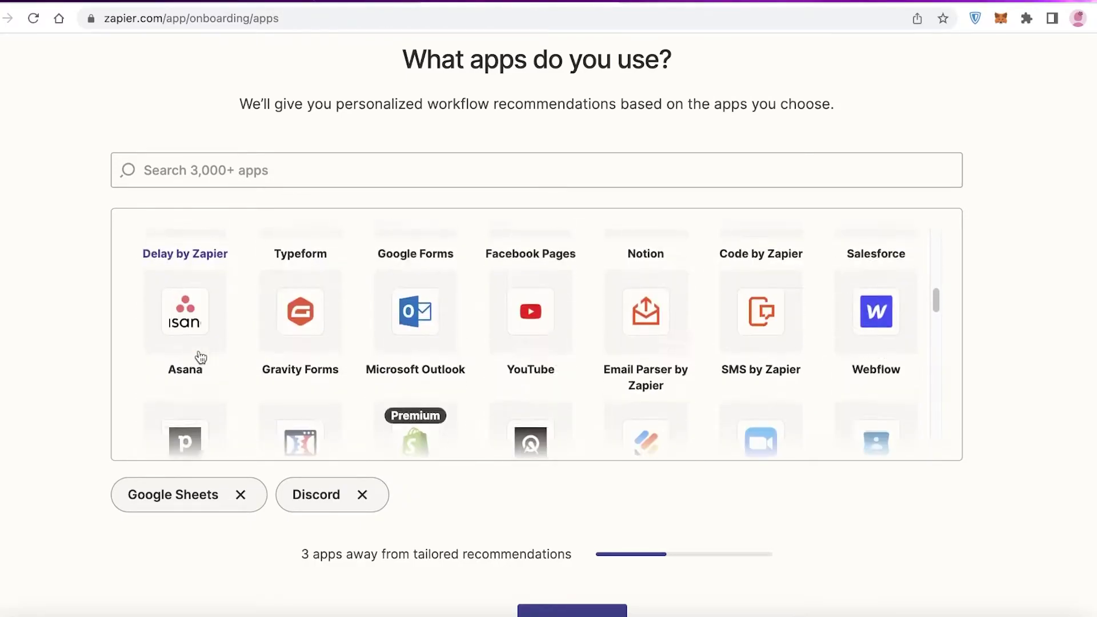
left_click(197, 349)
Search the app list for 'mail' and add Mailchimp to the chosen apps
scroll(610, 337, "down", 6)
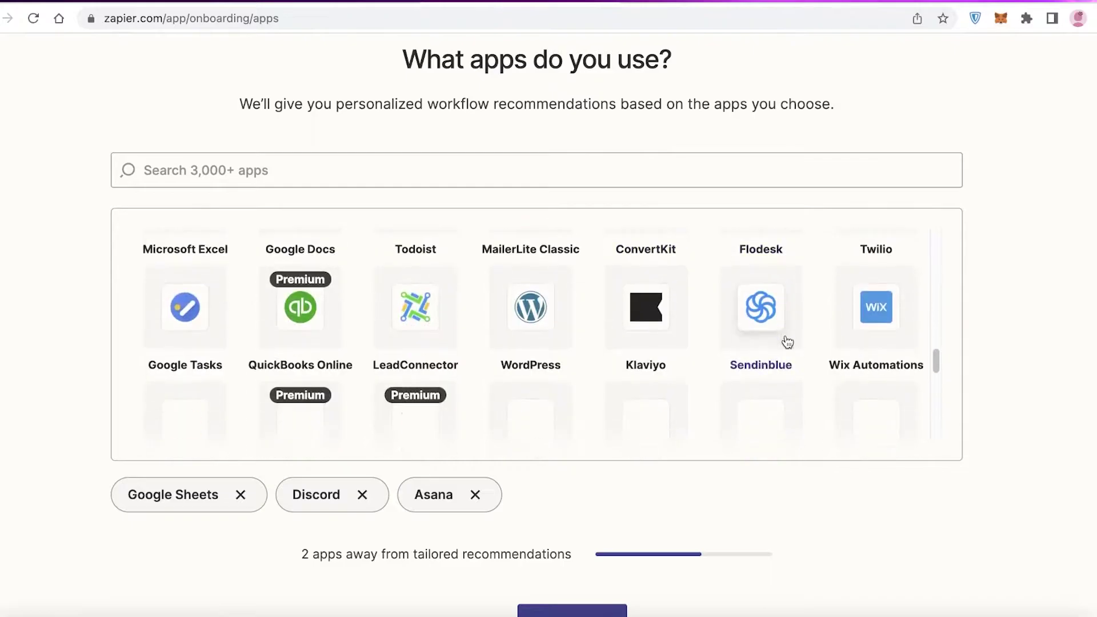
scroll(787, 342, "down", 5)
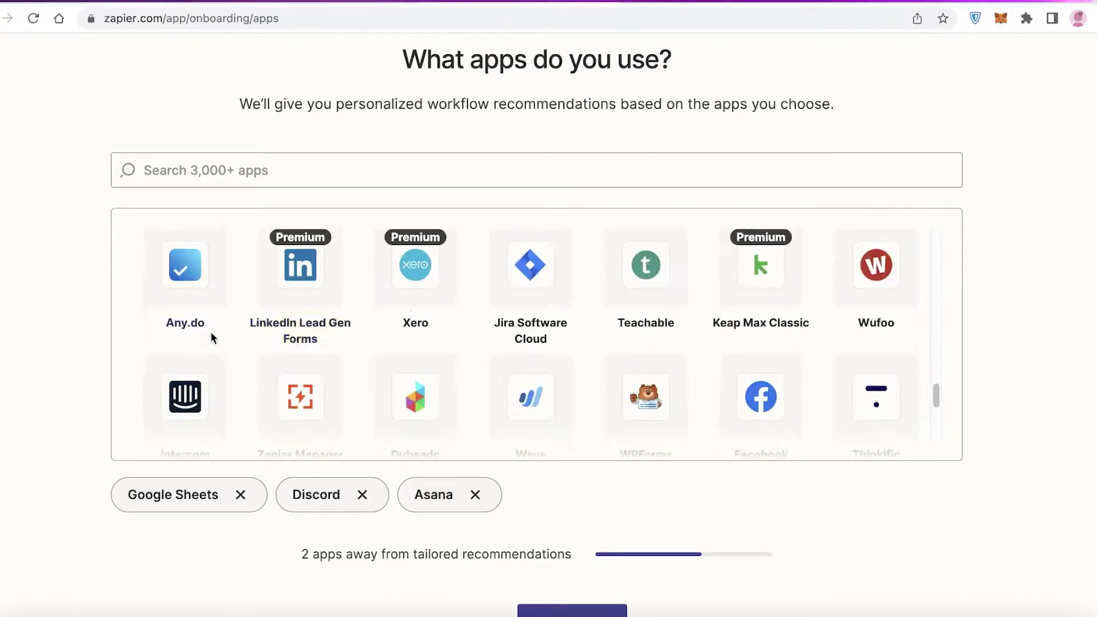
scroll(212, 338, "down", 3)
scroll(632, 327, "down", 3)
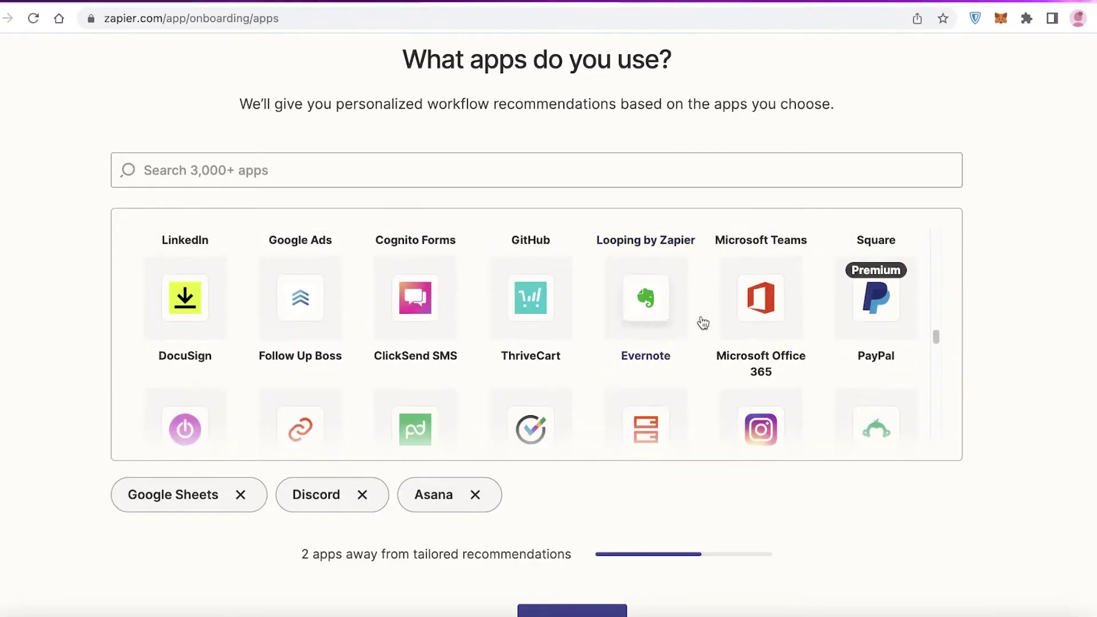
scroll(274, 327, "down", 3)
left_click(313, 180)
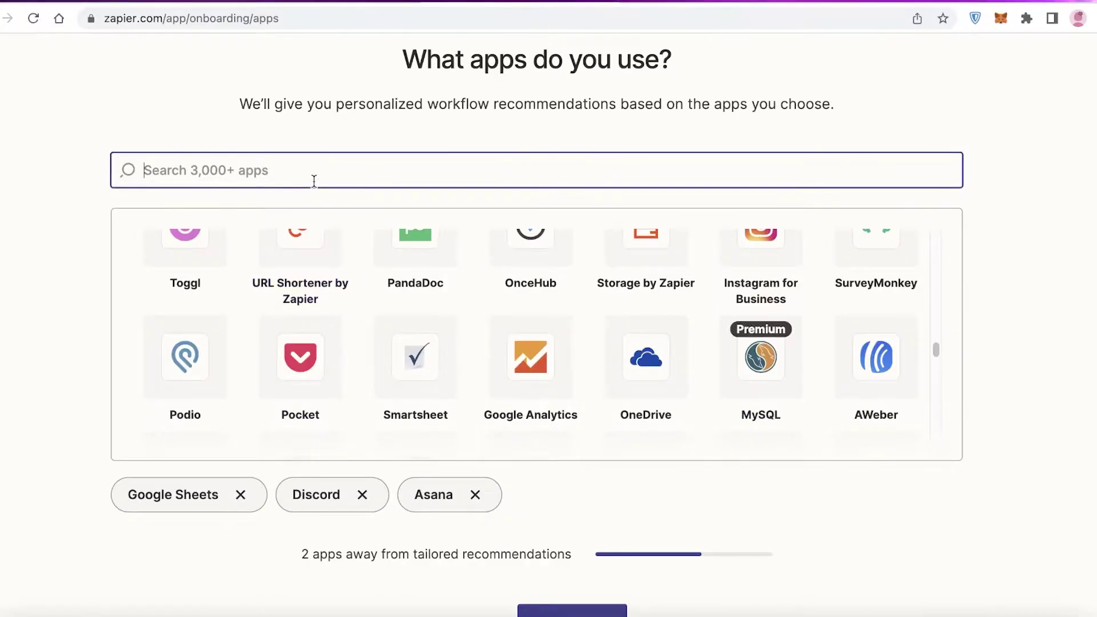
type("mail")
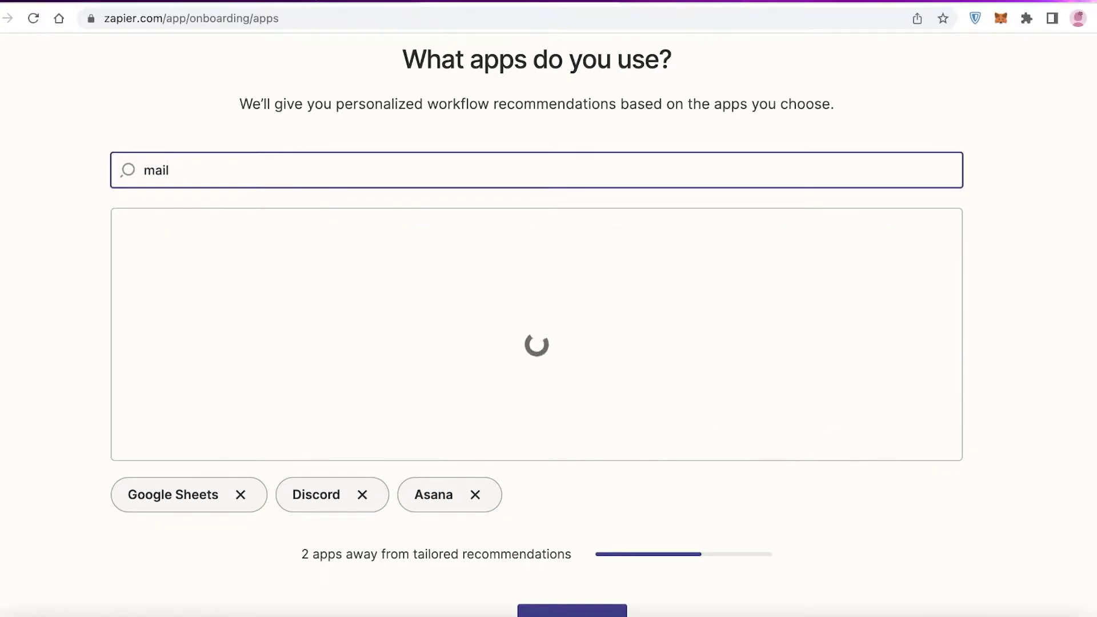
left_click(395, 269)
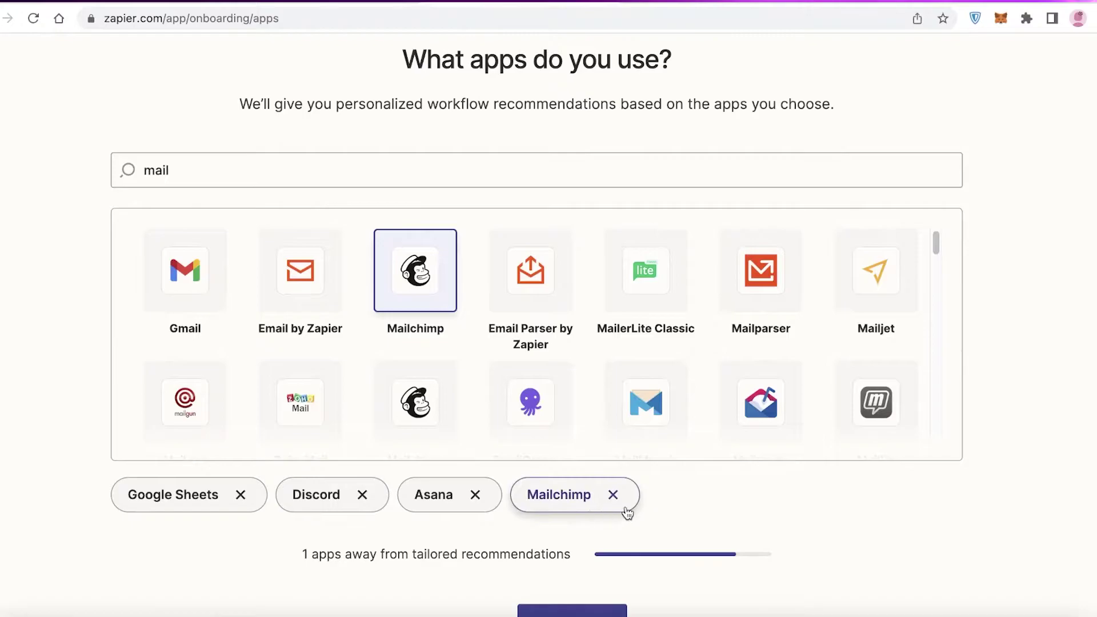
scroll(787, 476, "down", 2)
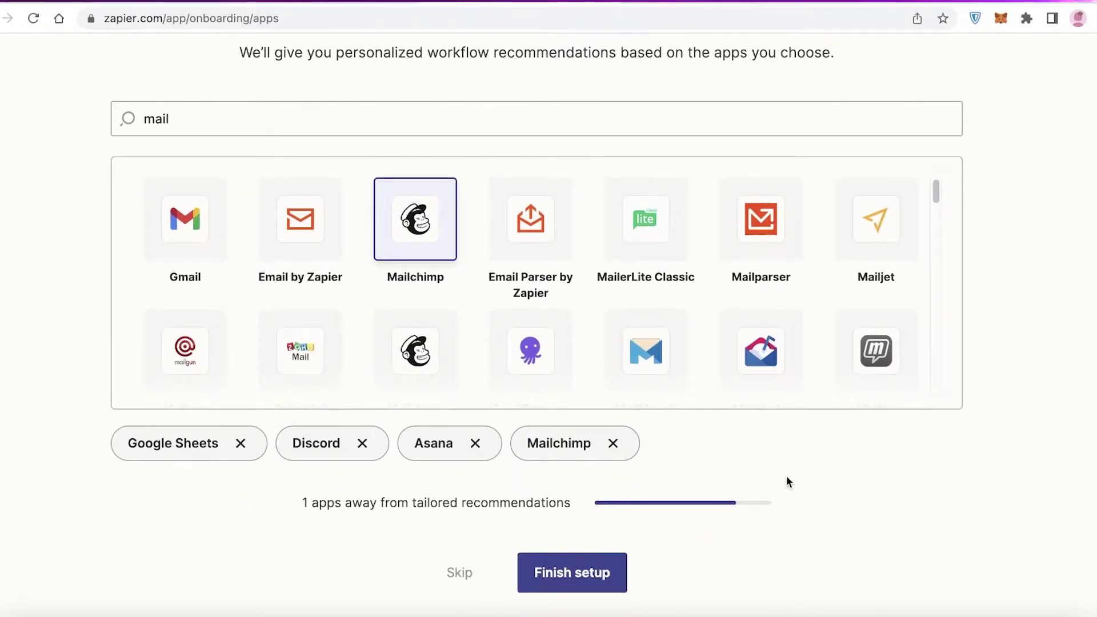
scroll(762, 400, "up", 6)
scroll(760, 325, "down", 5)
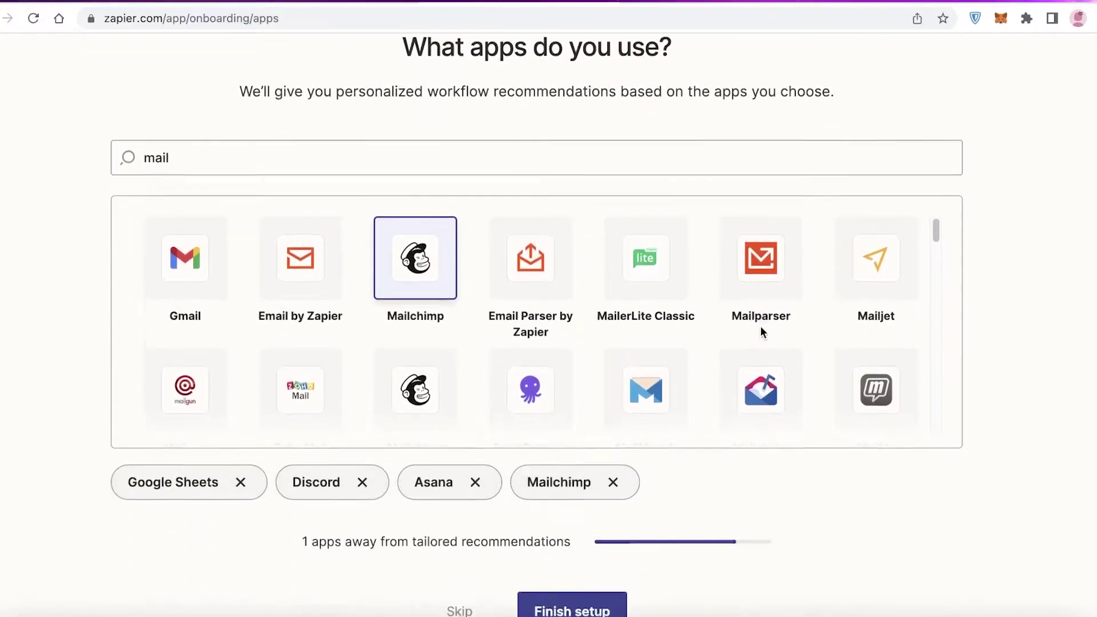
scroll(760, 328, "down", 1)
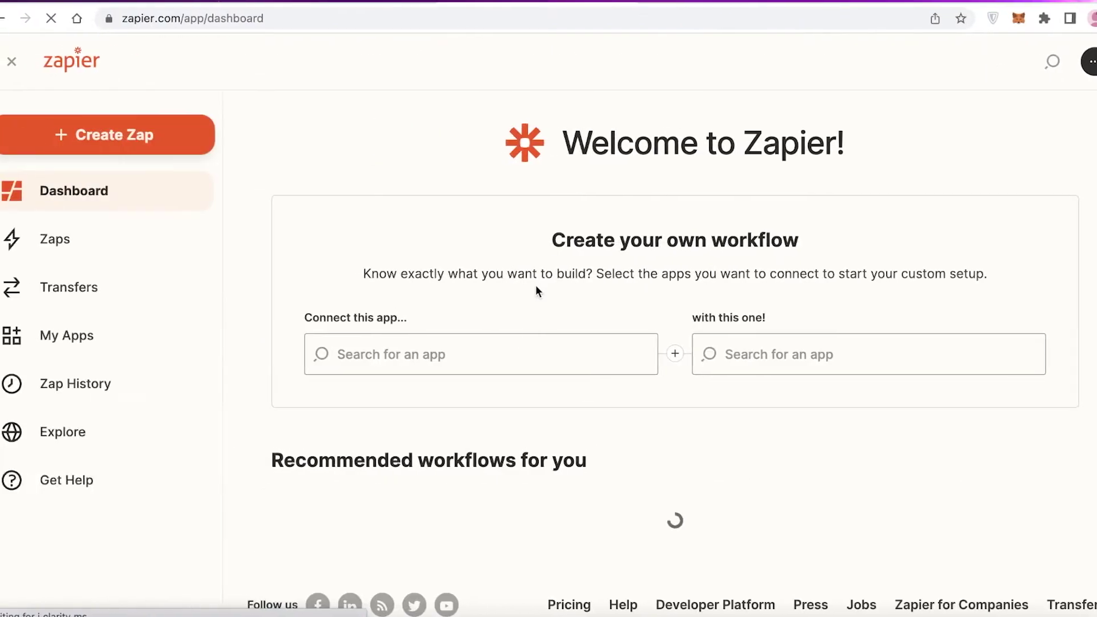
scroll(549, 285, "down", 4)
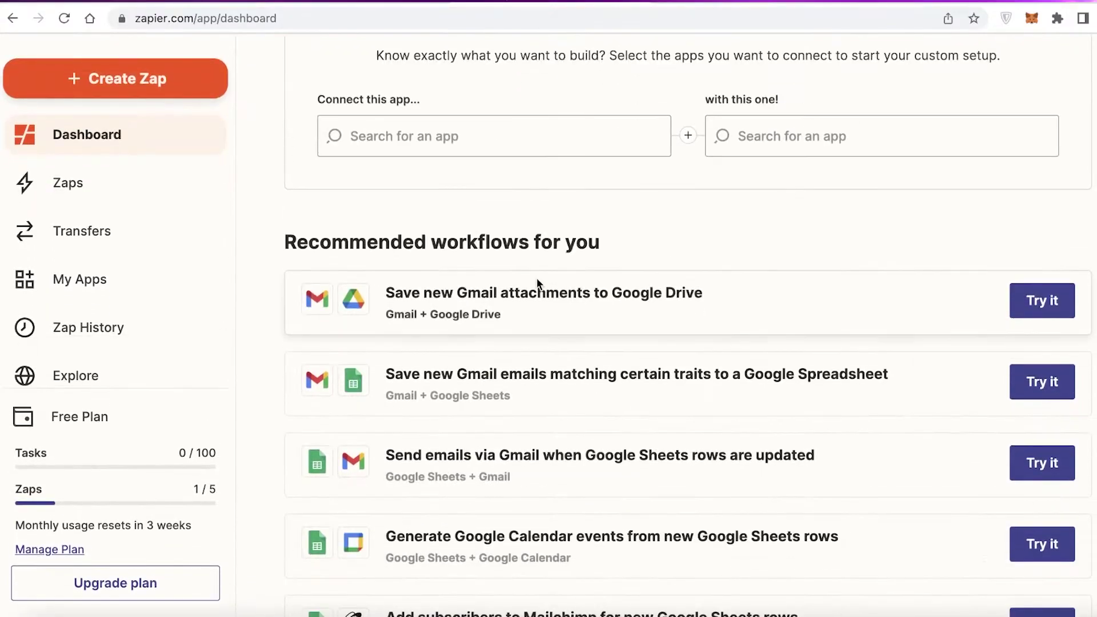
scroll(537, 278, "up", 4)
scroll(536, 277, "up", 1)
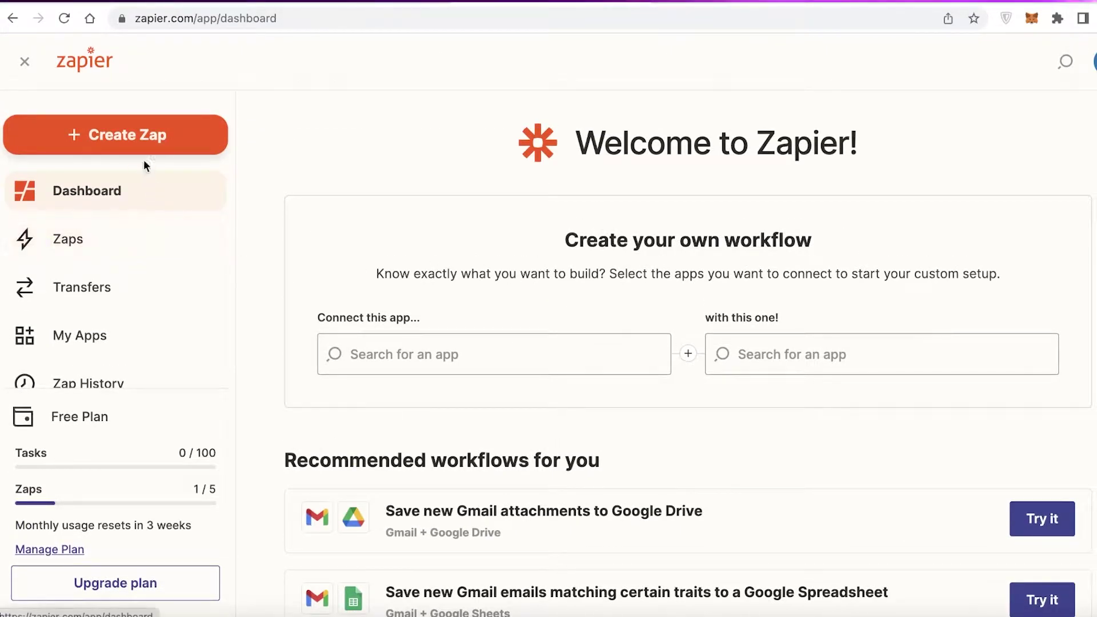
scroll(90, 197, "down", 1)
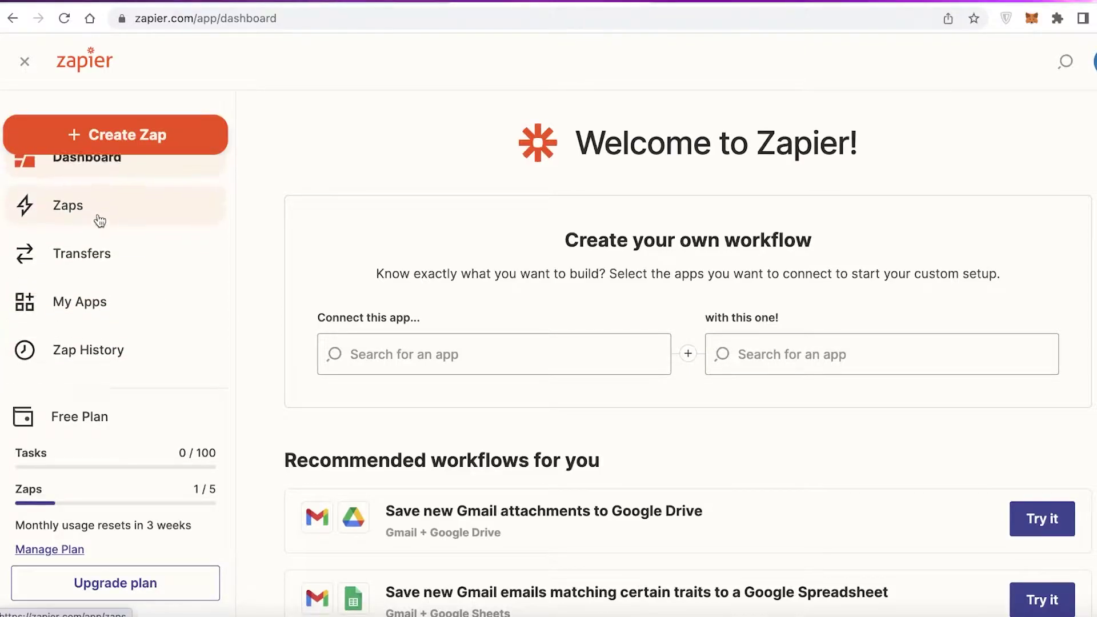
scroll(101, 213, "up", 1)
scroll(102, 269, "down", 1)
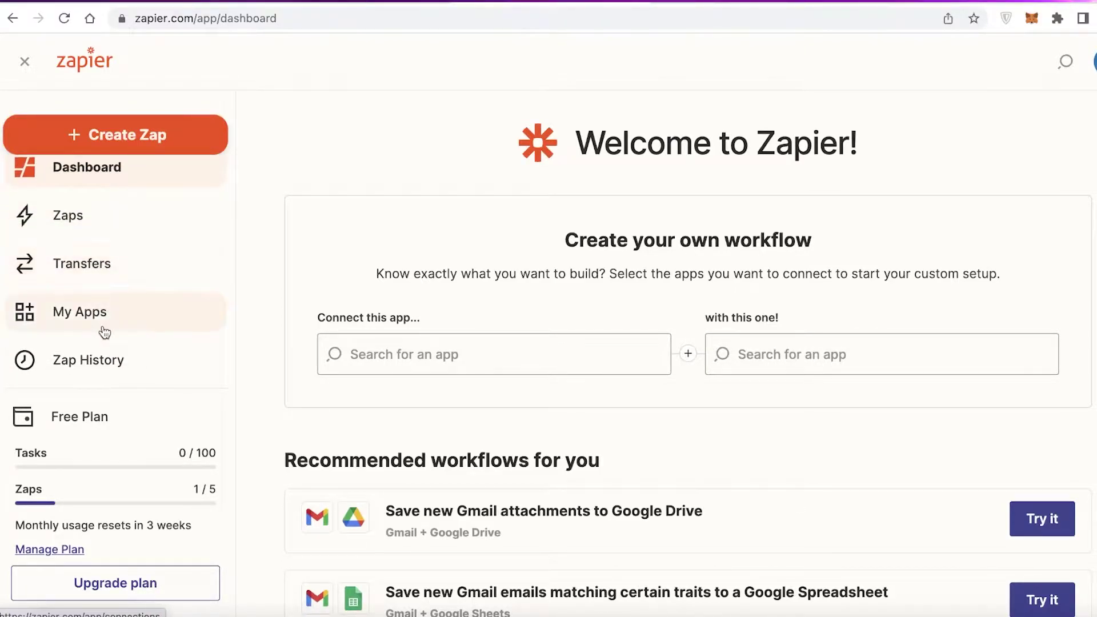
scroll(104, 332, "down", 4)
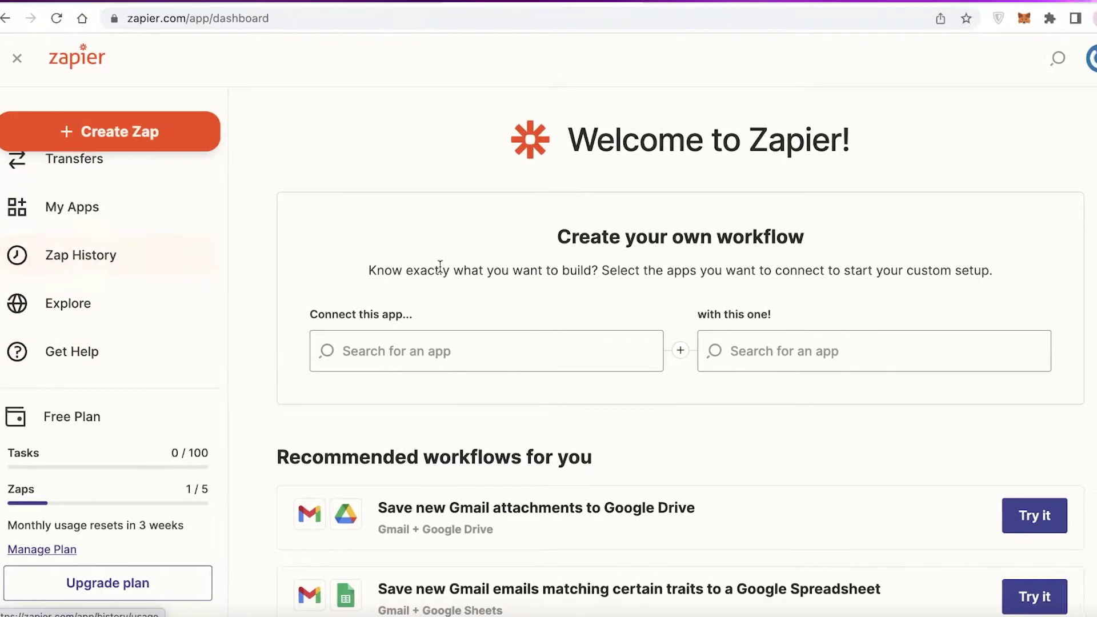
left_click(1092, 57)
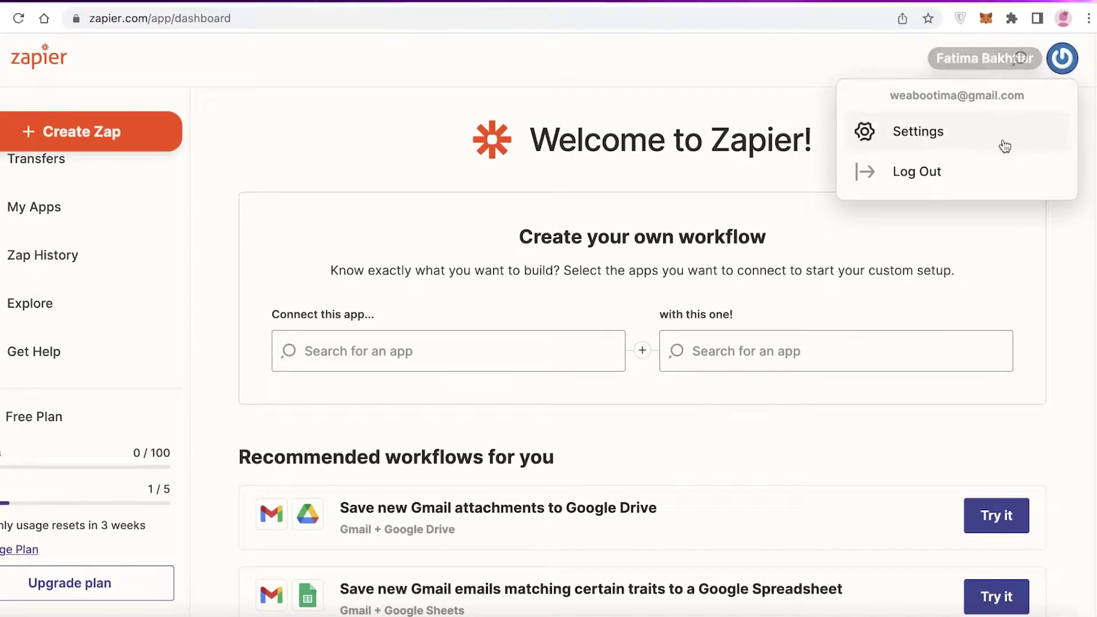
left_click(710, 67)
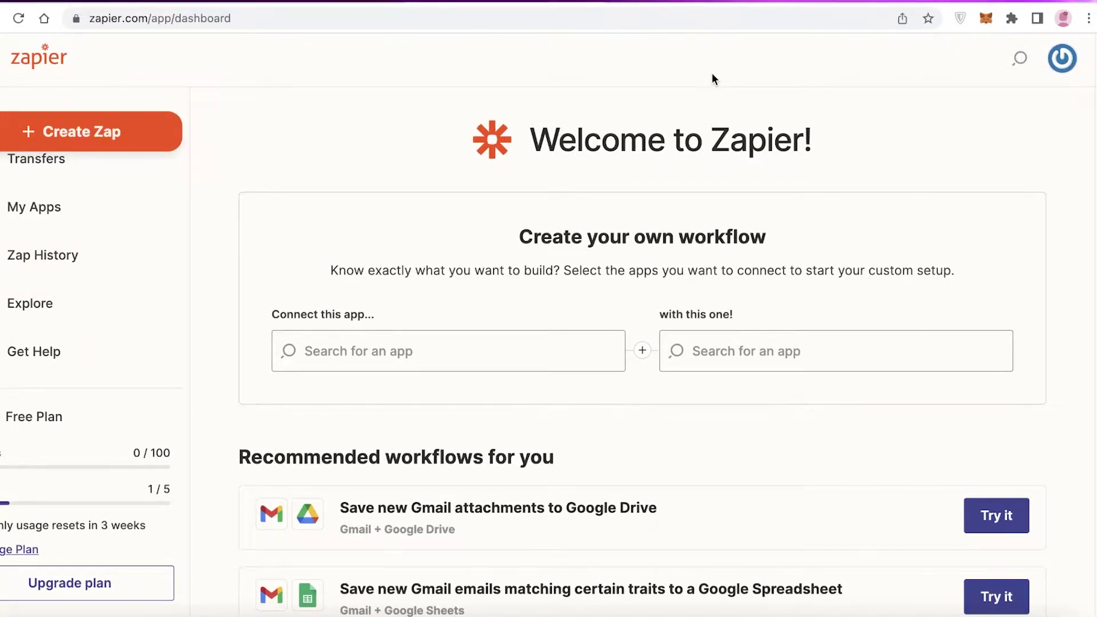
scroll(742, 97, "down", 3)
scroll(135, 166, "up", 3)
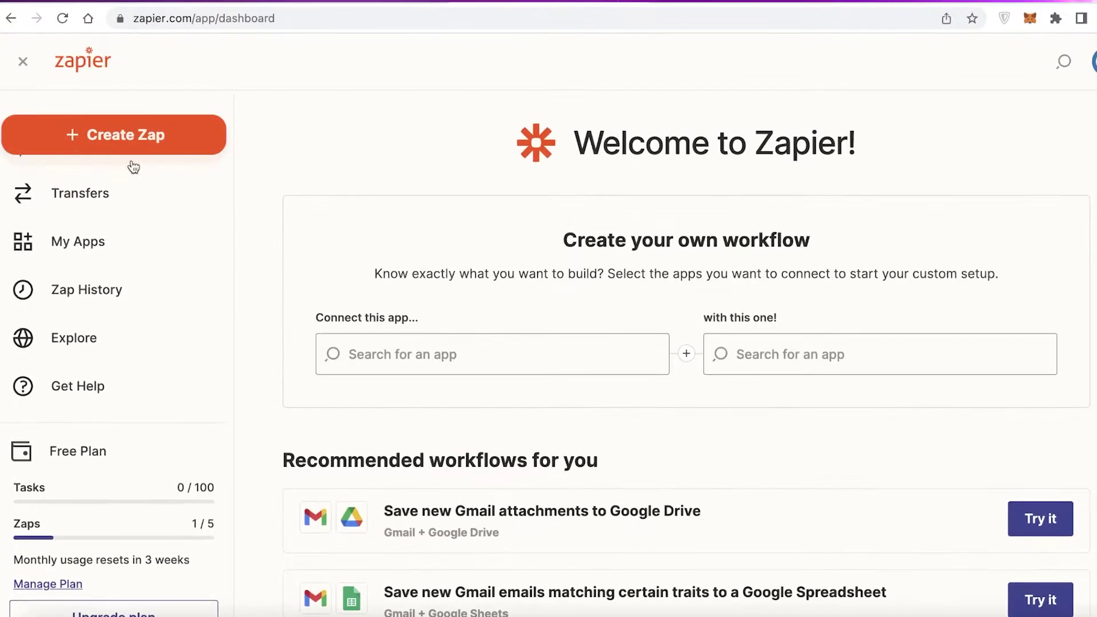
Start a new Zap with an Asana trigger set to New Task in Project
left_click(139, 139)
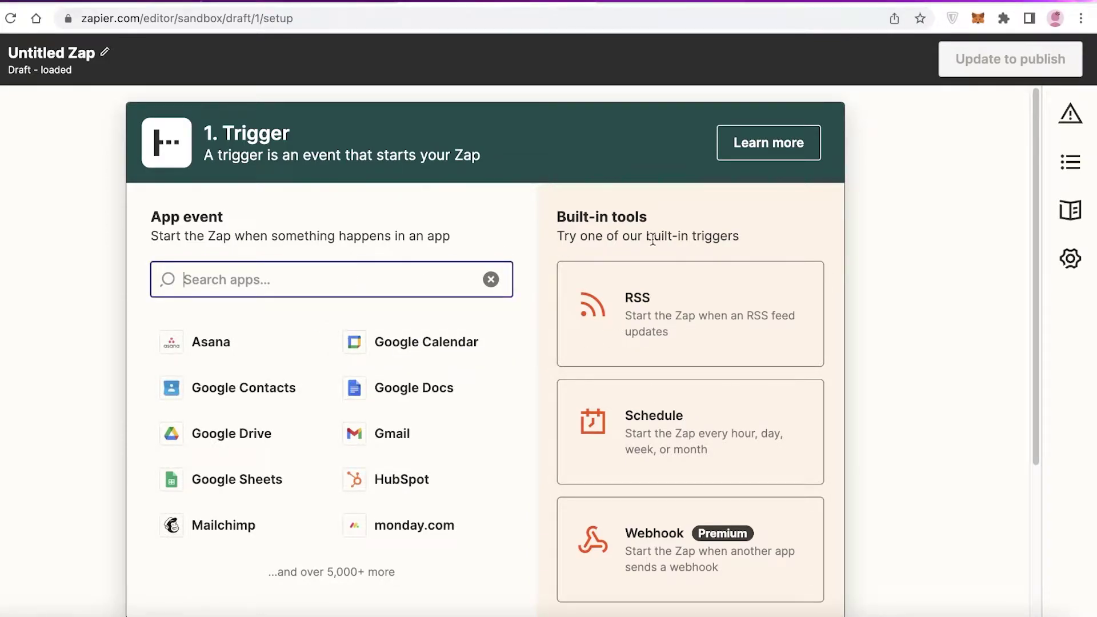
scroll(652, 239, "down", 3)
left_click(260, 247)
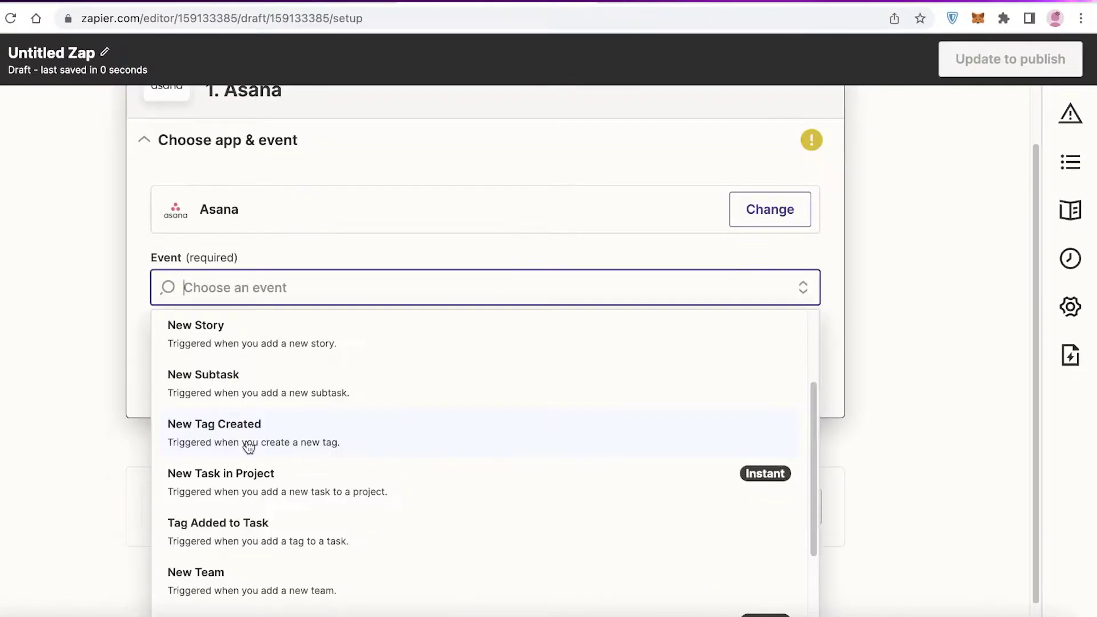
left_click(294, 468)
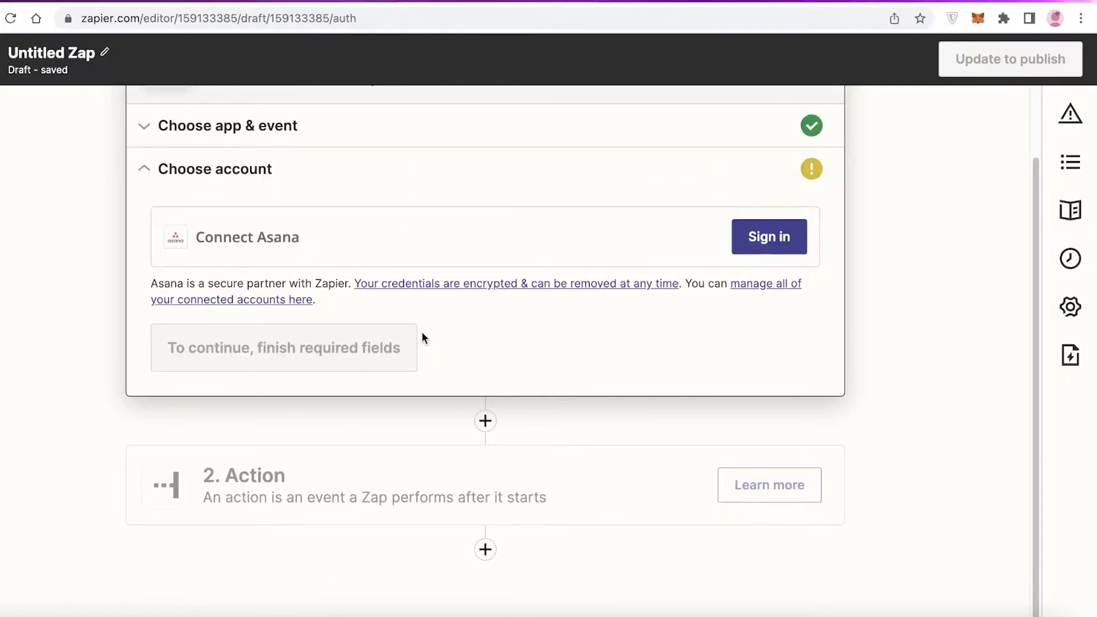
Sign in and allow Zapier access to connect the Asana account, then continue
left_click(759, 234)
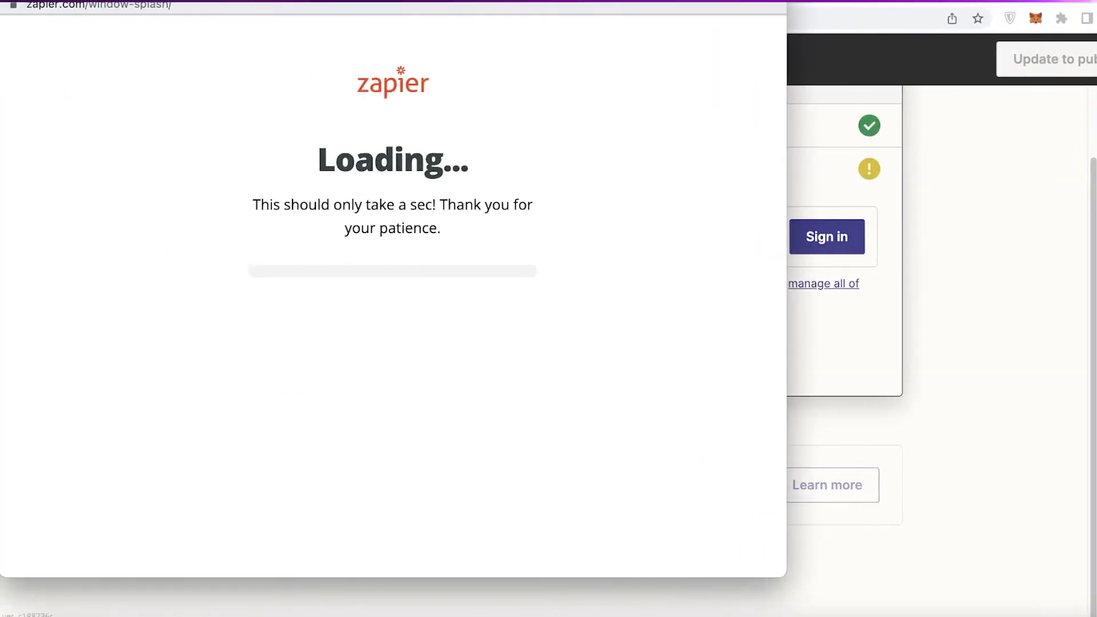
left_click_drag(447, 0, 507, 7)
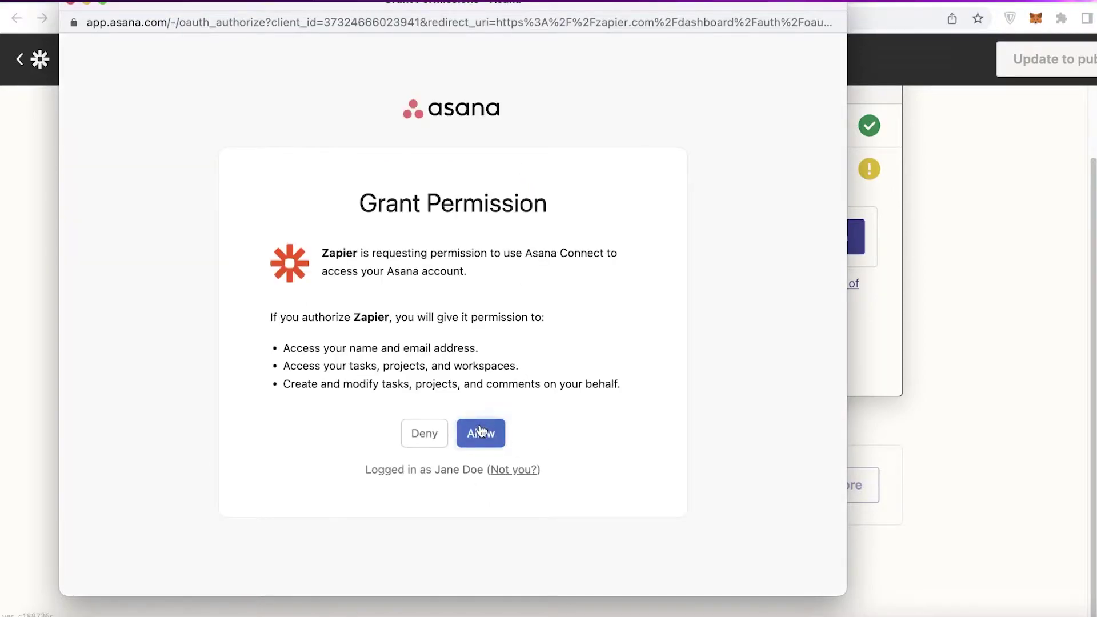
left_click(479, 431)
left_click(375, 399)
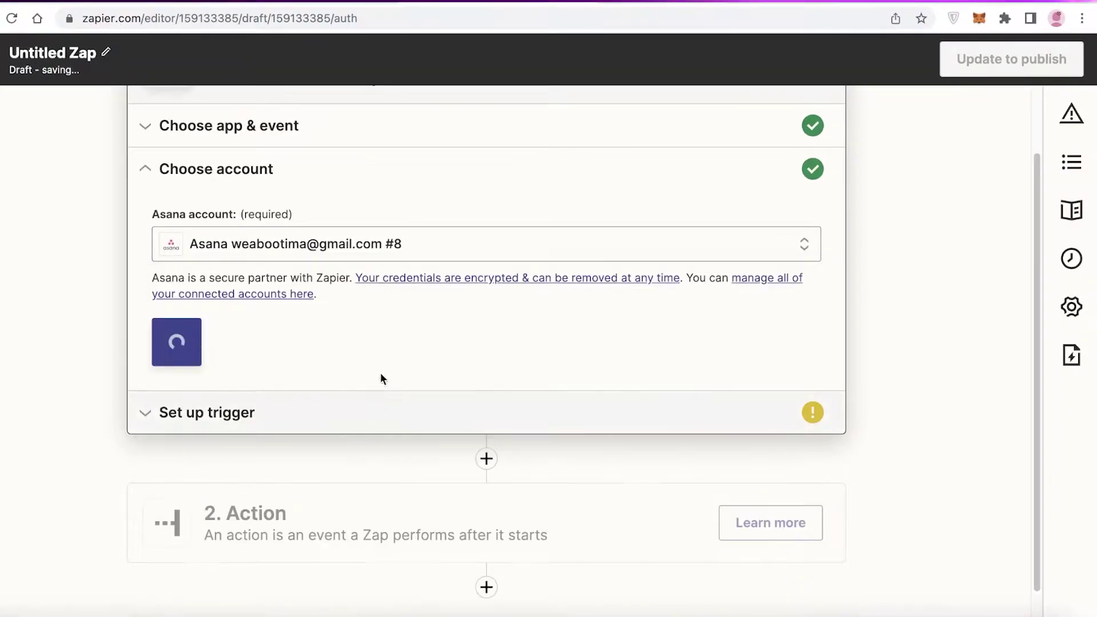
left_click(517, 242)
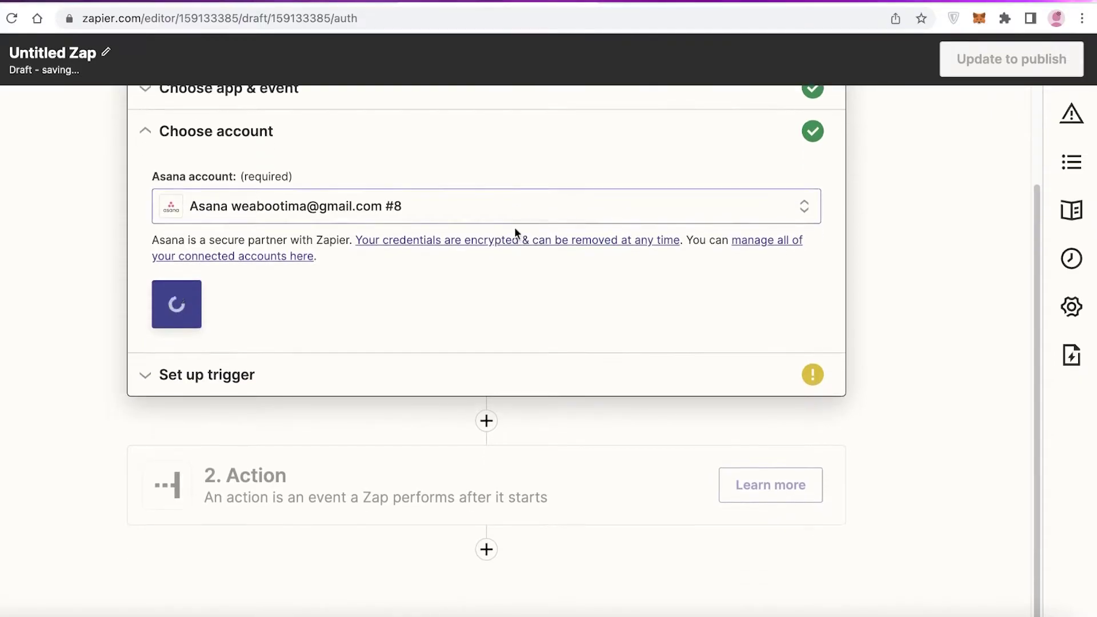
scroll(648, 393, "down", 2)
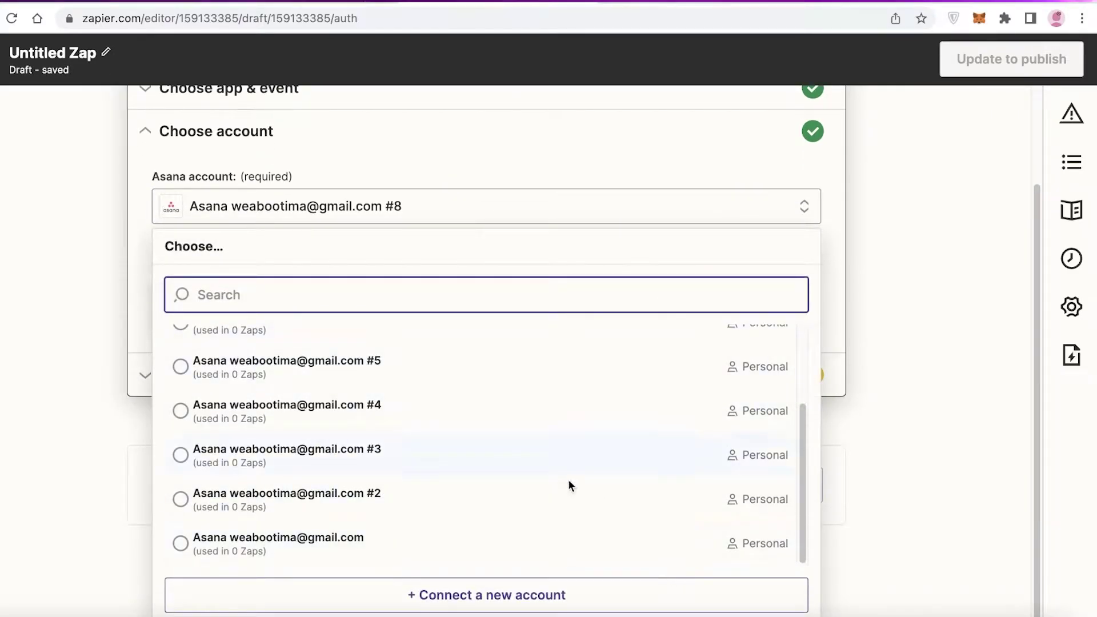
scroll(563, 494, "up", 3)
scroll(397, 407, "down", 3)
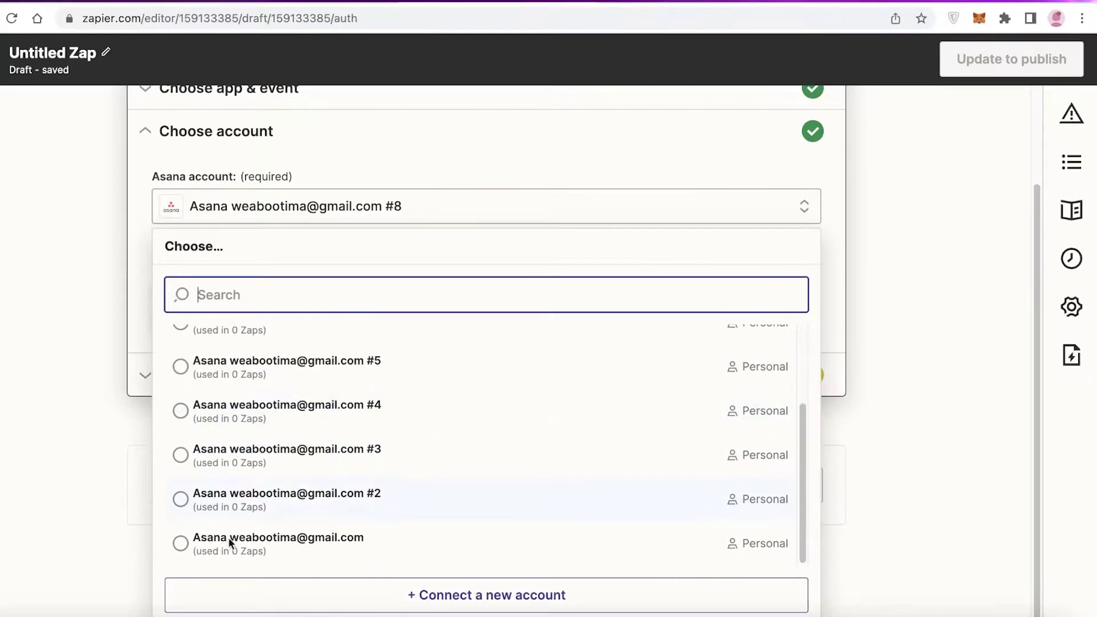
left_click(258, 555)
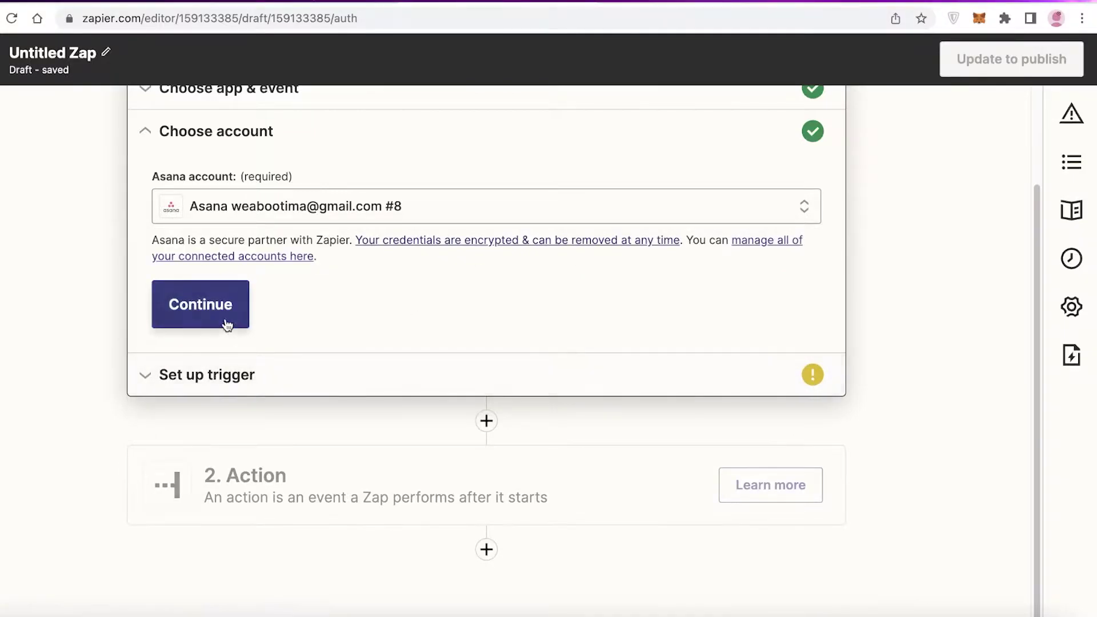
left_click(225, 320)
Set the Asana trigger's Workspace to Sales and Project to MARKETING
scroll(314, 320, "up", 1)
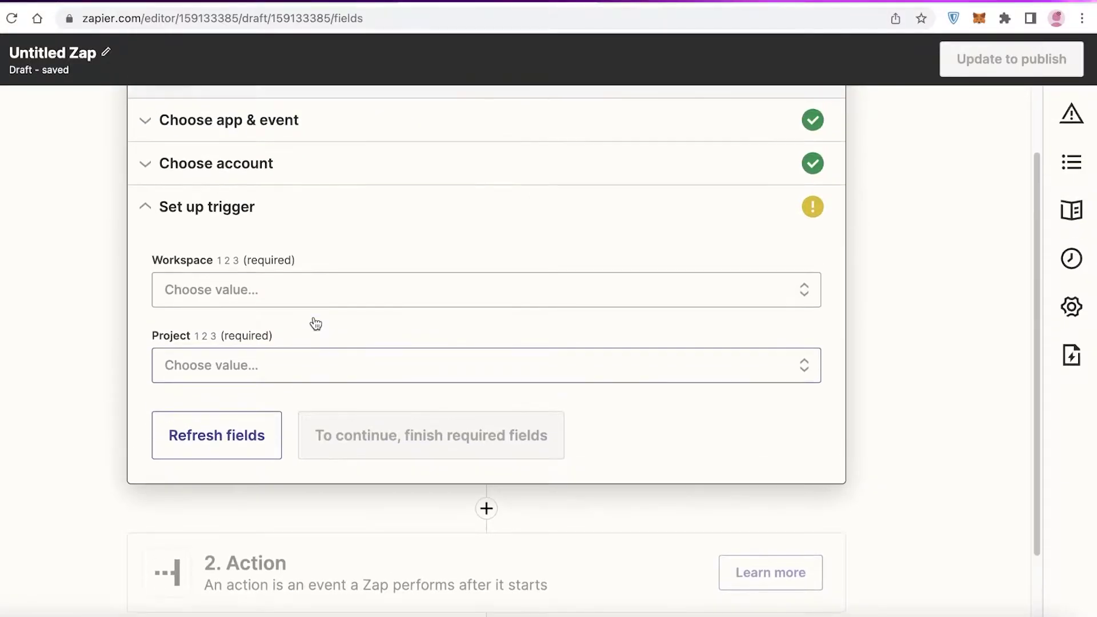
left_click(194, 298)
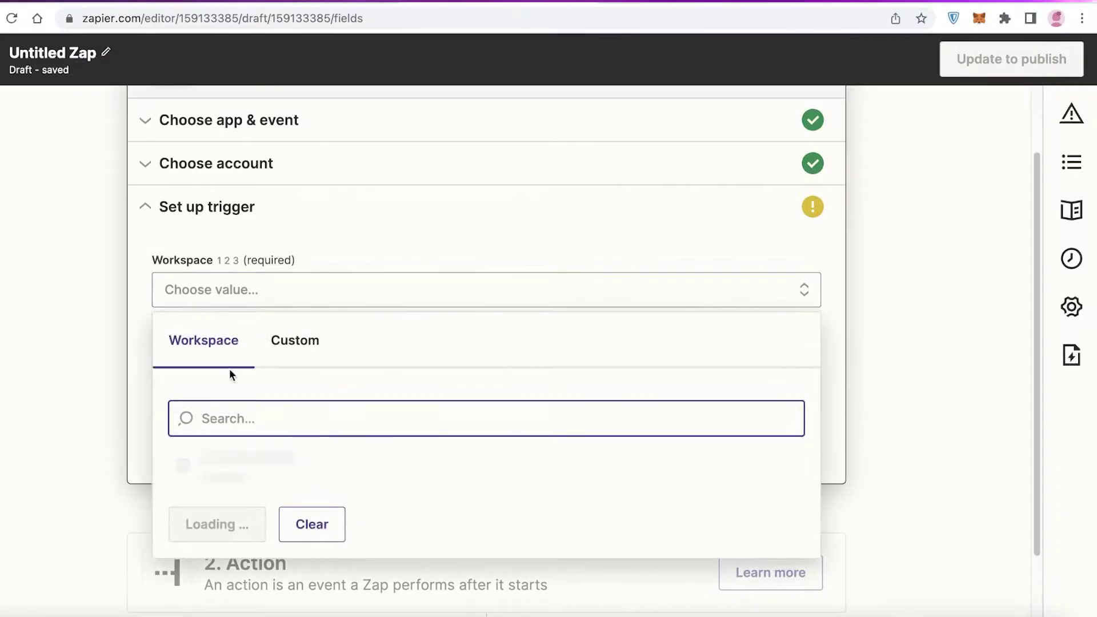
left_click(266, 264)
left_click(208, 286)
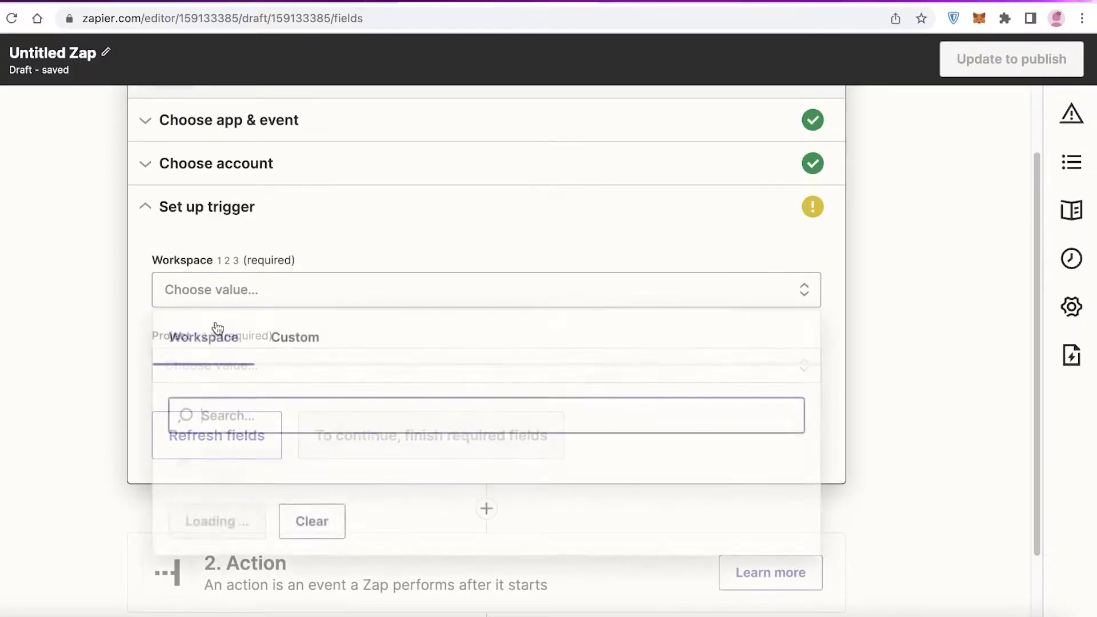
left_click(247, 474)
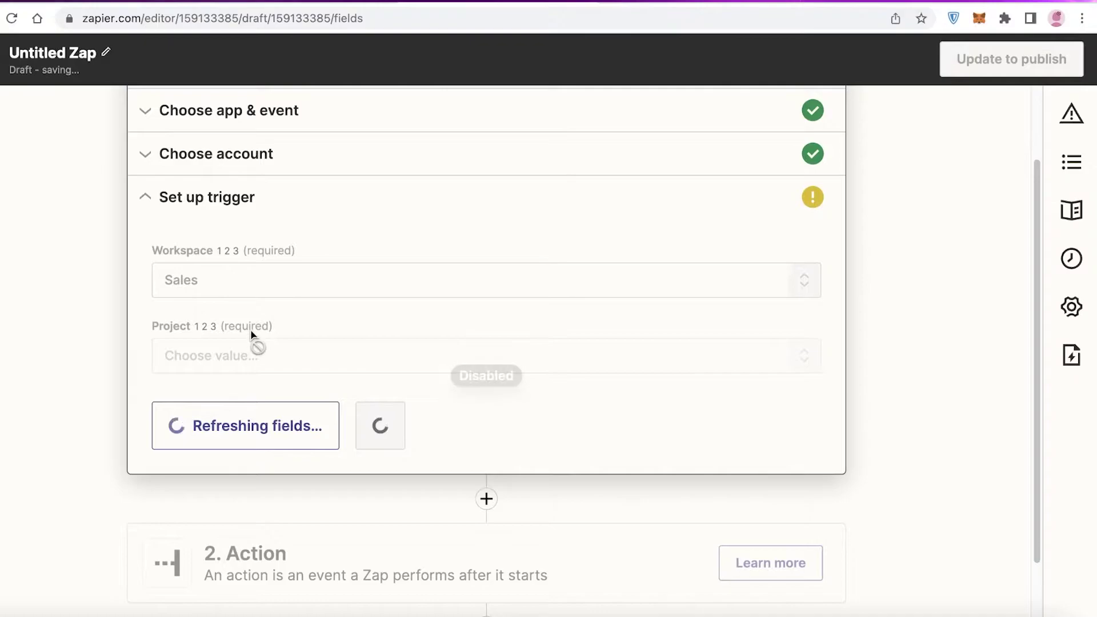
left_click(249, 350)
scroll(248, 352, "down", 2)
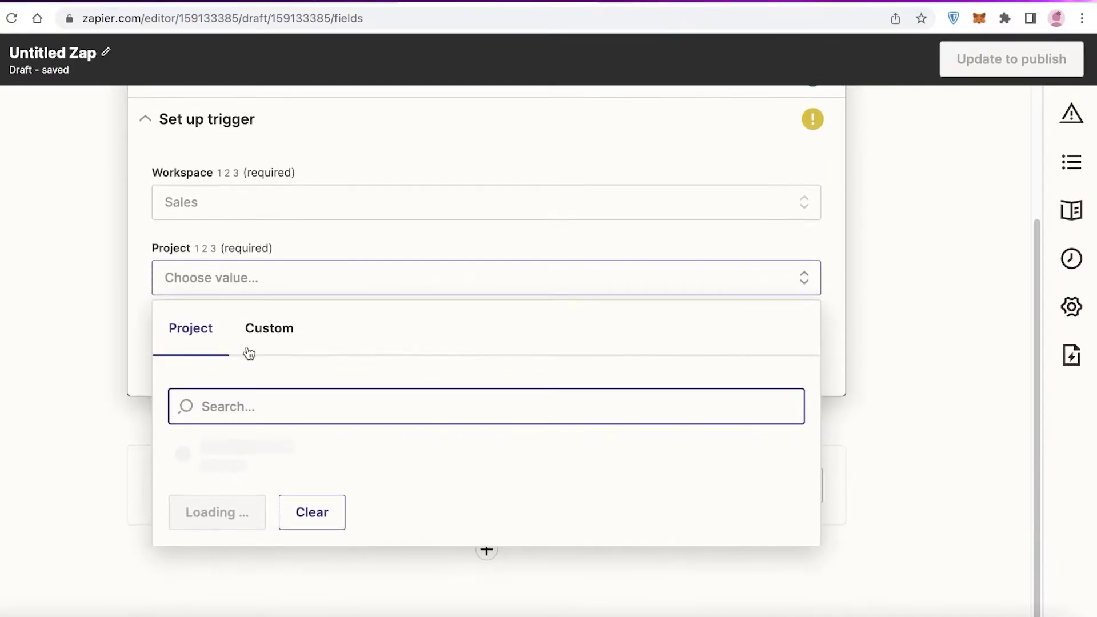
left_click(248, 350)
left_click(191, 333)
left_click(189, 451)
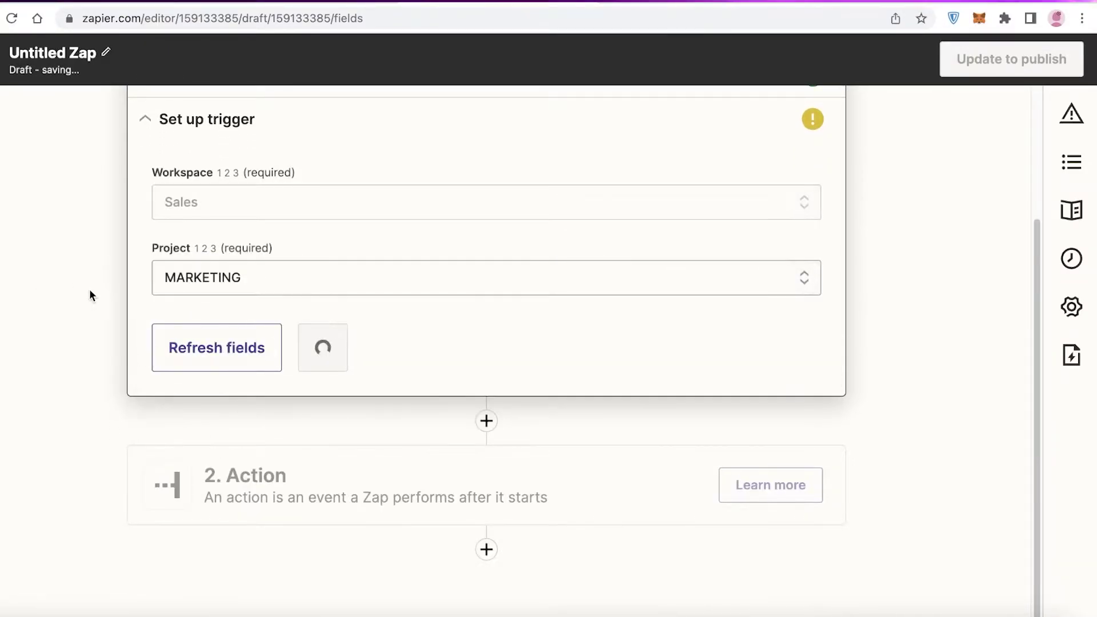
Continue to Test trigger and open the action step's app picker
left_click(274, 394)
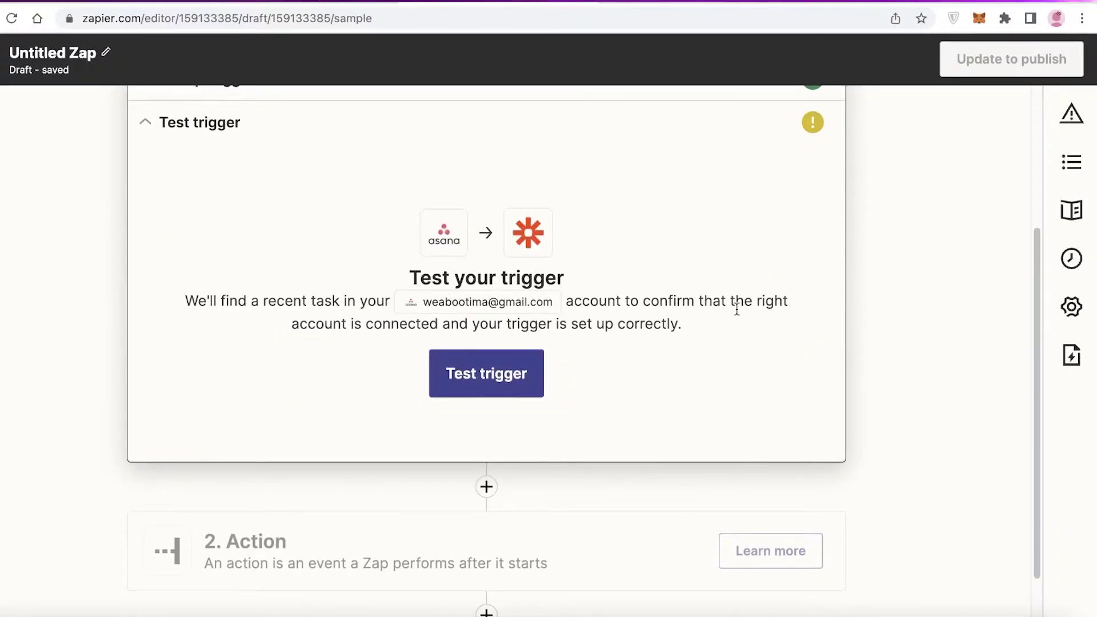
scroll(472, 377, "up", 4)
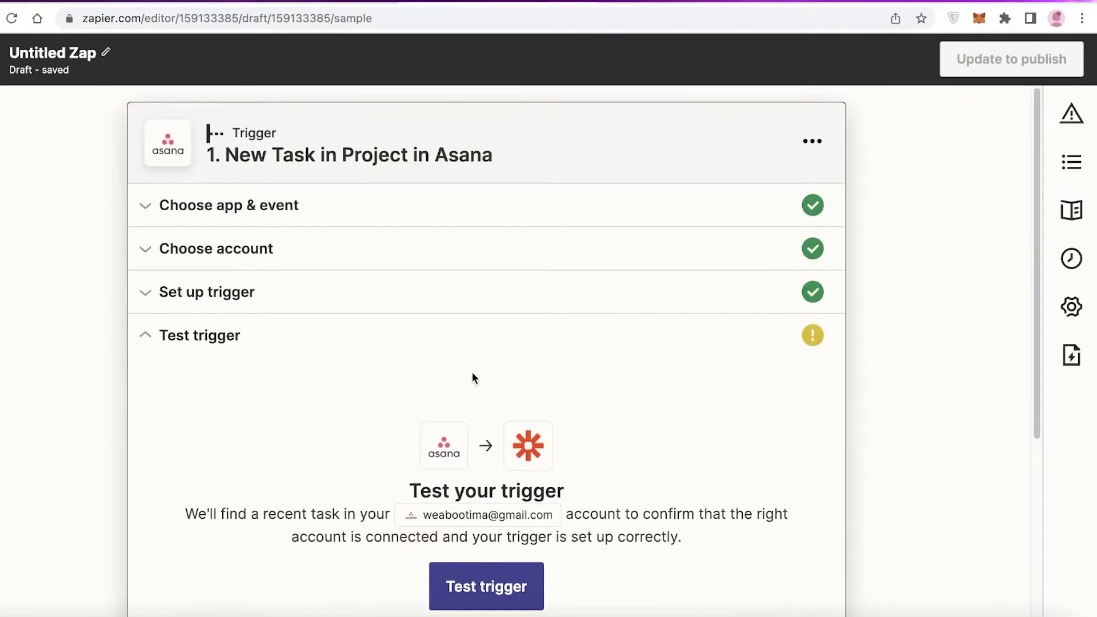
scroll(451, 380, "down", 5)
left_click(534, 491)
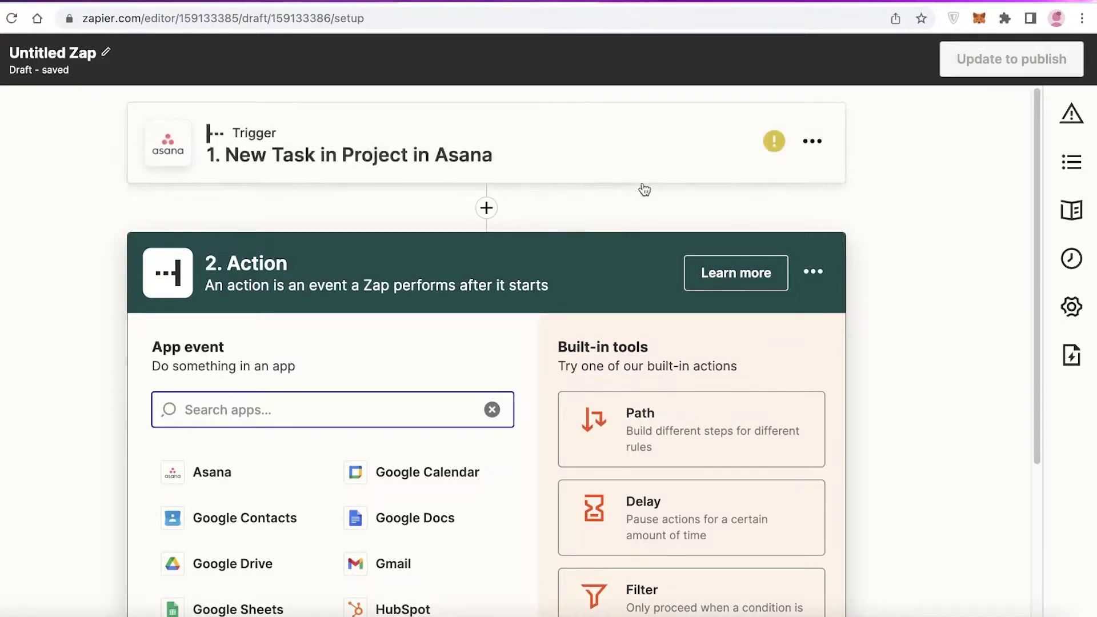
Make the action Mailchimp with the Create Campaign event and continue
scroll(651, 197, "down", 3)
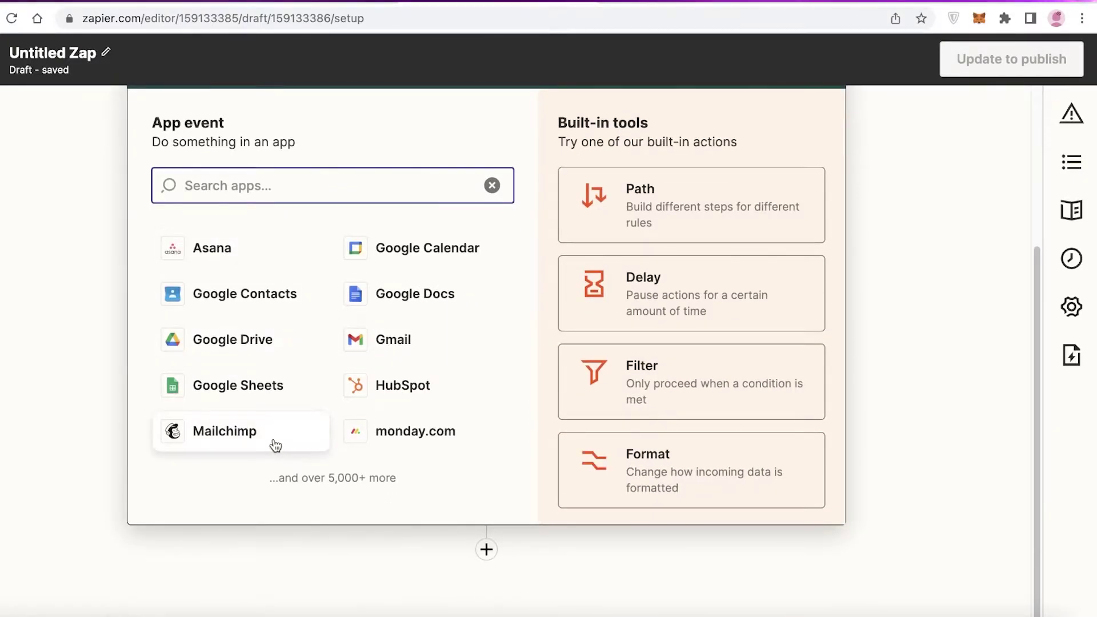
left_click(240, 431)
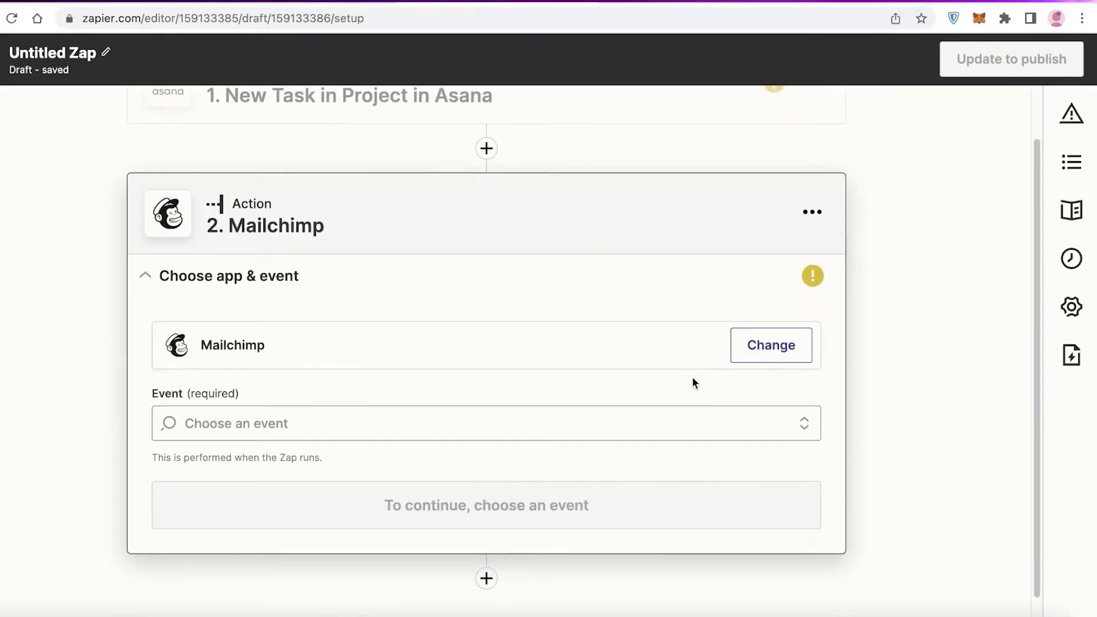
left_click(377, 428)
left_click(313, 448)
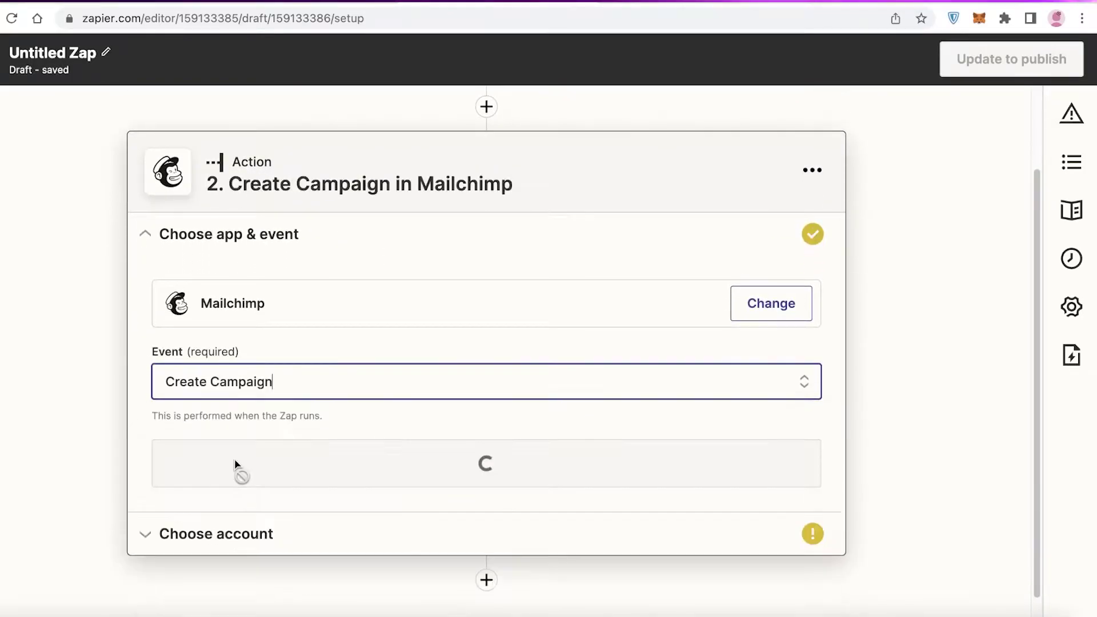
left_click(254, 463)
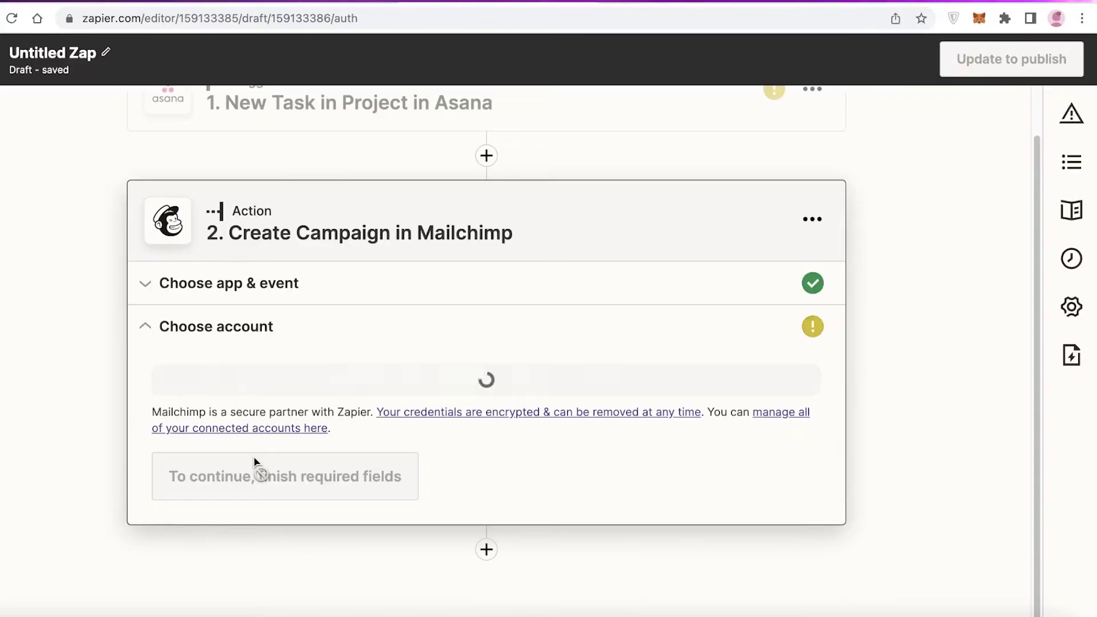
Start the Mailchimp sign-in, filling the saved username and typing the password
left_click(784, 446)
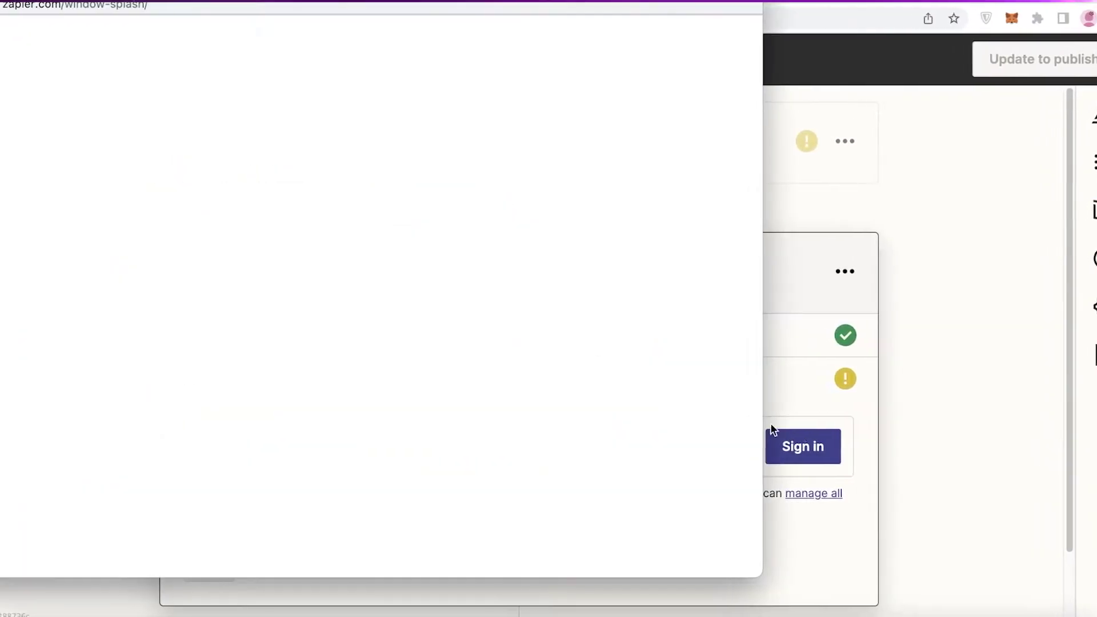
left_click_drag(502, 3, 589, 0)
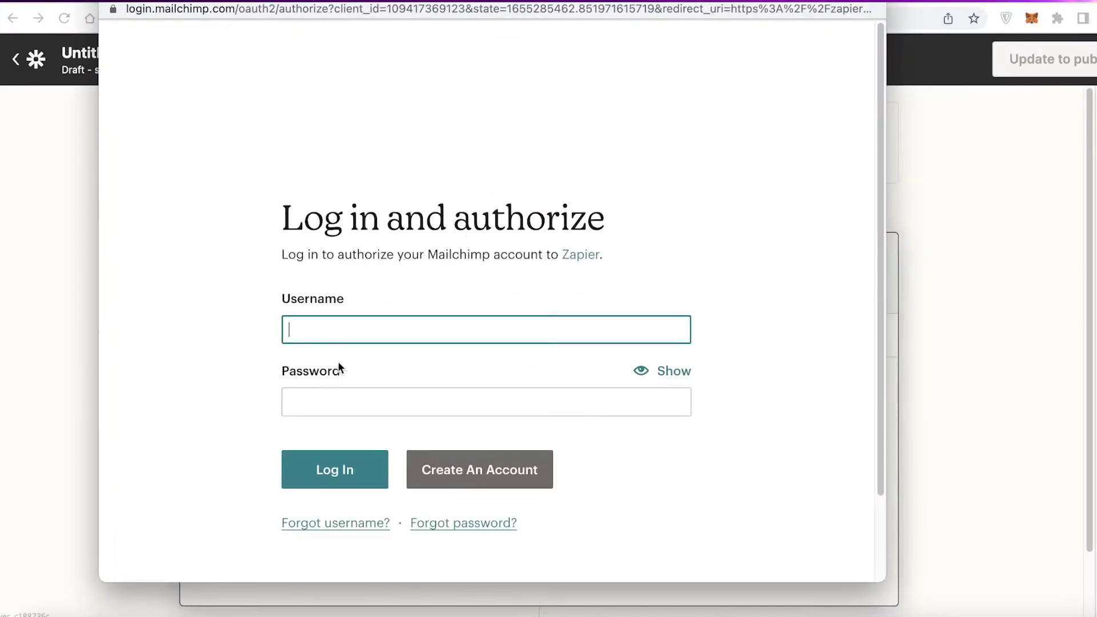
left_click(373, 322)
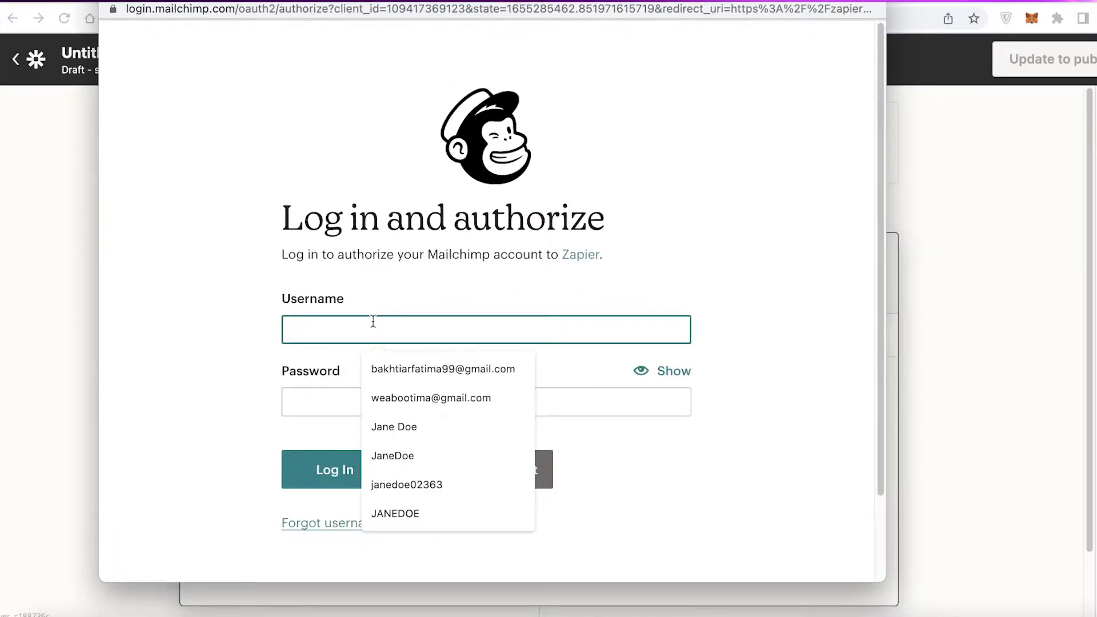
left_click(400, 390)
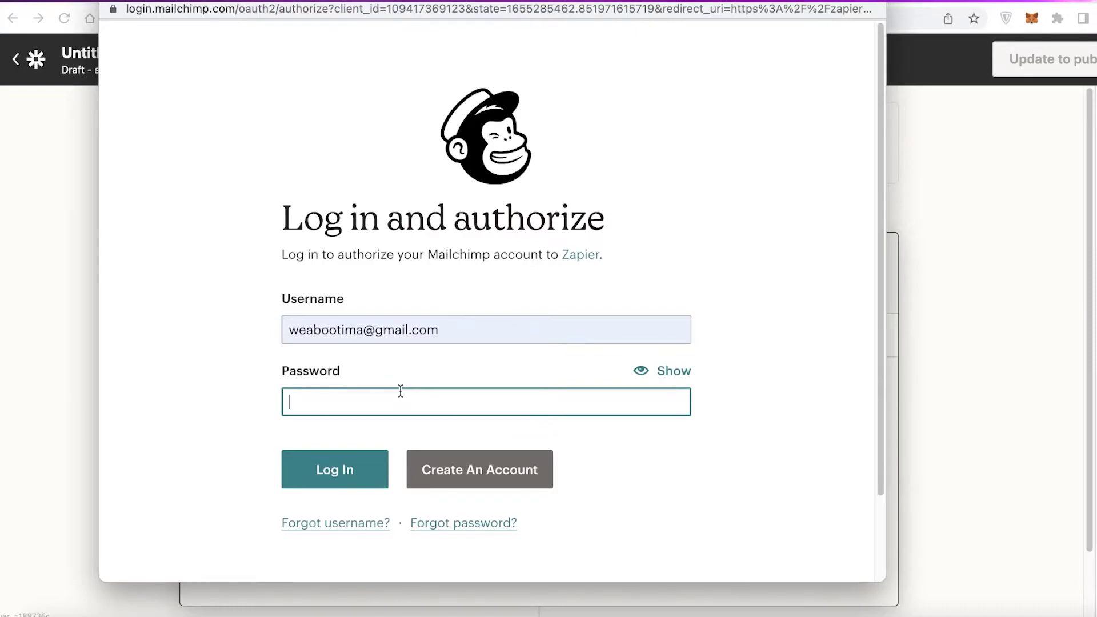
type("••")
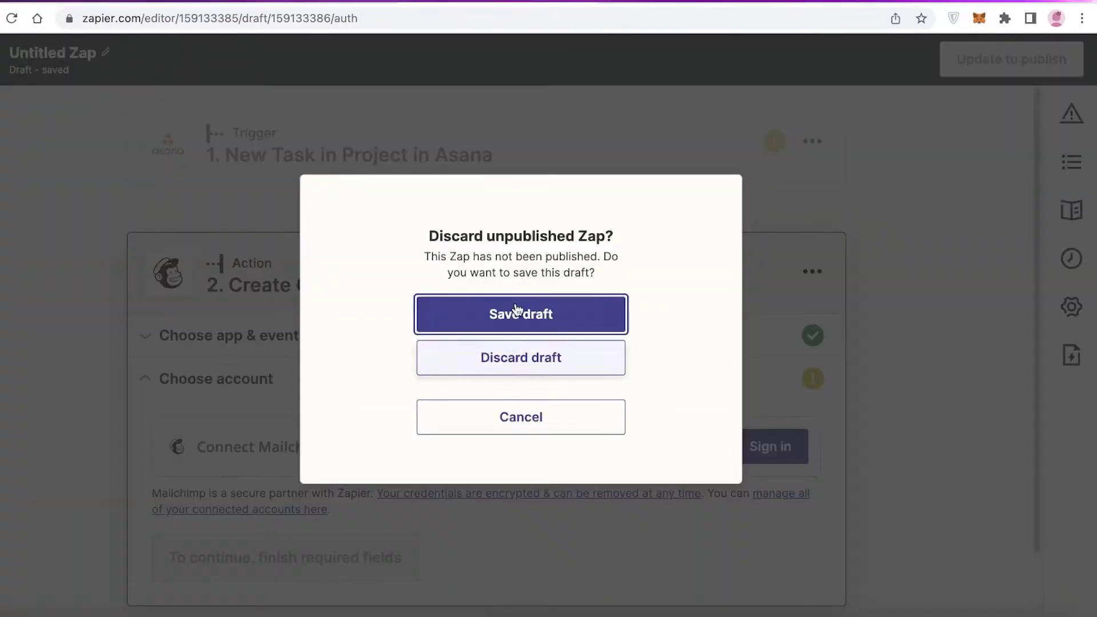
Save the Asana→Mailchimp Zap as a draft, then toggle the first Zap off and on
left_click(510, 311)
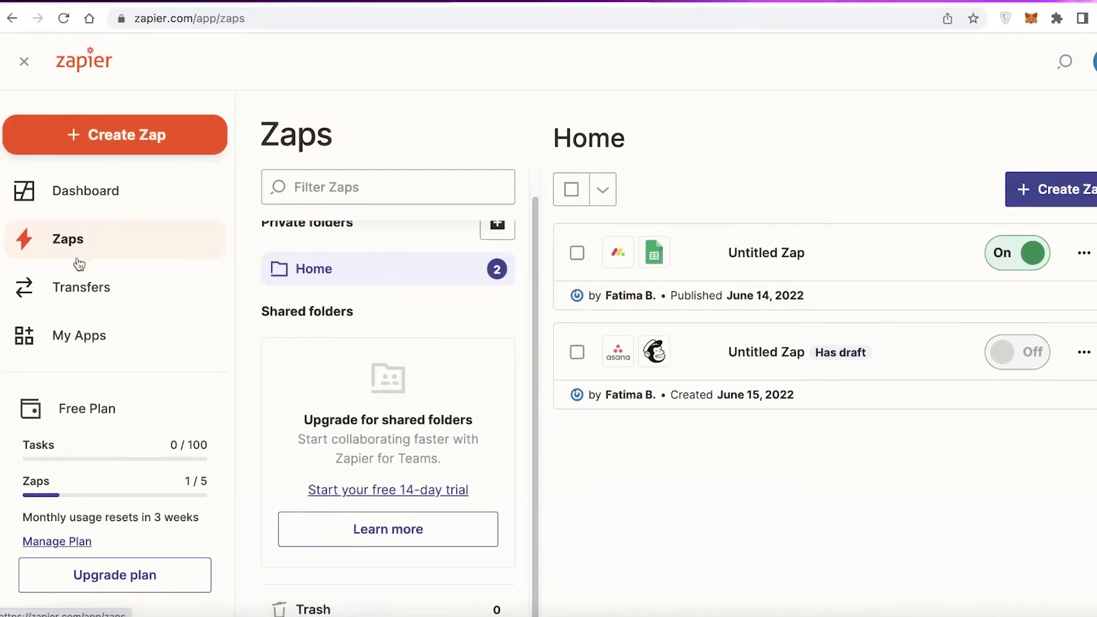
scroll(811, 309, "down", 3)
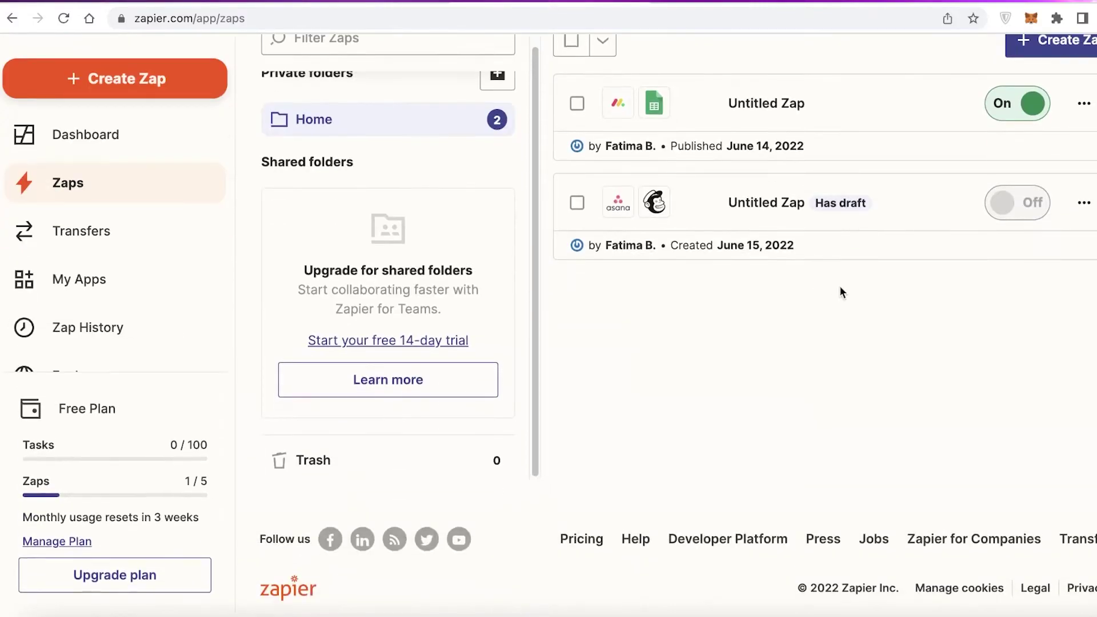
scroll(838, 285, "up", 1)
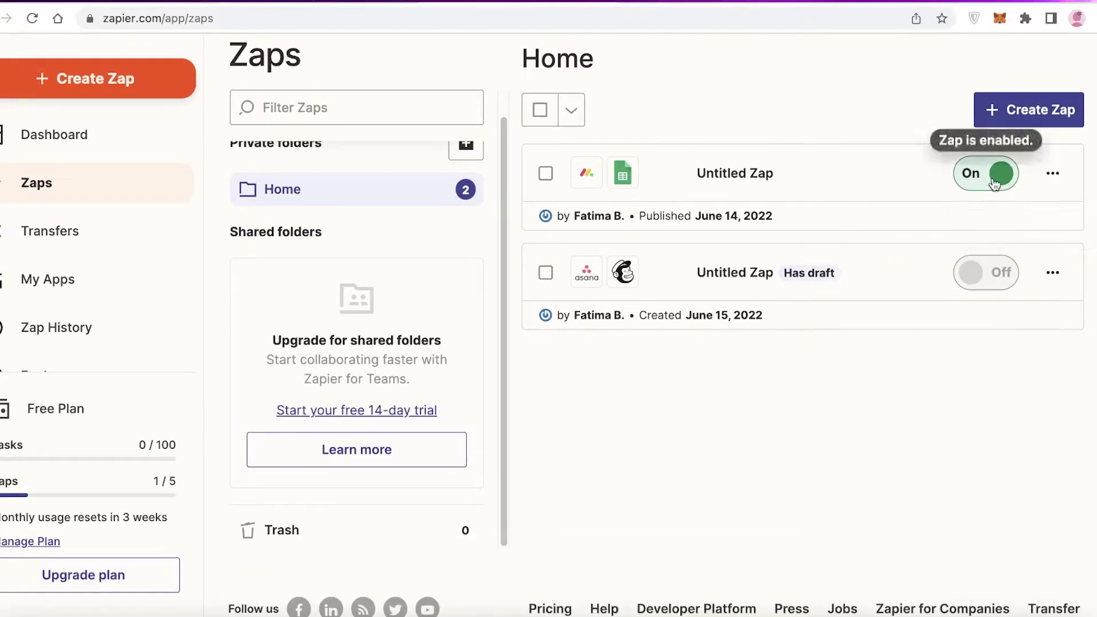
left_click(994, 181)
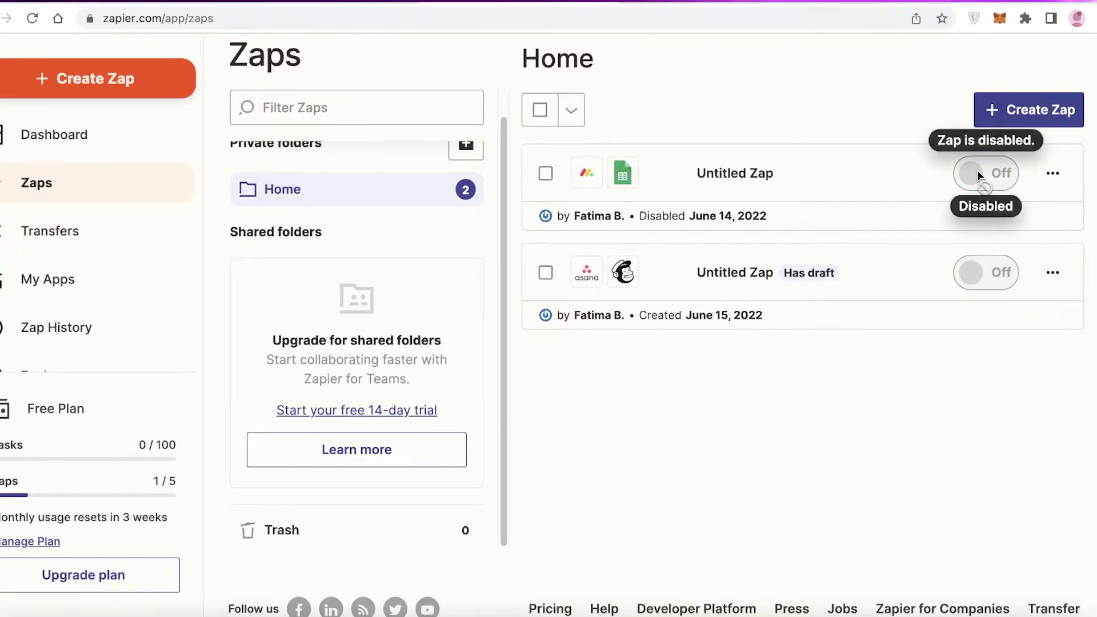
left_click(994, 176)
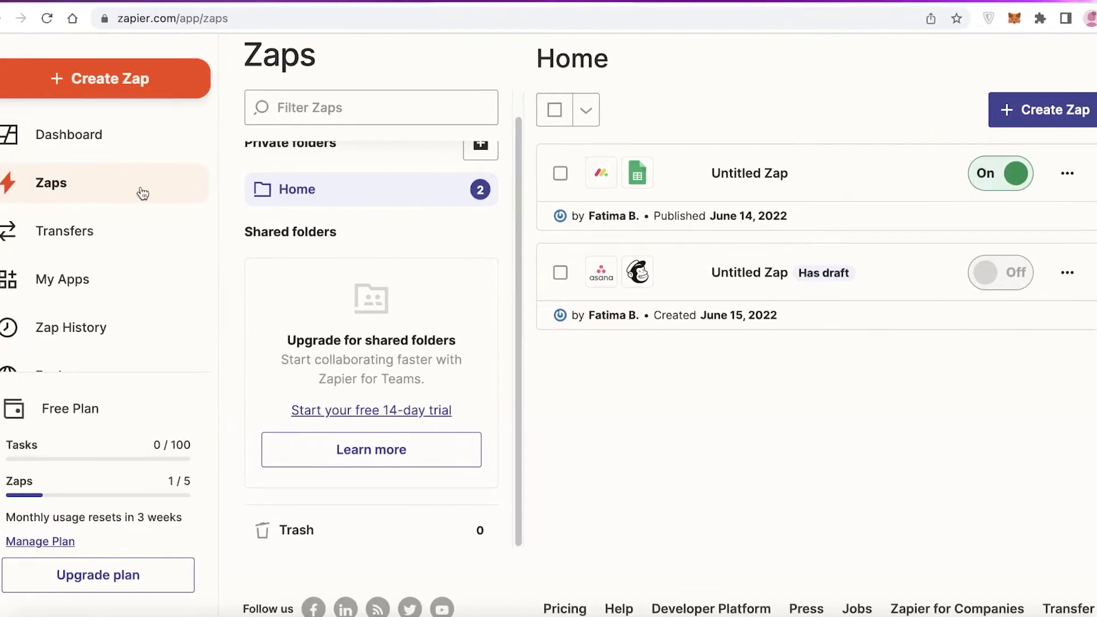
Open My Apps, bring up the Add connection dialog, and close it
left_click(74, 280)
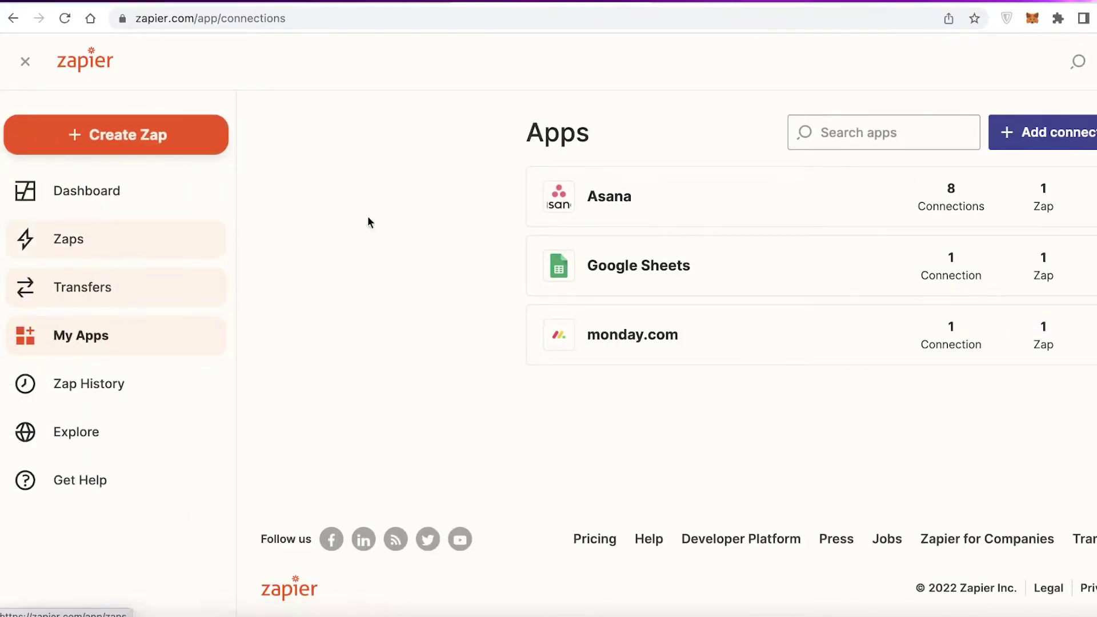
left_click(1069, 133)
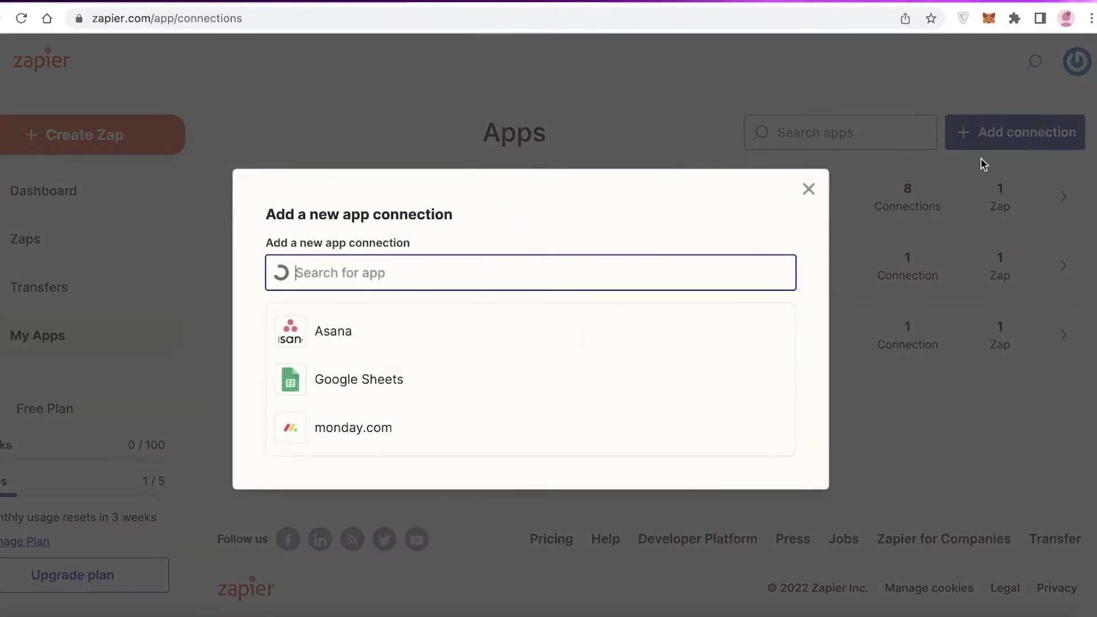
left_click(809, 189)
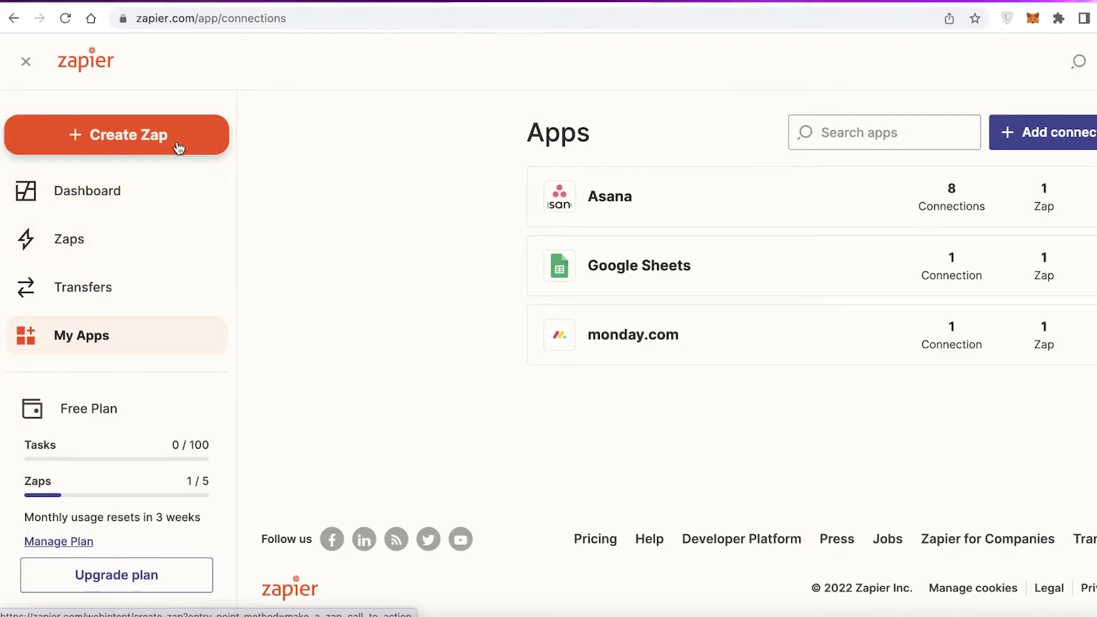
Start a new Zap with a Google Sheets New Spreadsheet trigger using the existing account
left_click(178, 148)
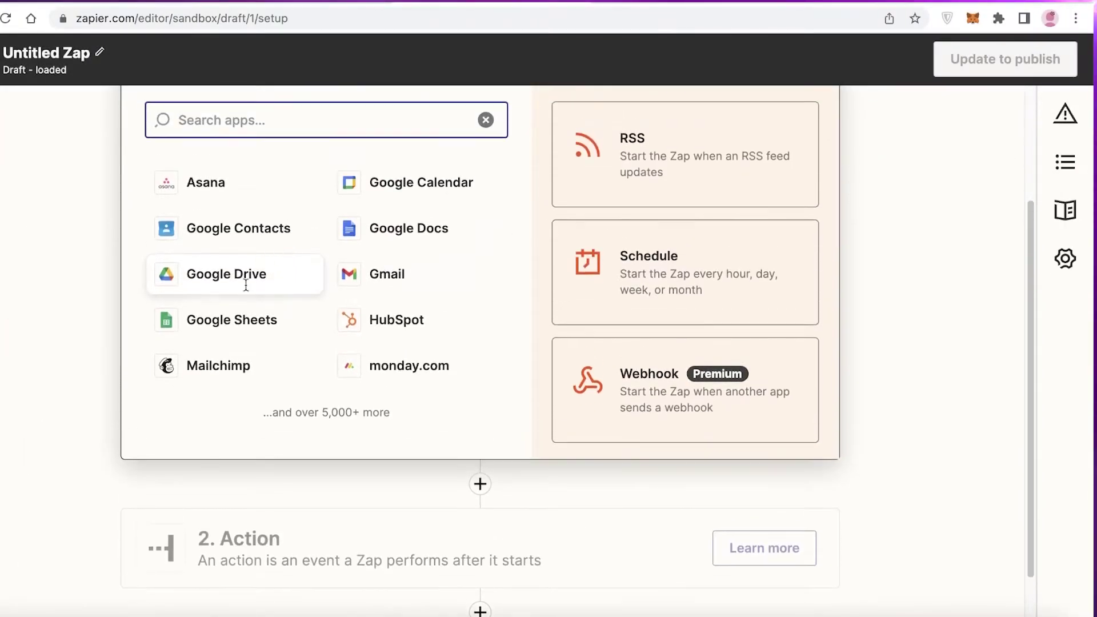
left_click(217, 321)
left_click(442, 357)
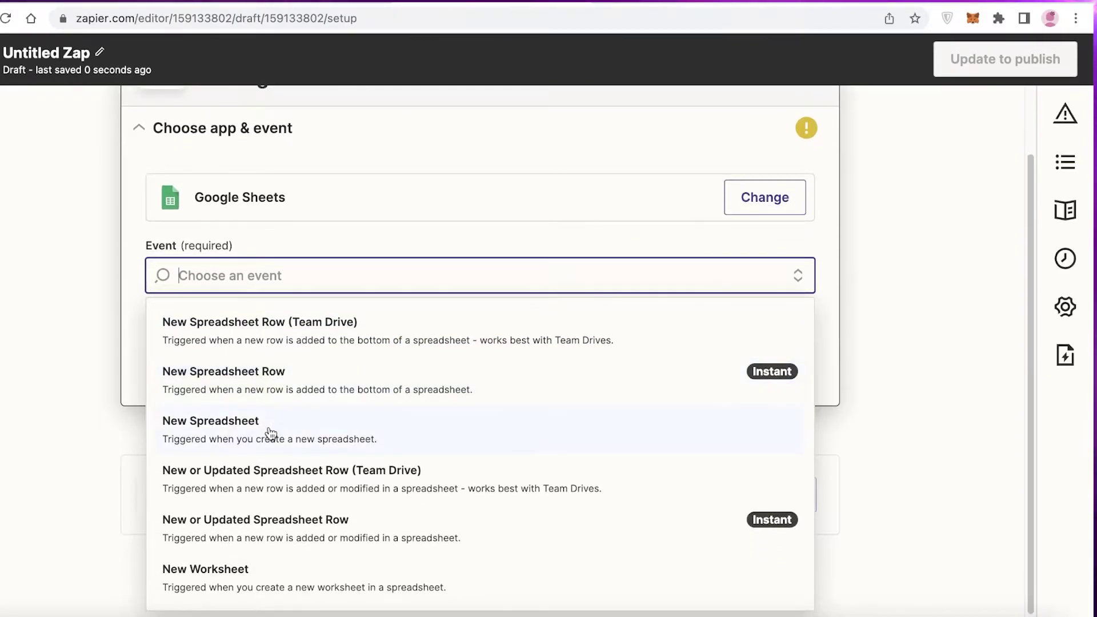
left_click(270, 433)
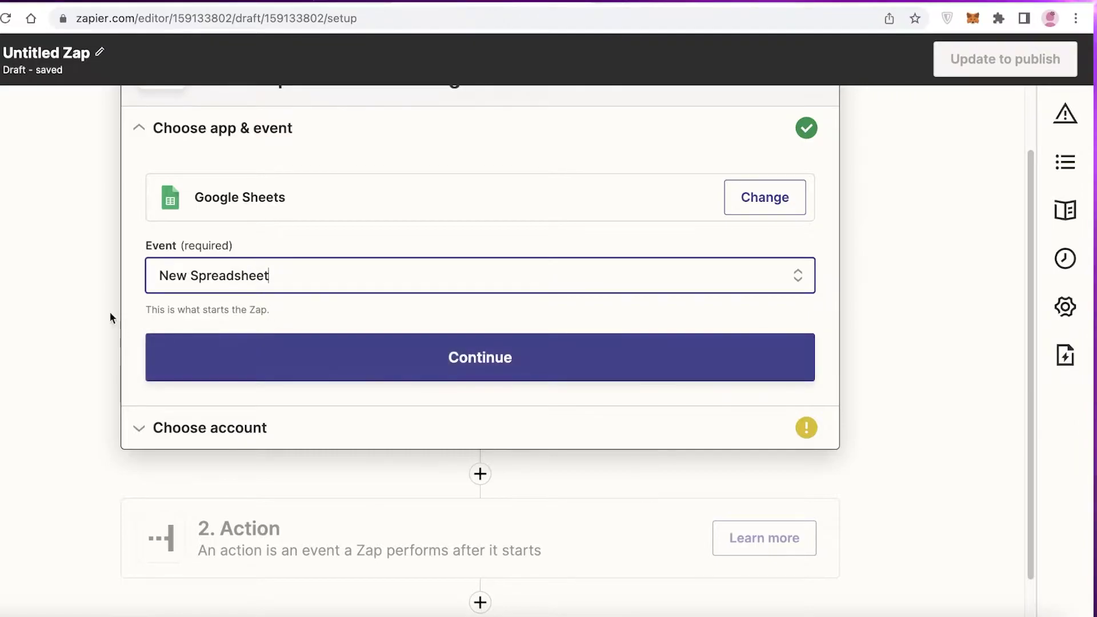
left_click(257, 368)
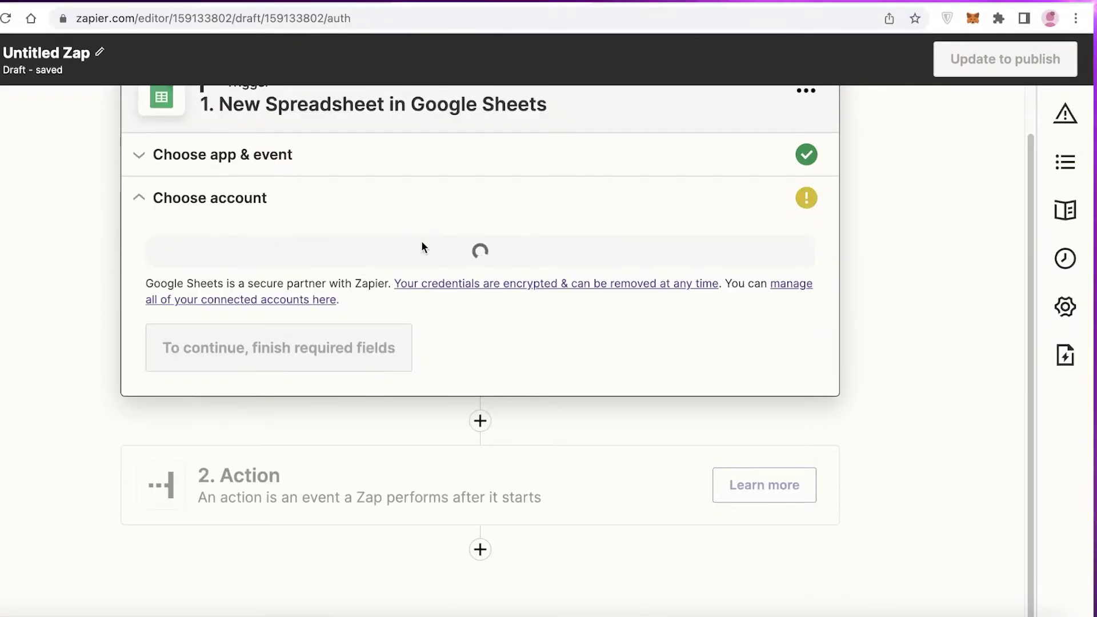
left_click(235, 324)
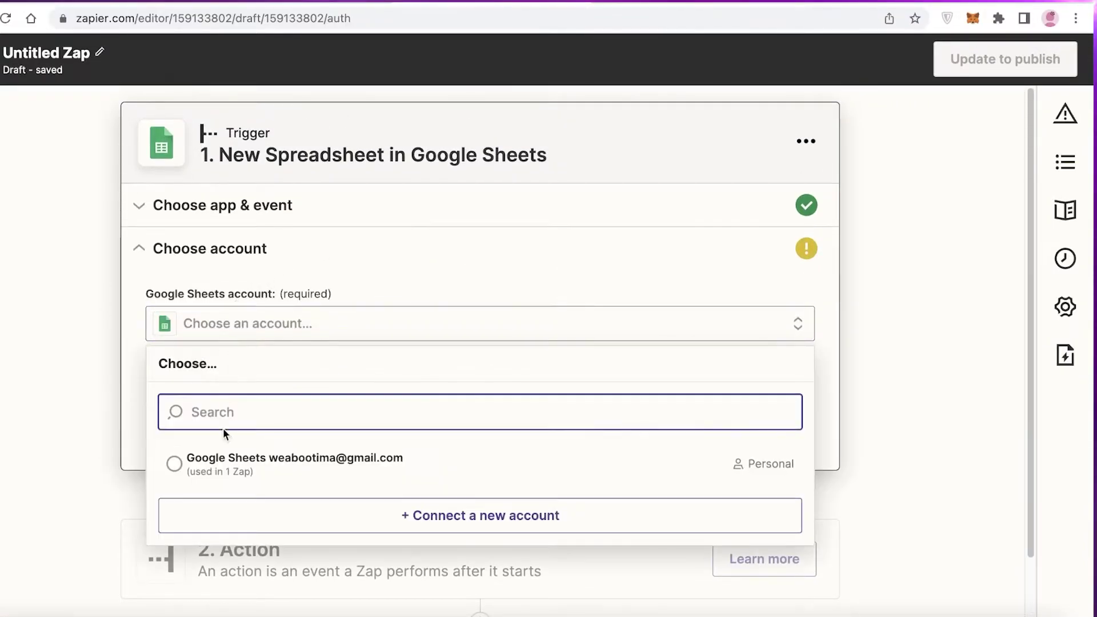
left_click(227, 449)
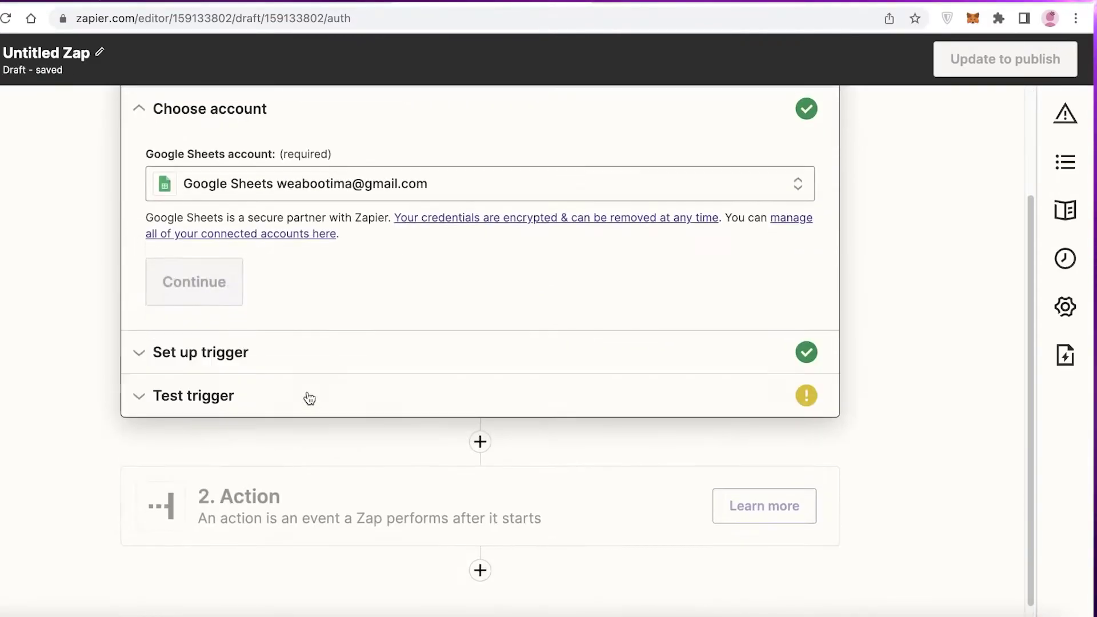
left_click(207, 352)
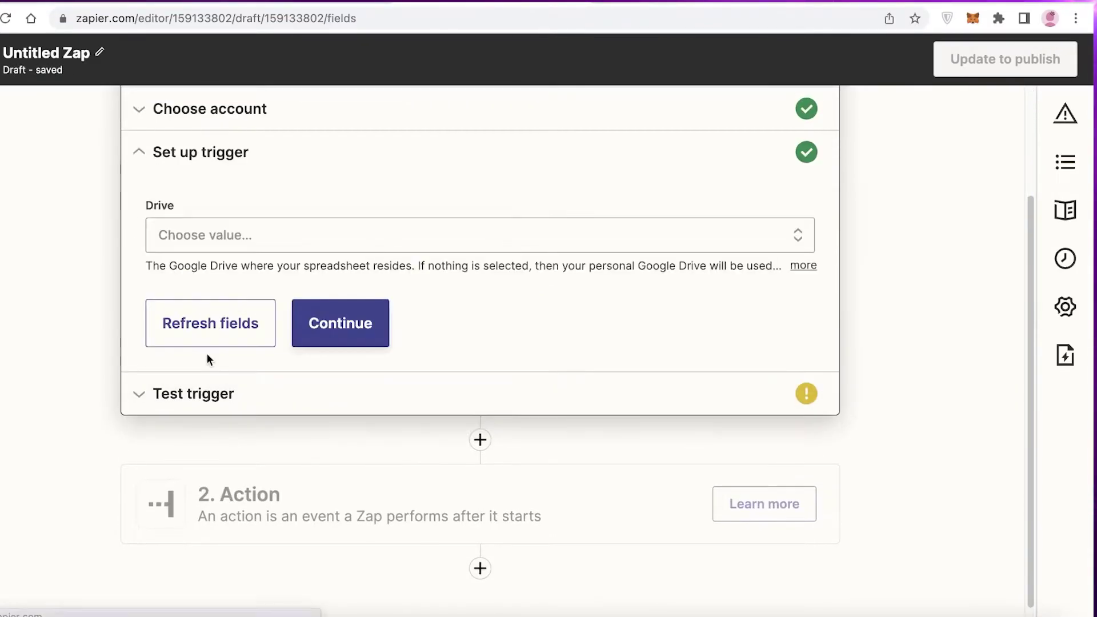
Set the trigger's Drive to My Google Drive and open the action app chooser
left_click(201, 244)
left_click(245, 286)
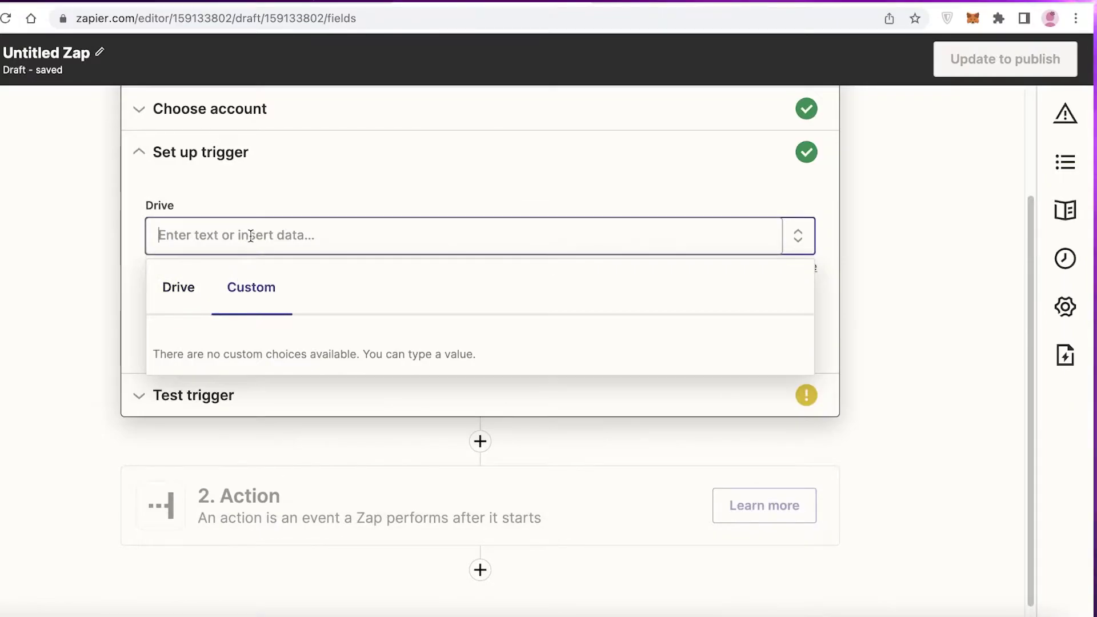
left_click(101, 224)
left_click(186, 390)
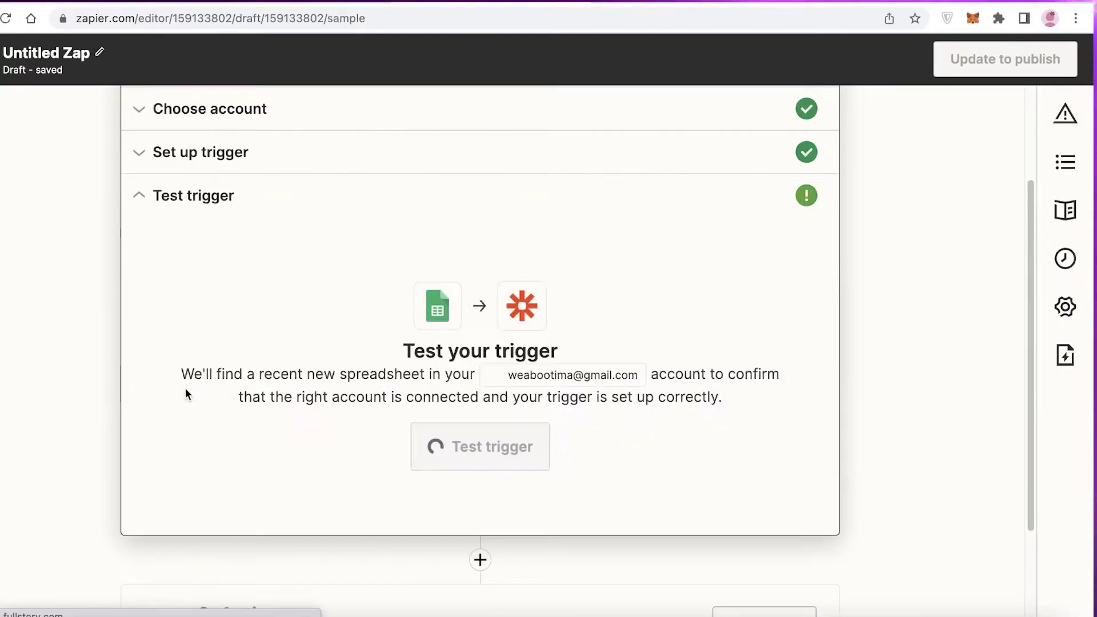
left_click(174, 160)
left_click(217, 235)
left_click(150, 231)
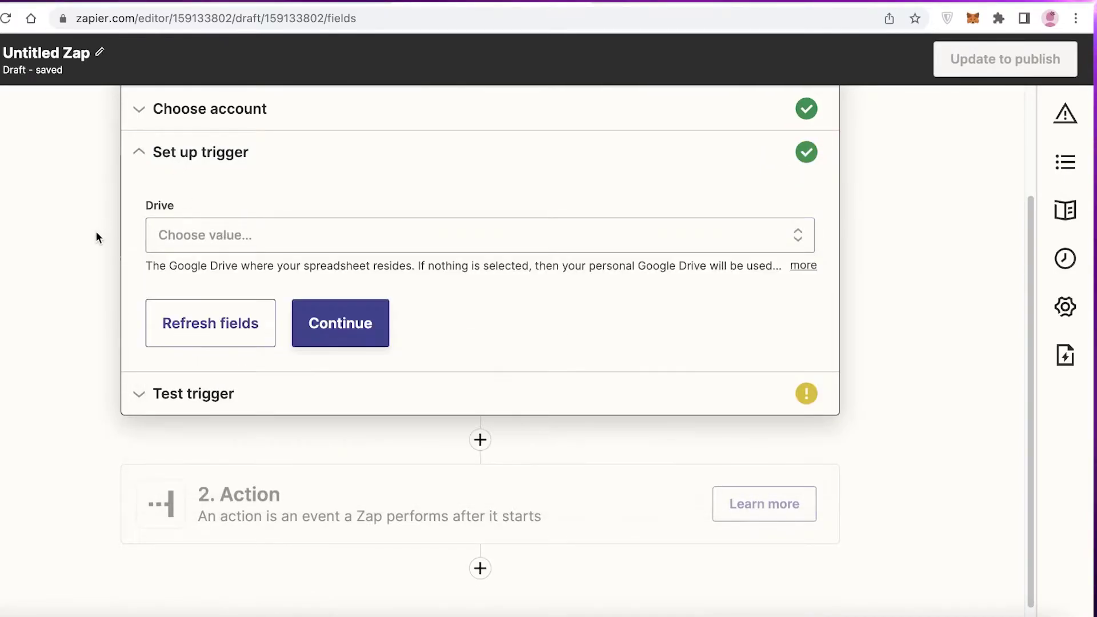
left_click(160, 235)
left_click(223, 407)
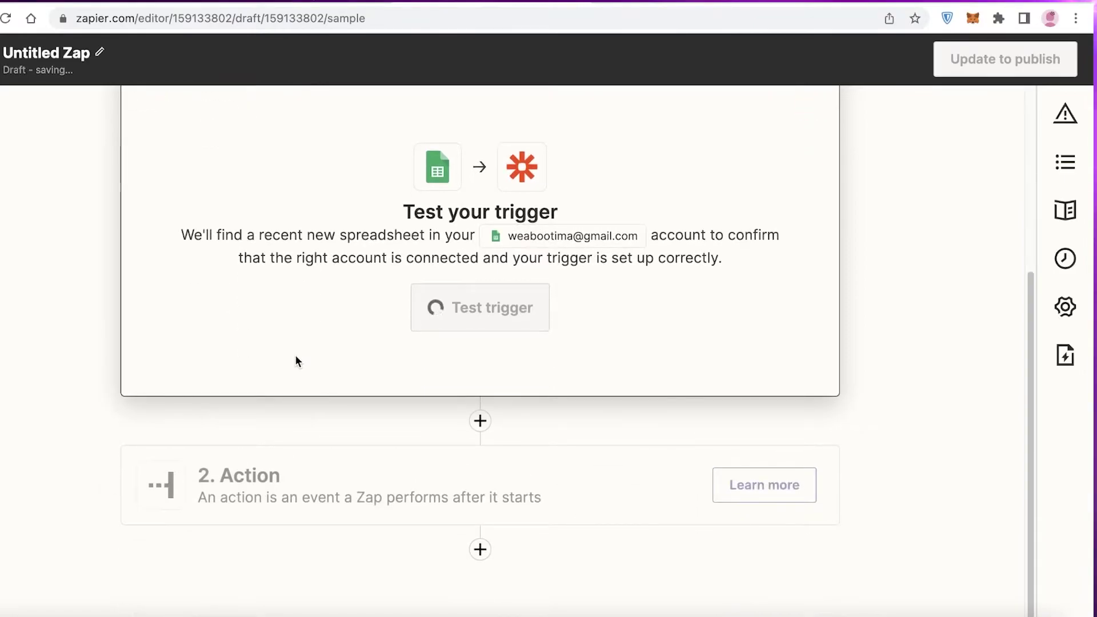
left_click(708, 484)
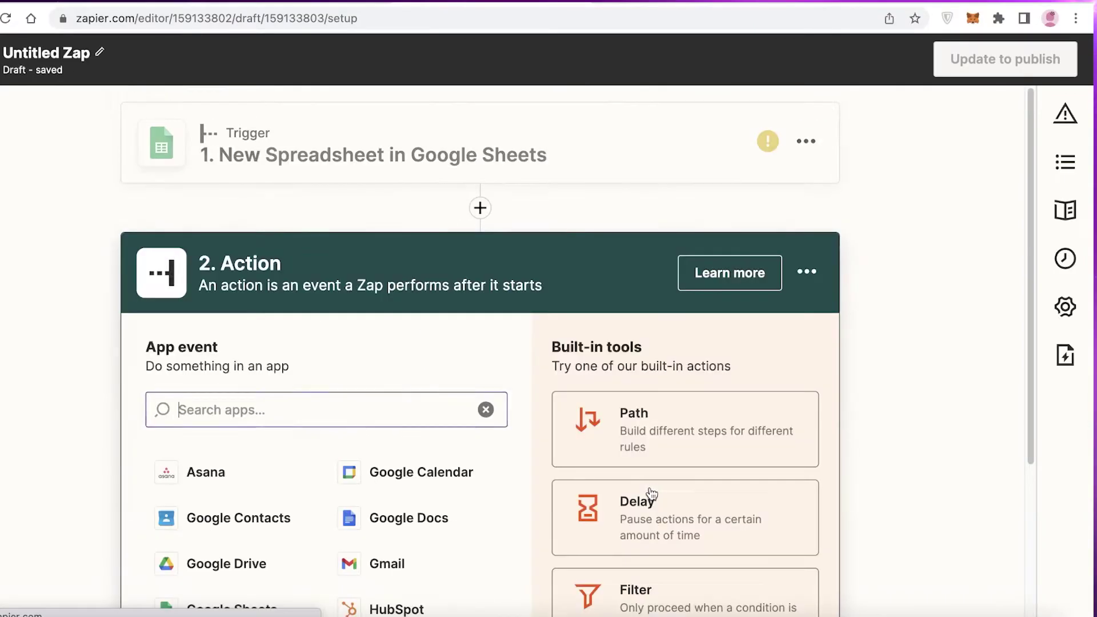
Add an action step after the trigger and make Asana its app
left_click(486, 207)
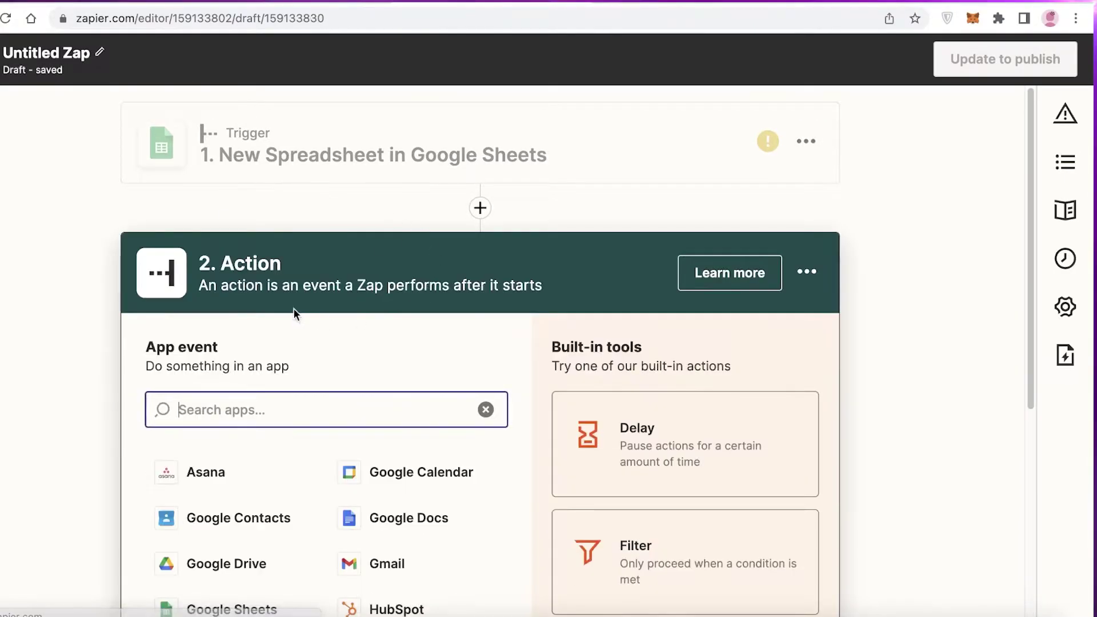
scroll(595, 264, "down", 6)
left_click(540, 521)
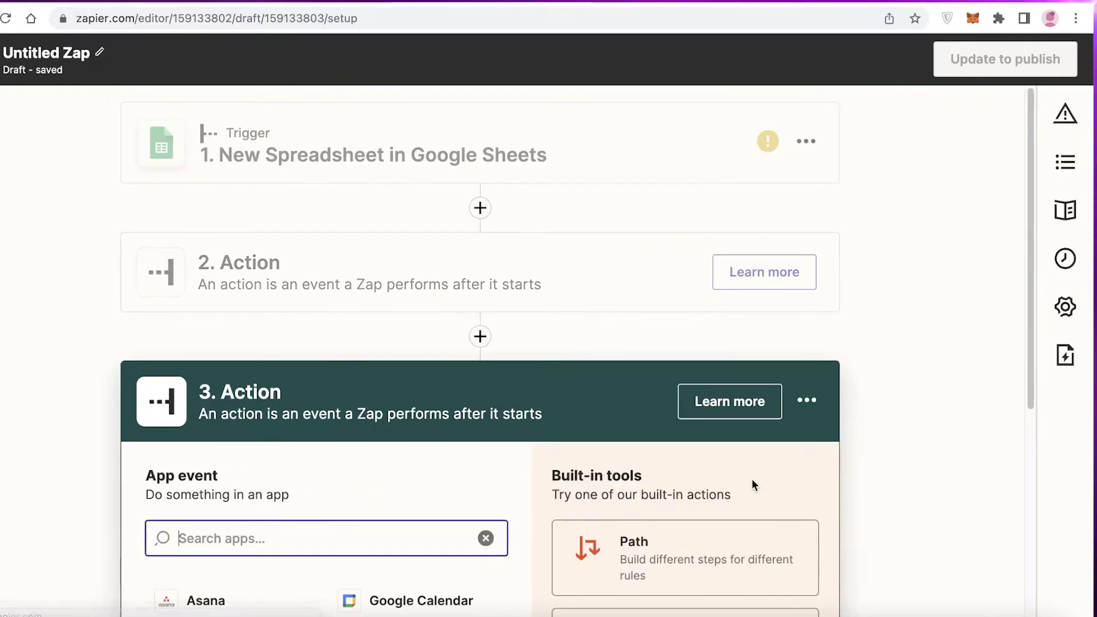
left_click(502, 249)
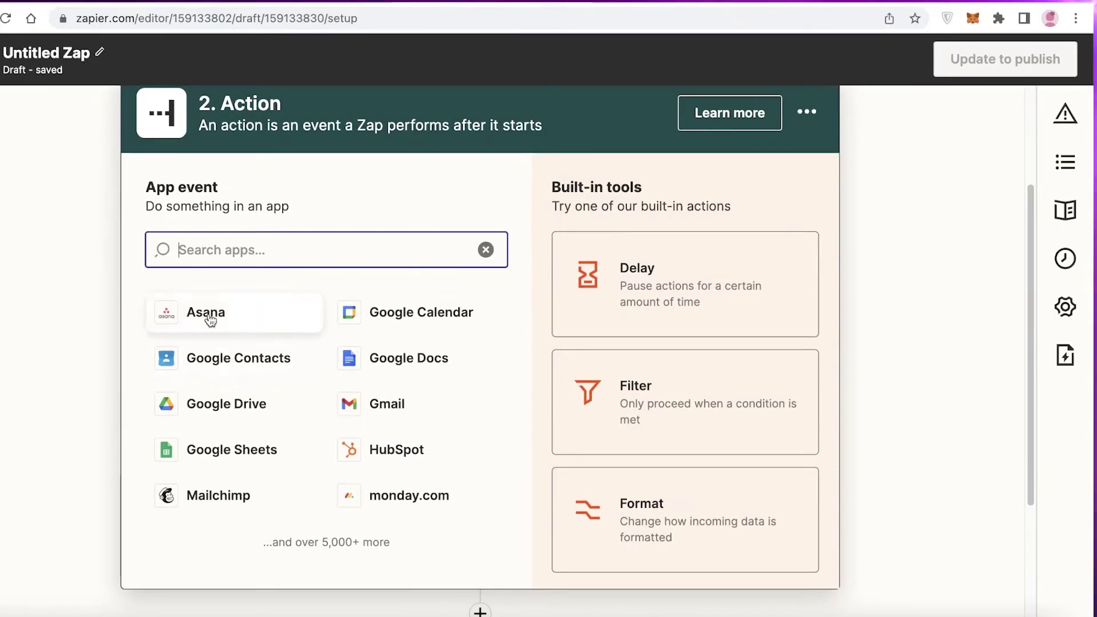
left_click(207, 313)
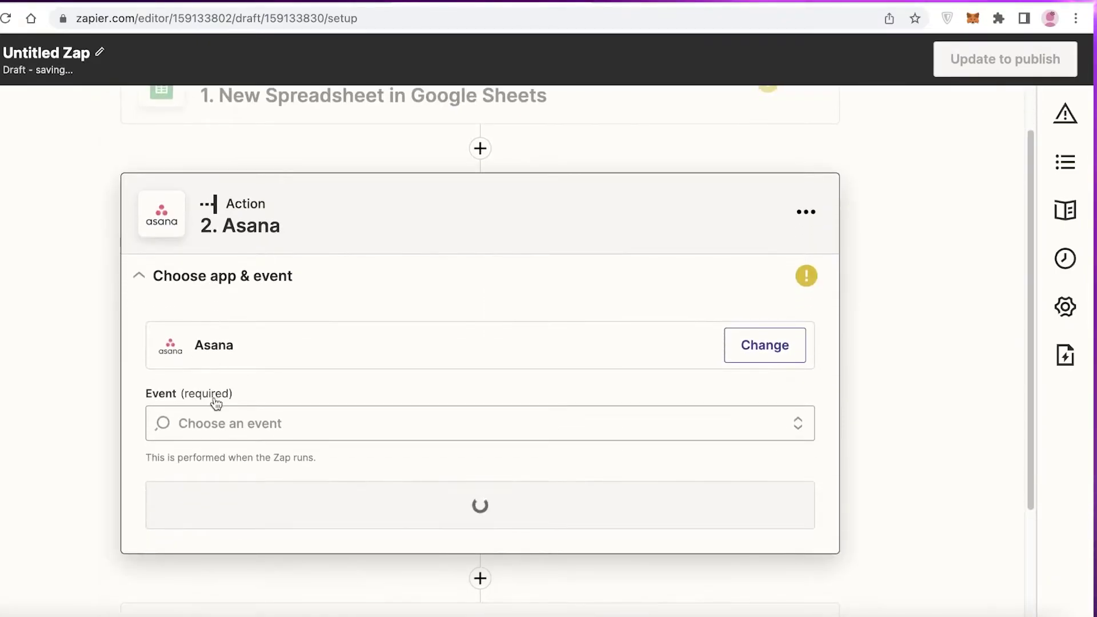
Set the Asana action's event to Create Task
left_click(209, 423)
scroll(257, 477, "down", 1)
scroll(916, 437, "down", 2)
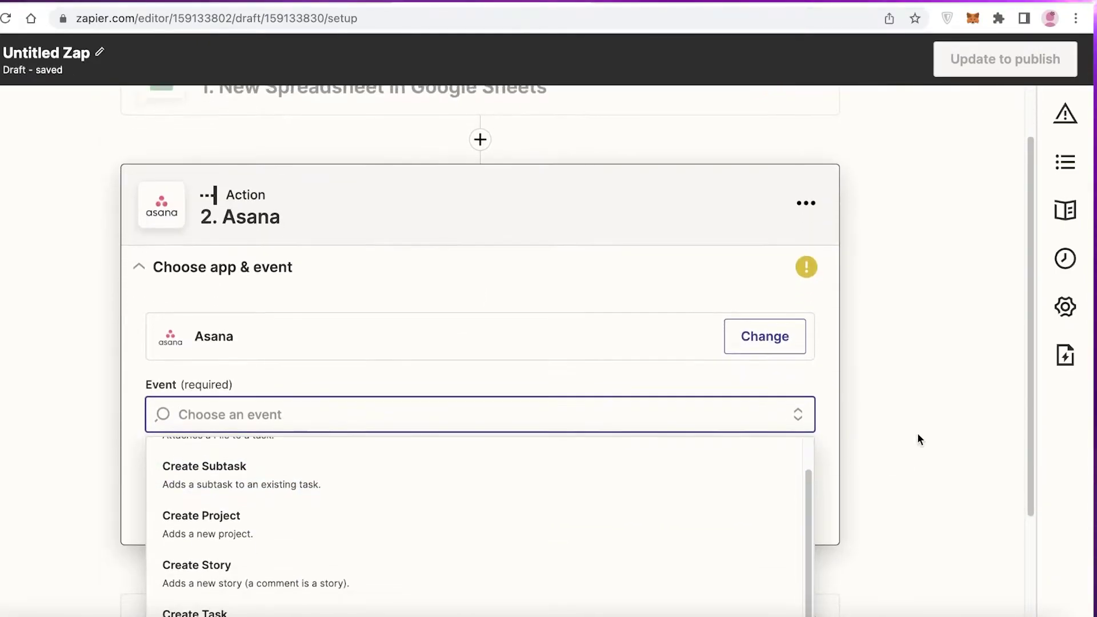
scroll(880, 451, "down", 3)
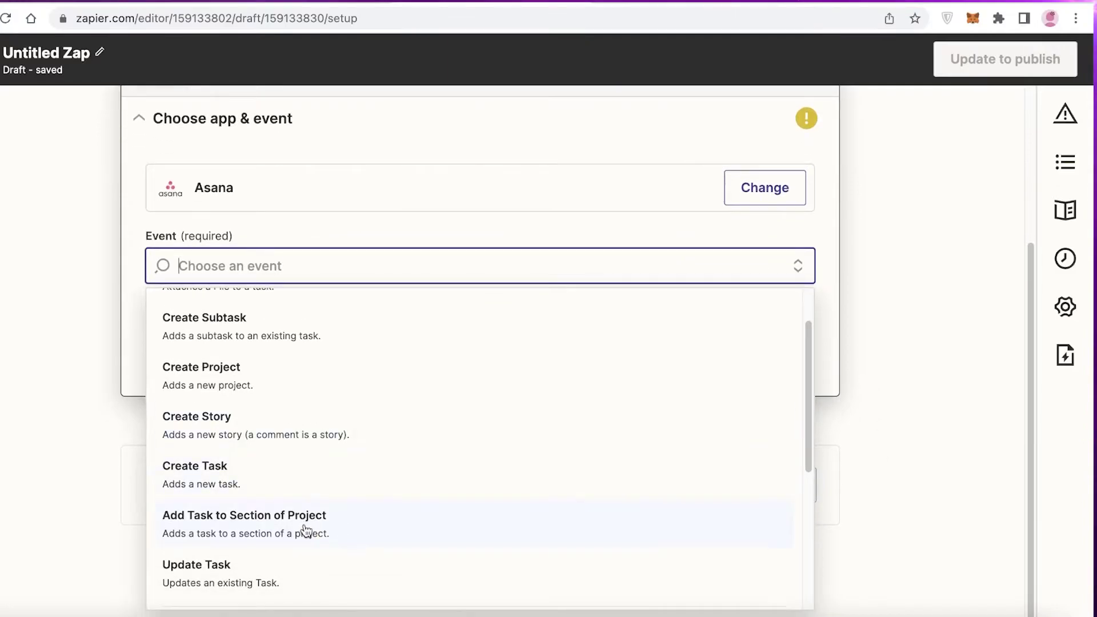
left_click(331, 470)
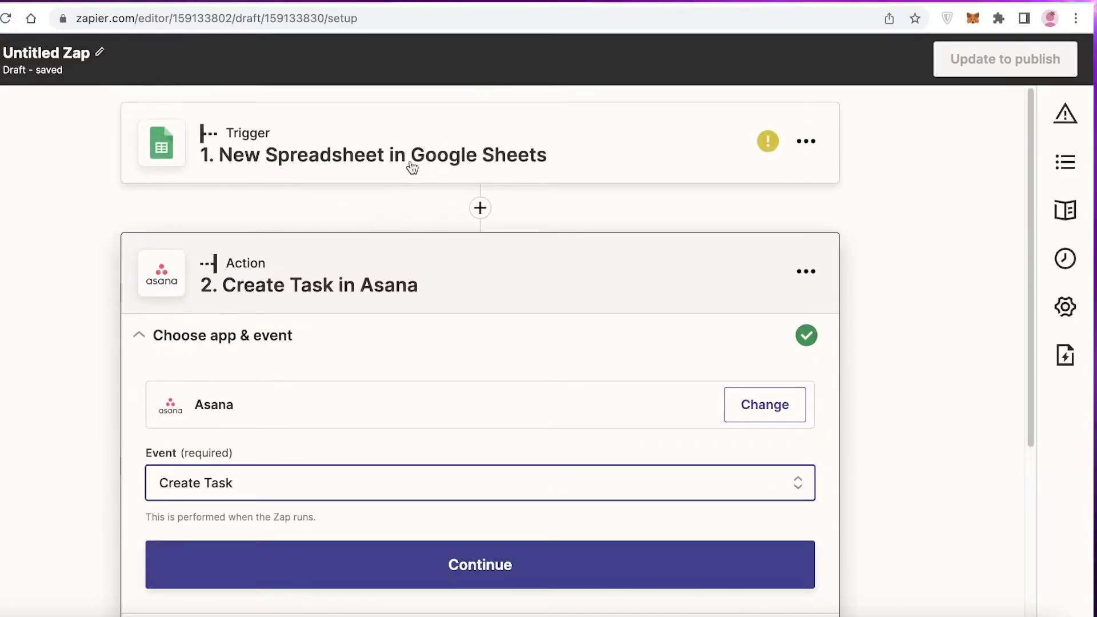
scroll(294, 365, "down", 3)
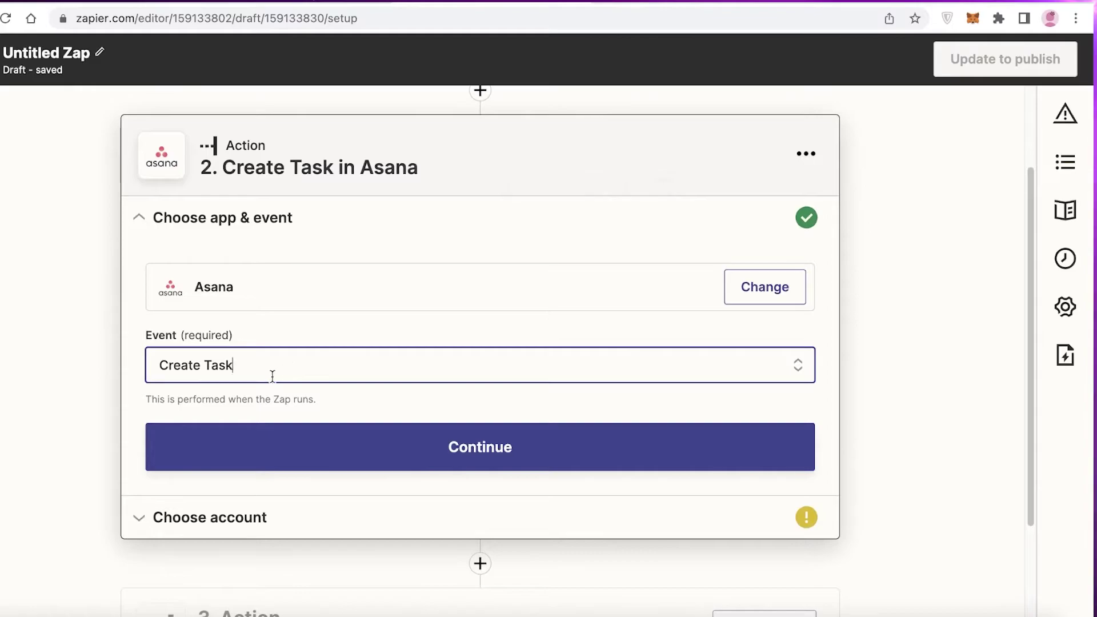
scroll(273, 375, "down", 1)
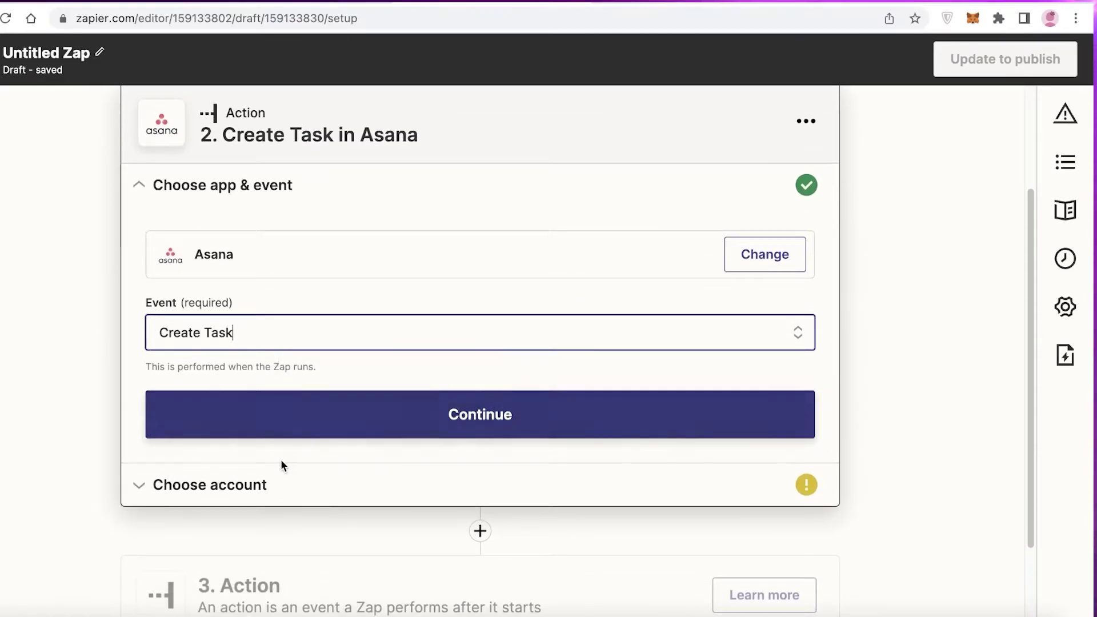
left_click(271, 475)
Connect the Asana account to the step and continue to the task fields
left_click(264, 315)
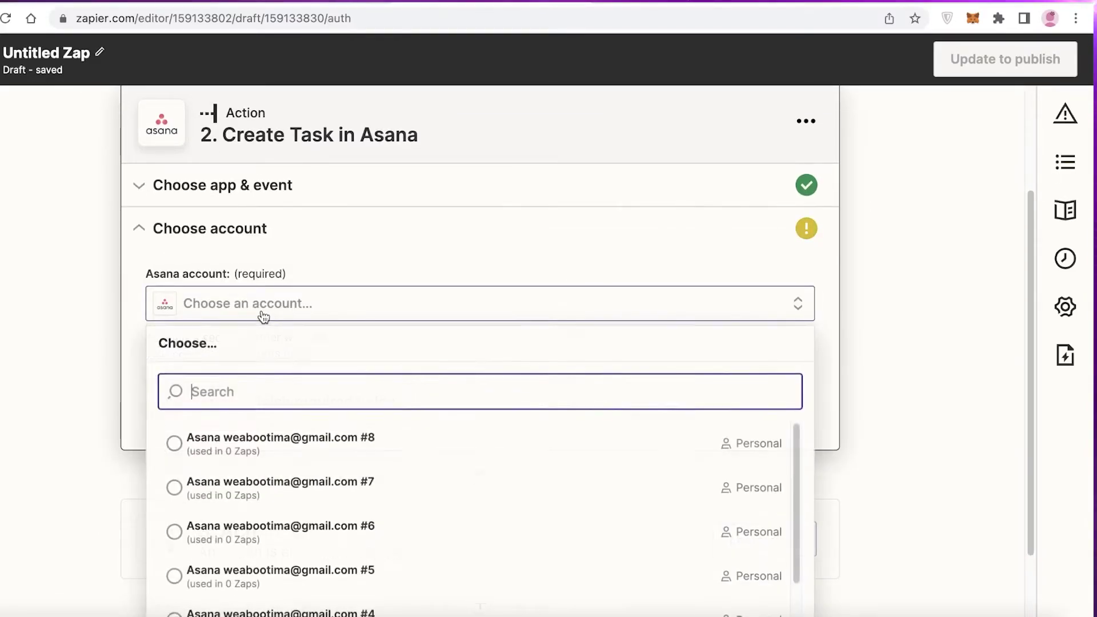
left_click(251, 450)
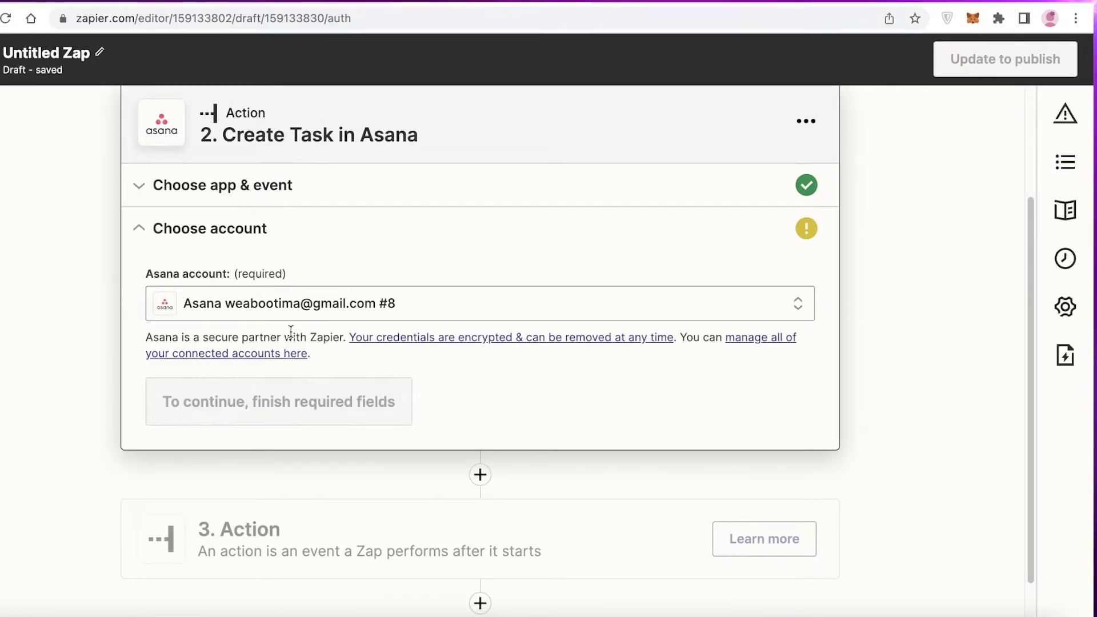
left_click(213, 400)
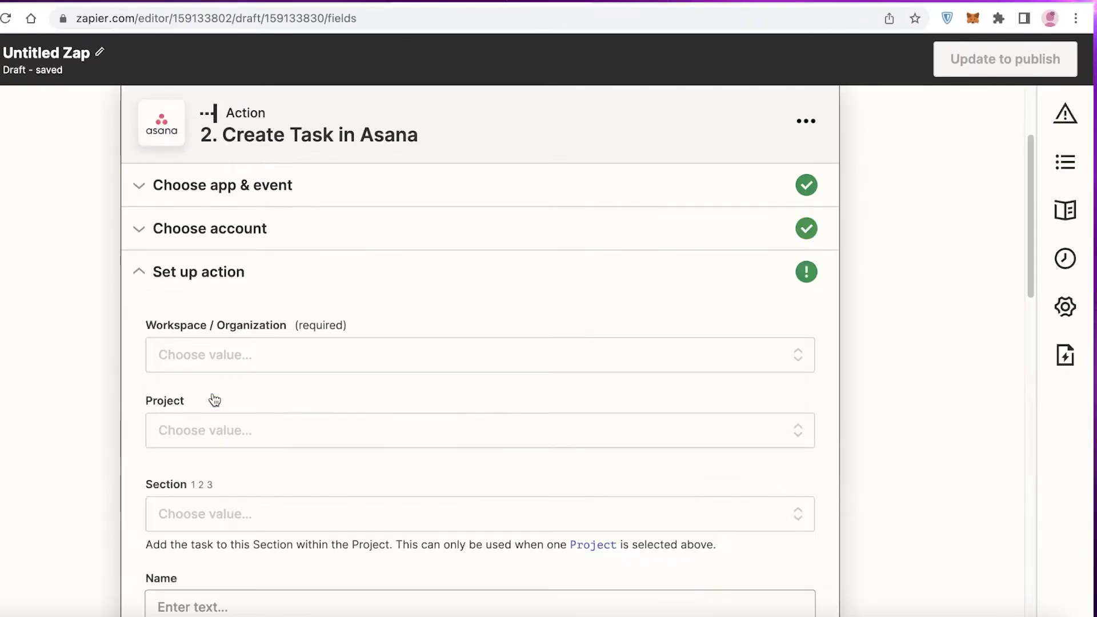
Set the task's workspace to SALES FOR BRAND B, with MARKETING as the project
left_click(242, 355)
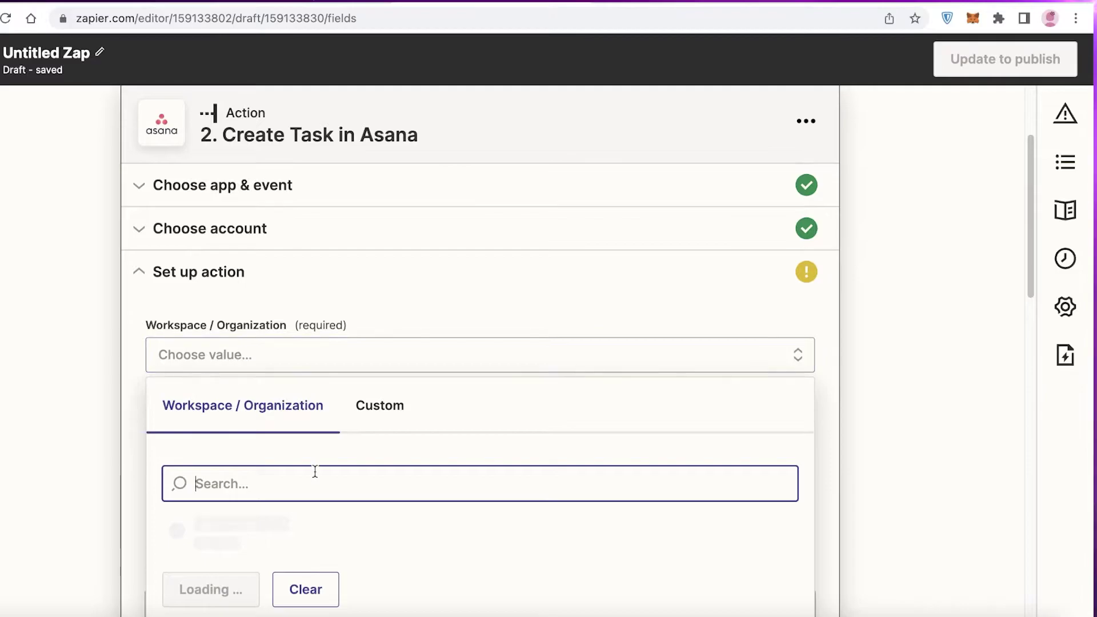
scroll(297, 452, "down", 3)
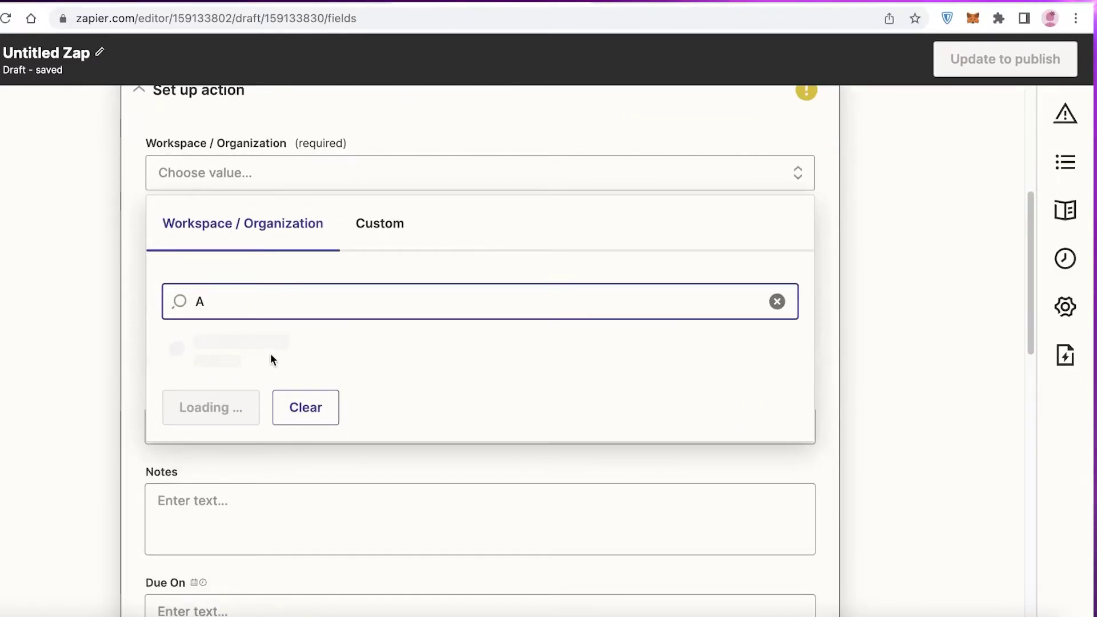
left_click(237, 187)
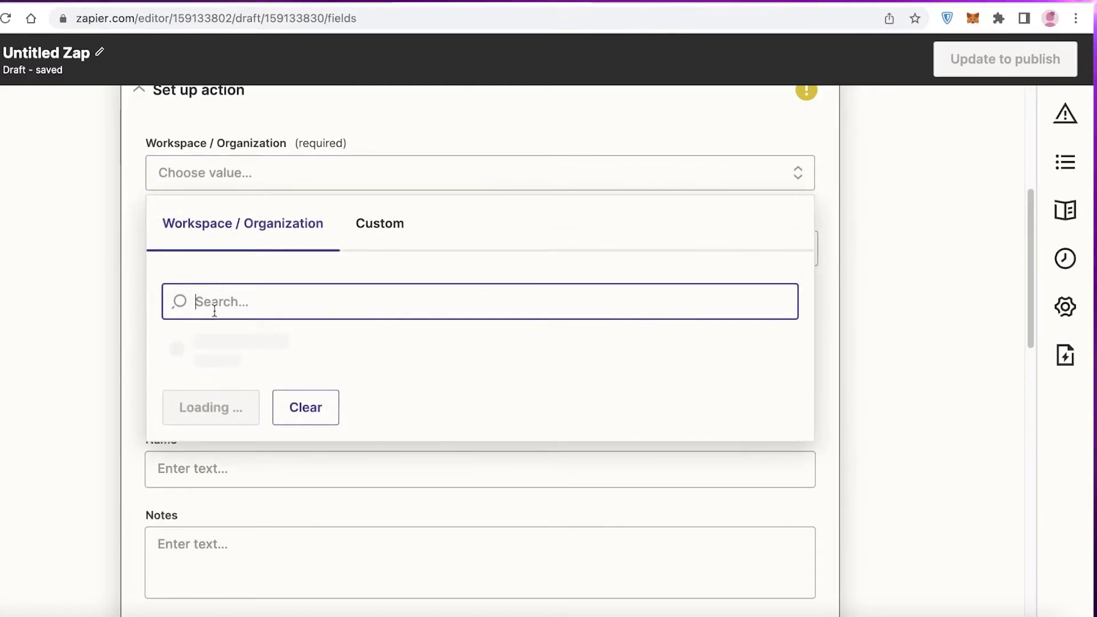
scroll(274, 277, "down", 10)
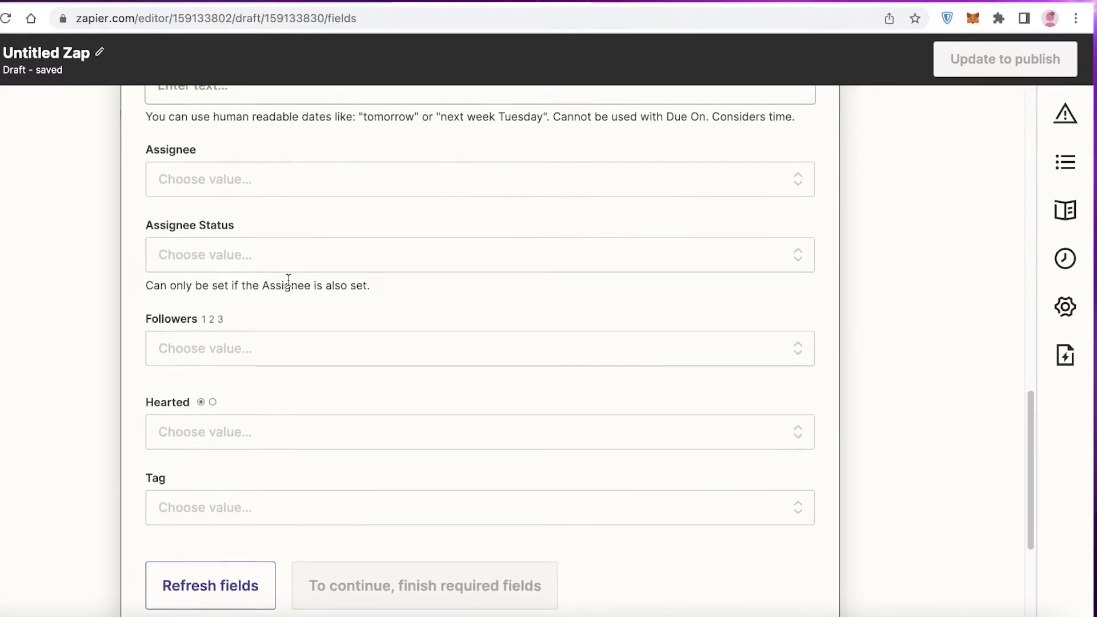
scroll(283, 289, "up", 6)
scroll(208, 253, "up", 3)
left_click(247, 280)
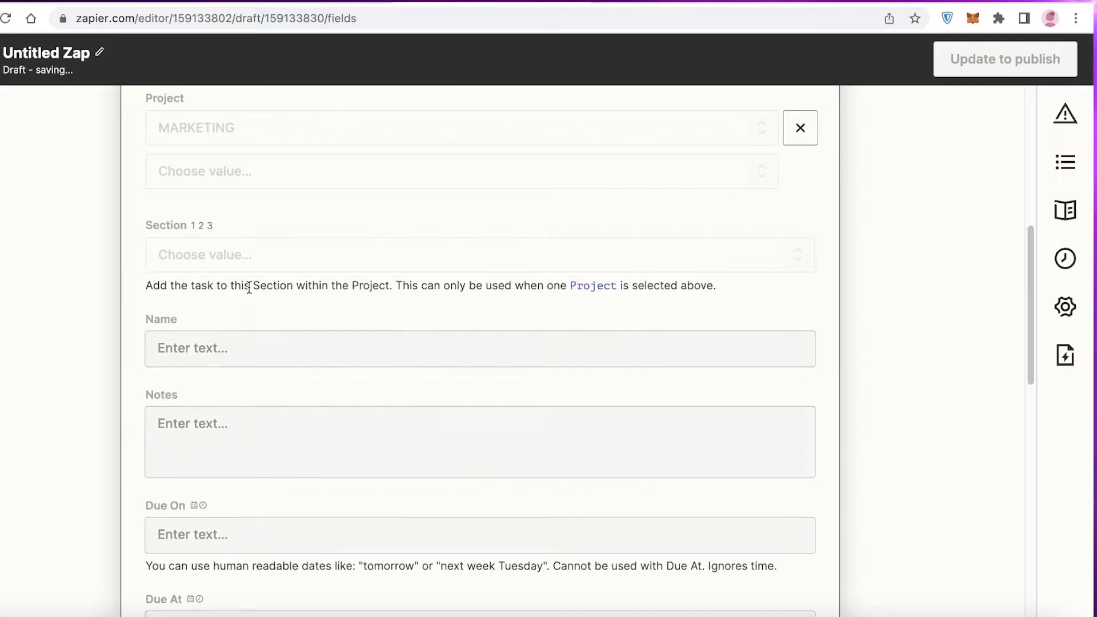
scroll(248, 285, "down", 4)
scroll(234, 325, "down", 4)
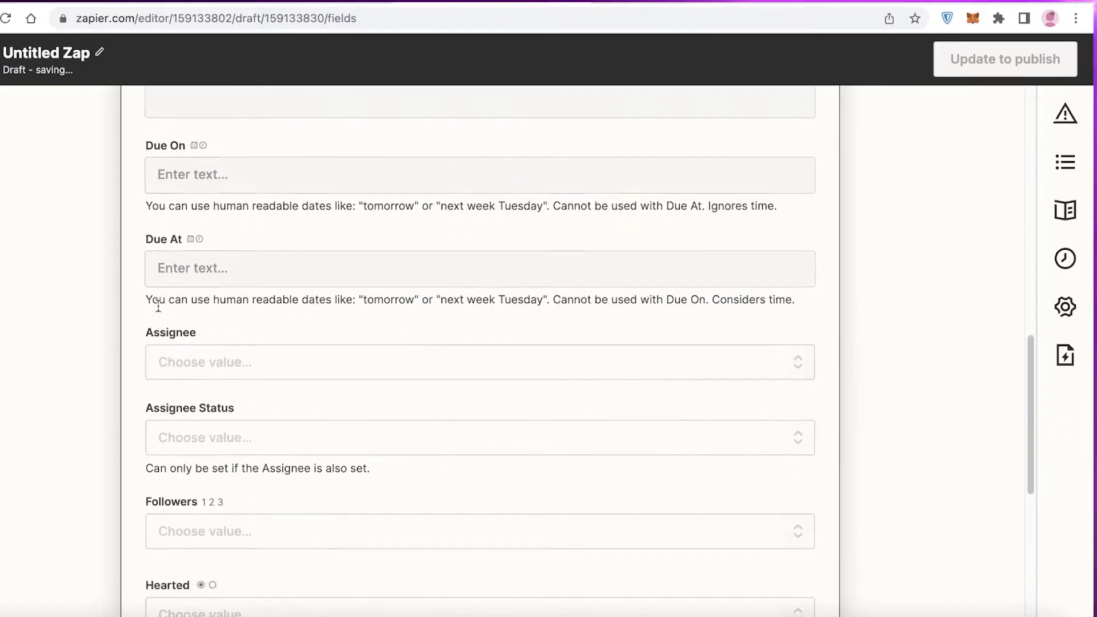
scroll(263, 354, "down", 8)
scroll(266, 350, "up", 18)
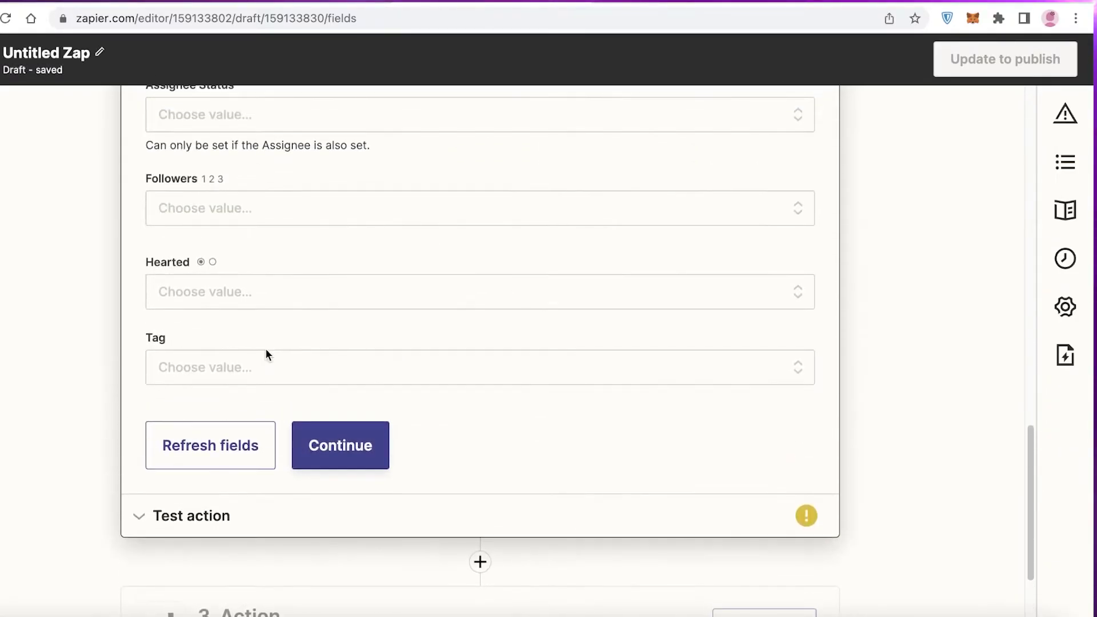
scroll(254, 200, "up", 6)
scroll(318, 323, "down", 7)
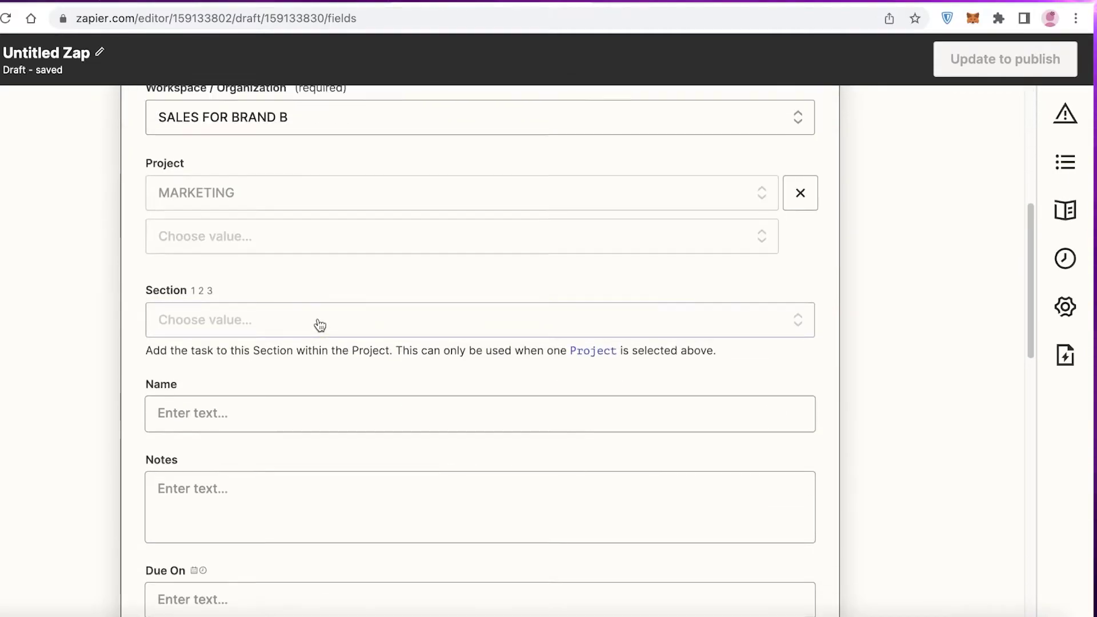
scroll(675, 240, "up", 7)
scroll(860, 275, "down", 20)
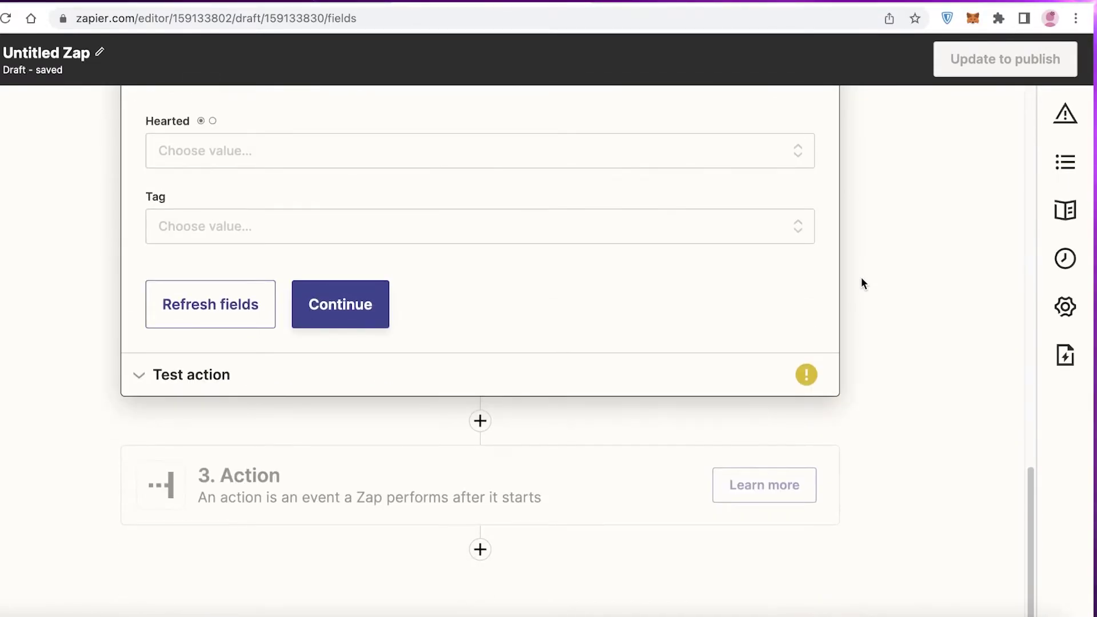
scroll(835, 289, "up", 3)
scroll(724, 318, "up", 10)
scroll(594, 343, "down", 15)
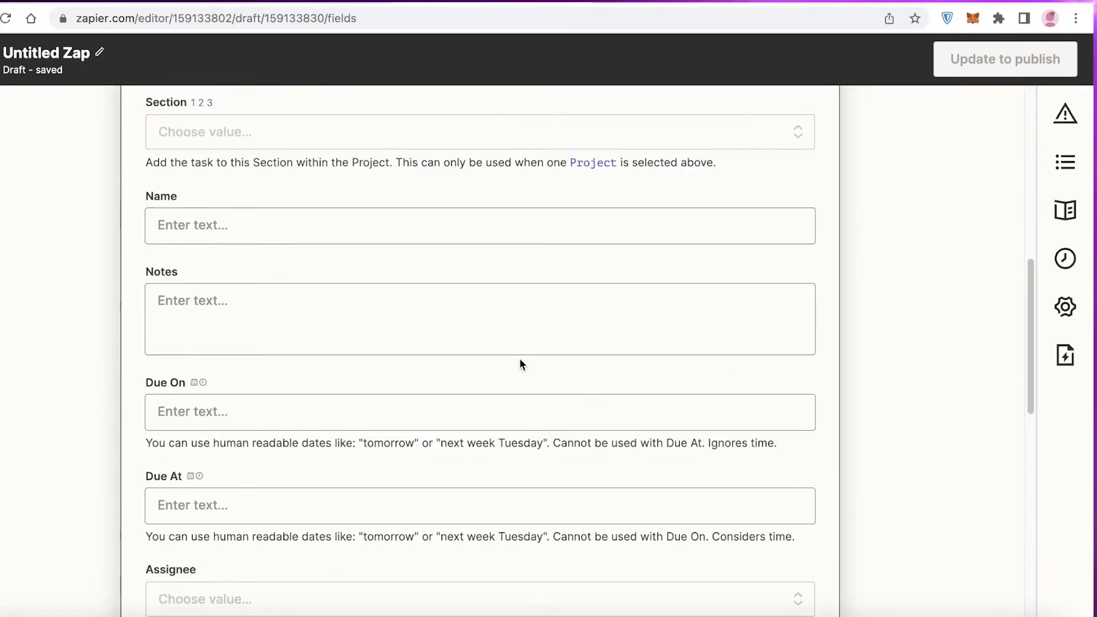
scroll(436, 367, "up", 20)
scroll(395, 330, "down", 5)
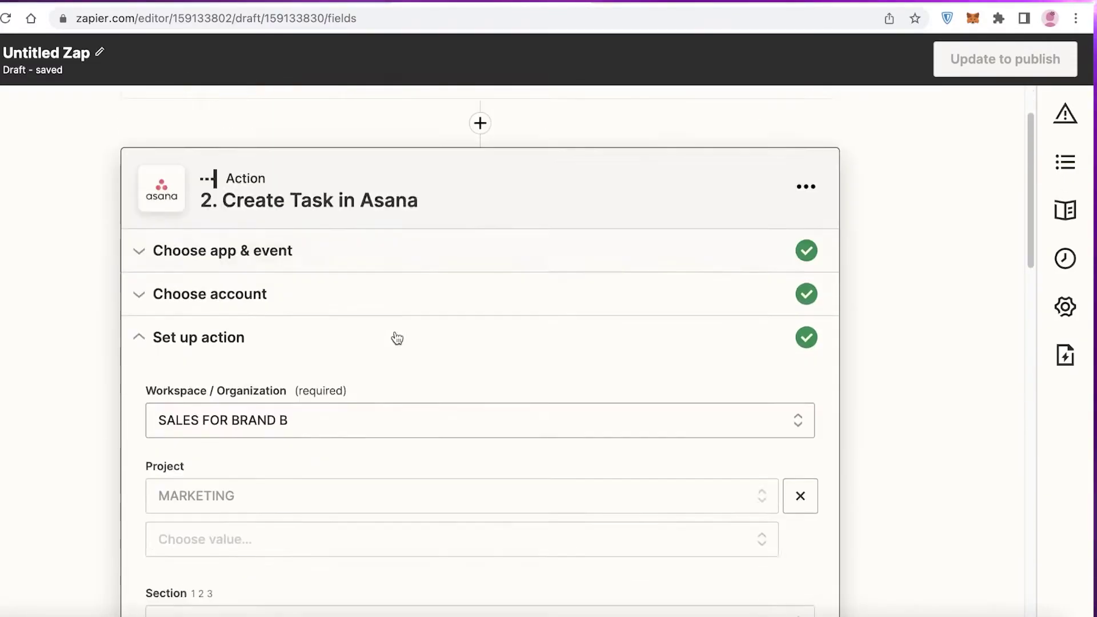
scroll(360, 362, "down", 3)
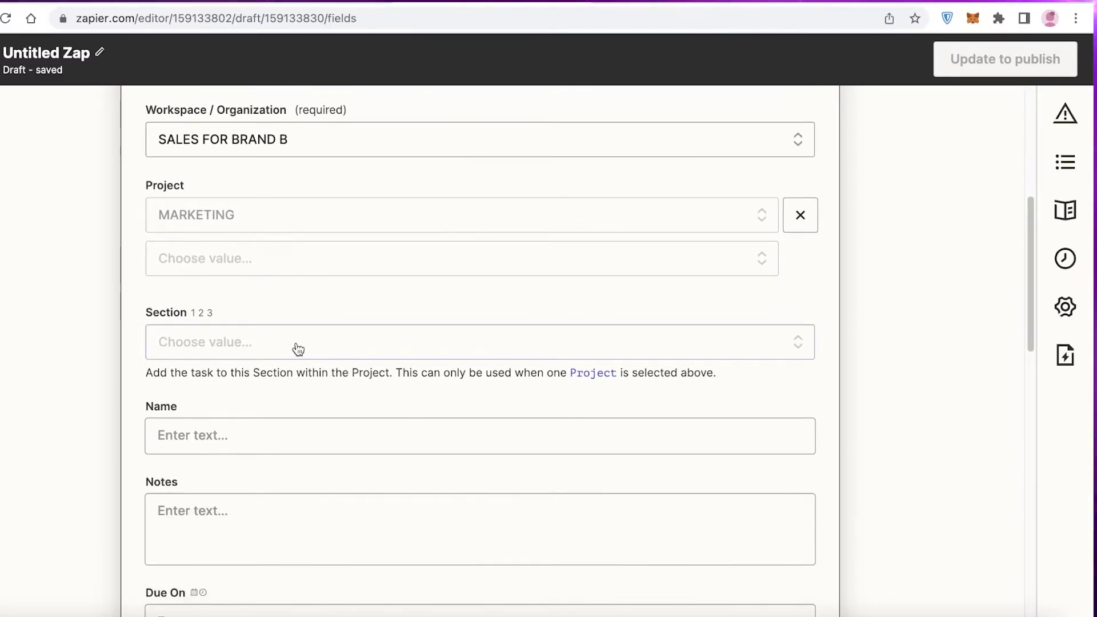
scroll(297, 348, "down", 1)
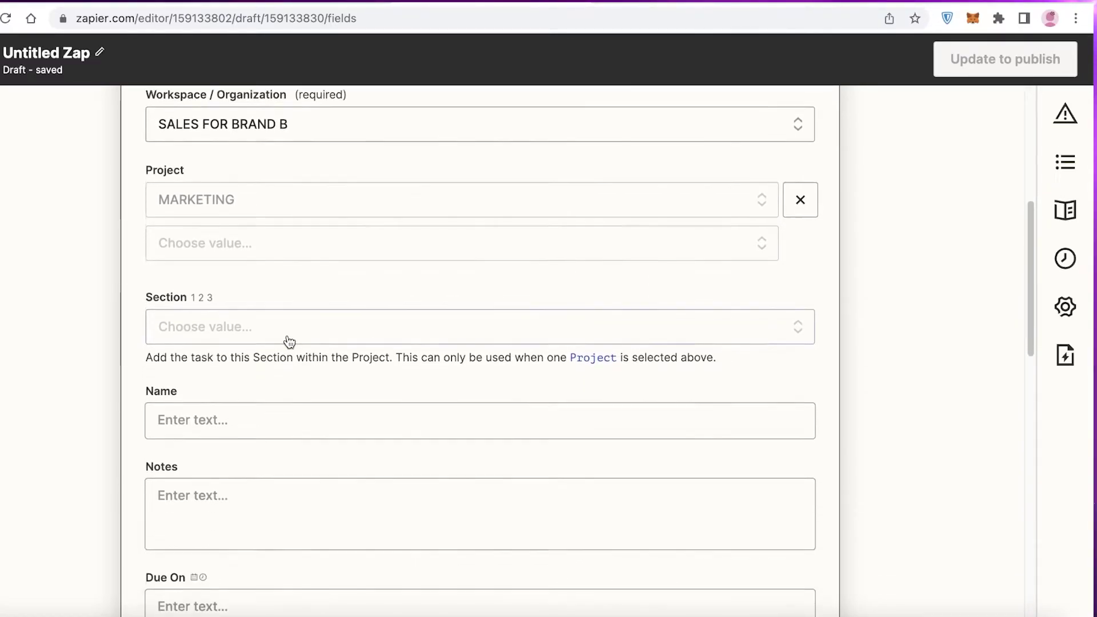
scroll(221, 434, "down", 1)
Name the Asana task 'Review new Spreadsheet'
left_click(220, 366)
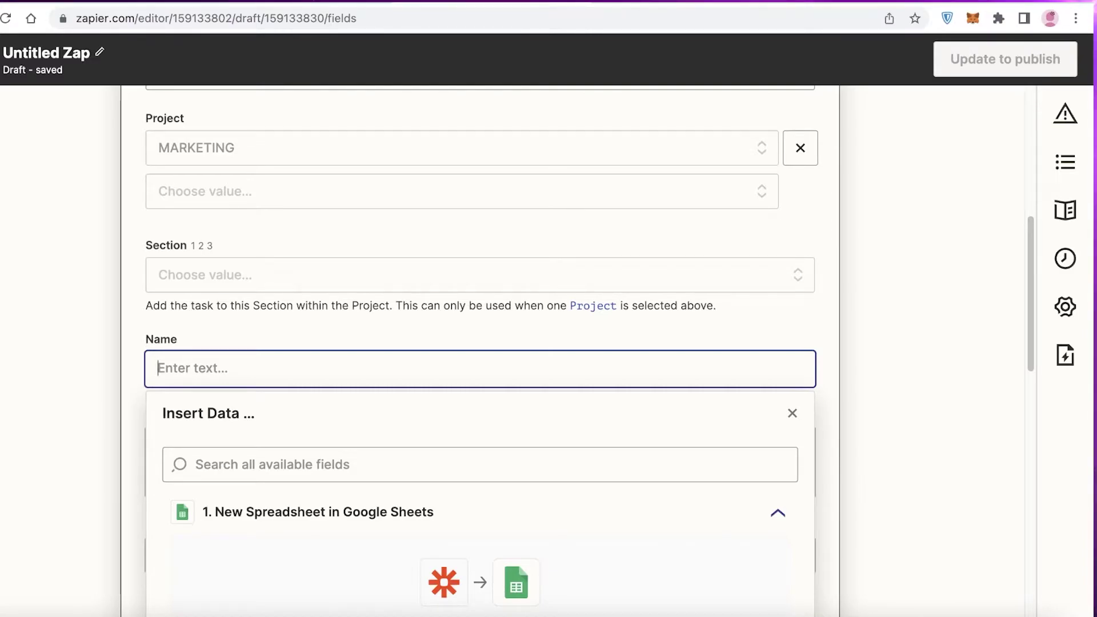
type("Review new Spreadsheet")
left_click(847, 343)
scroll(301, 311, "down", 10)
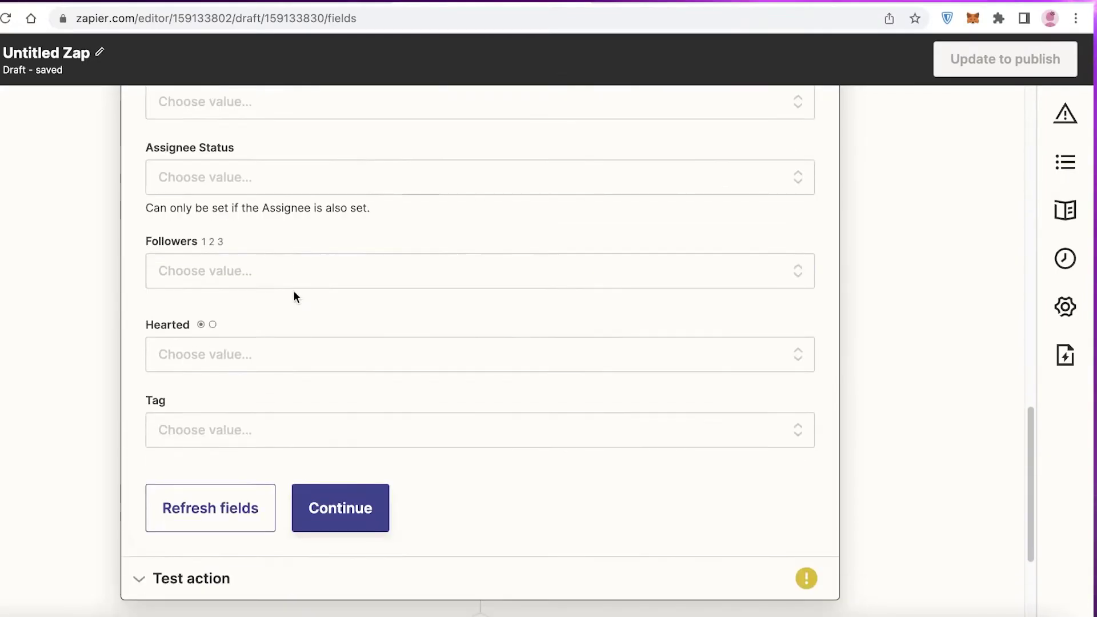
Skip the test for the Asana Create Task action
left_click(307, 456)
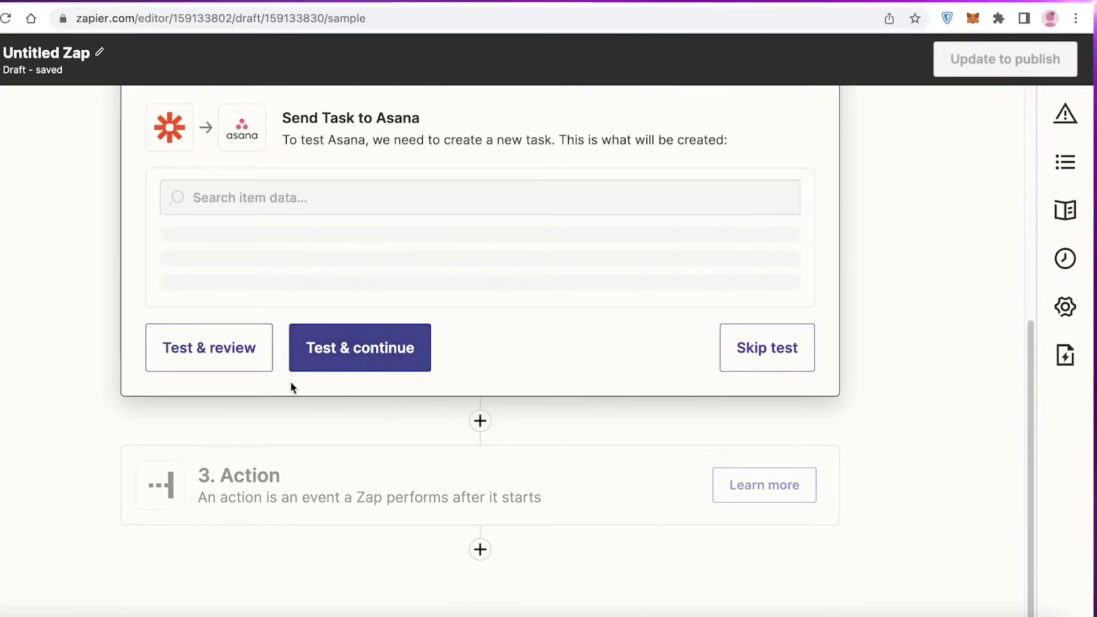
left_click(766, 350)
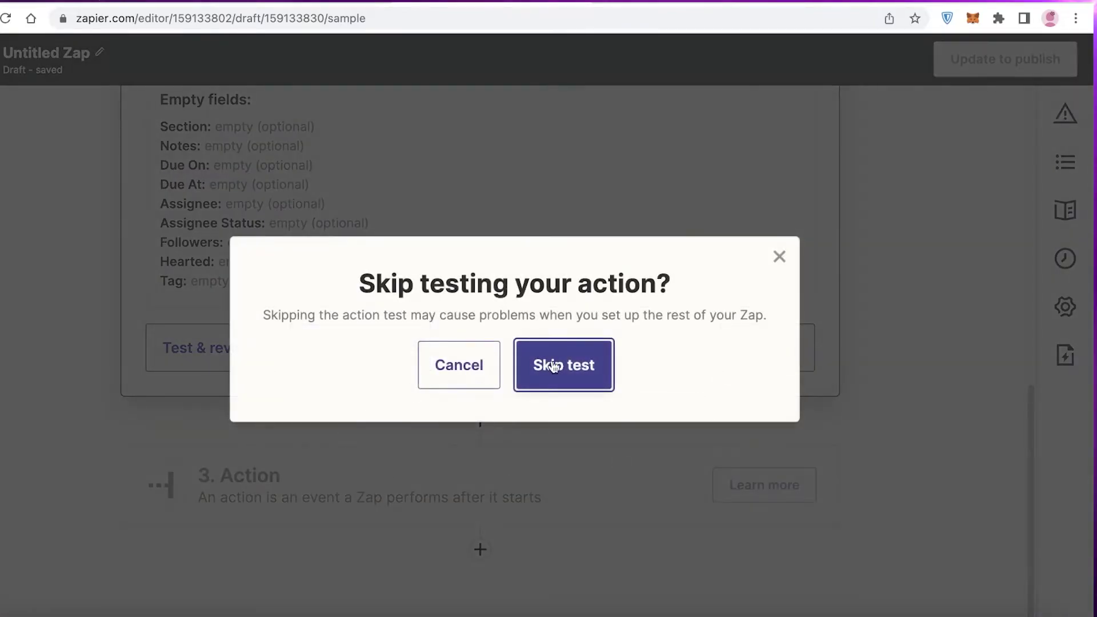
left_click(553, 366)
left_click(677, 494)
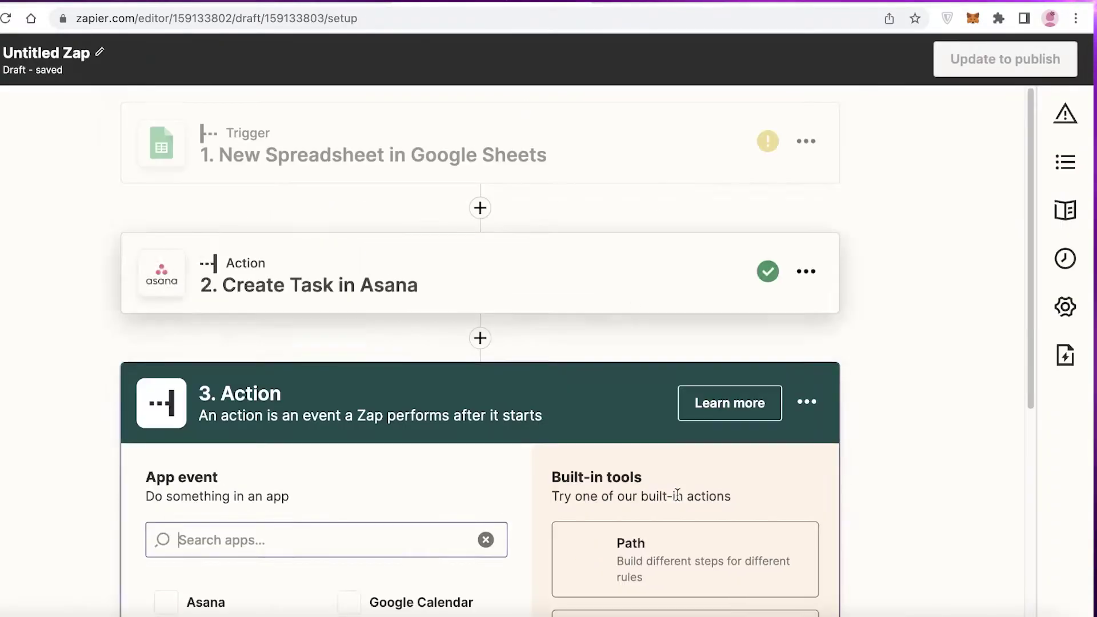
Delete the empty third step from the Zap
scroll(567, 476, "down", 4)
scroll(399, 464, "up", 4)
scroll(400, 464, "down", 6)
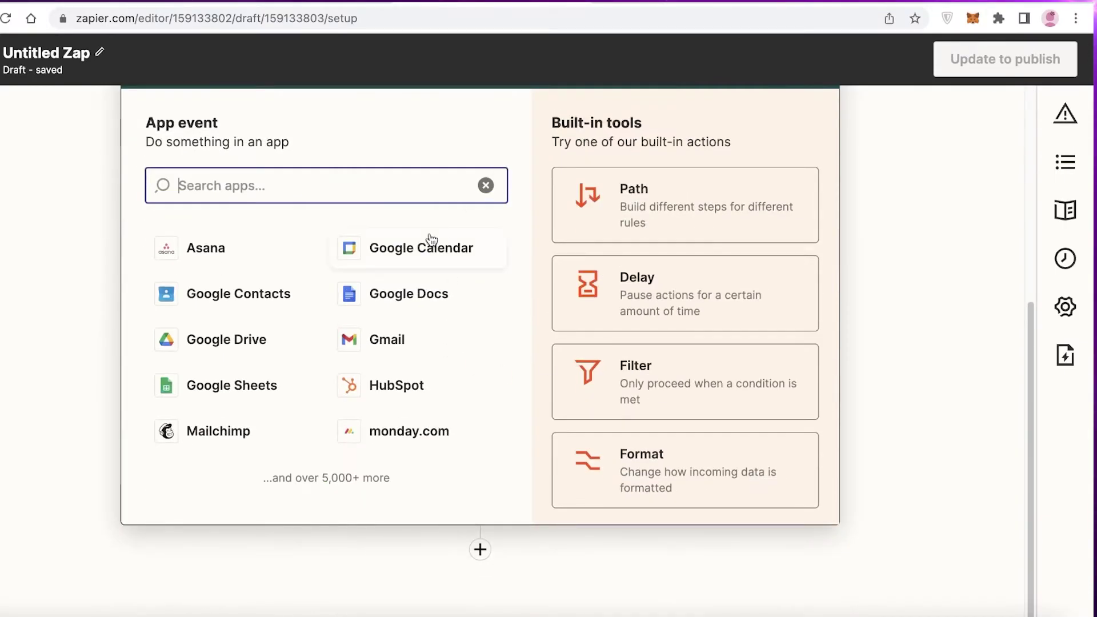
scroll(576, 314, "up", 3)
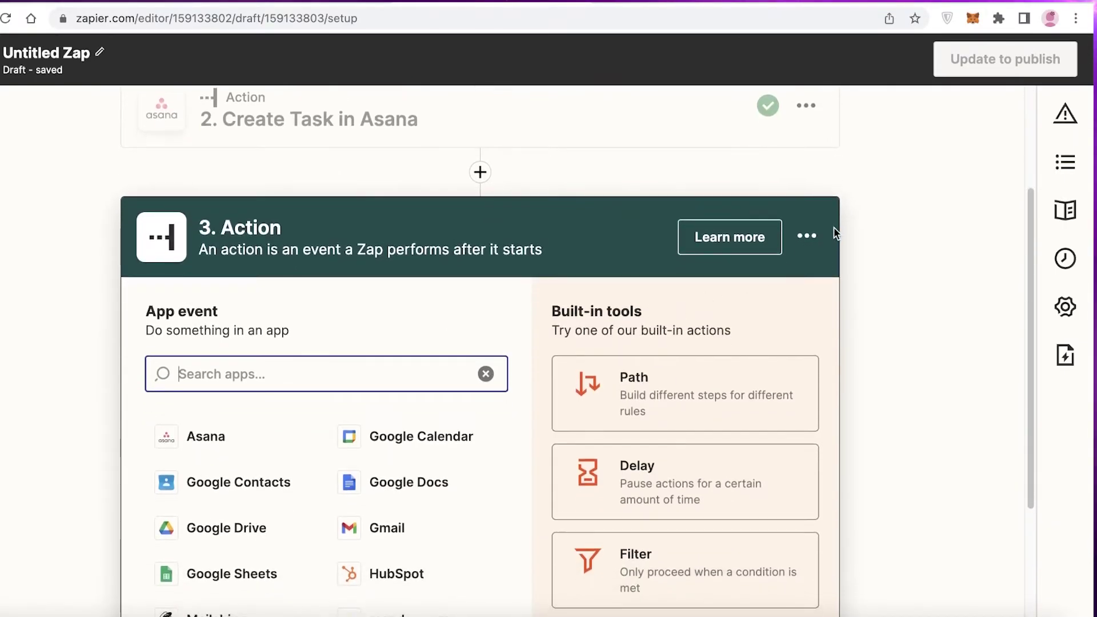
left_click(806, 236)
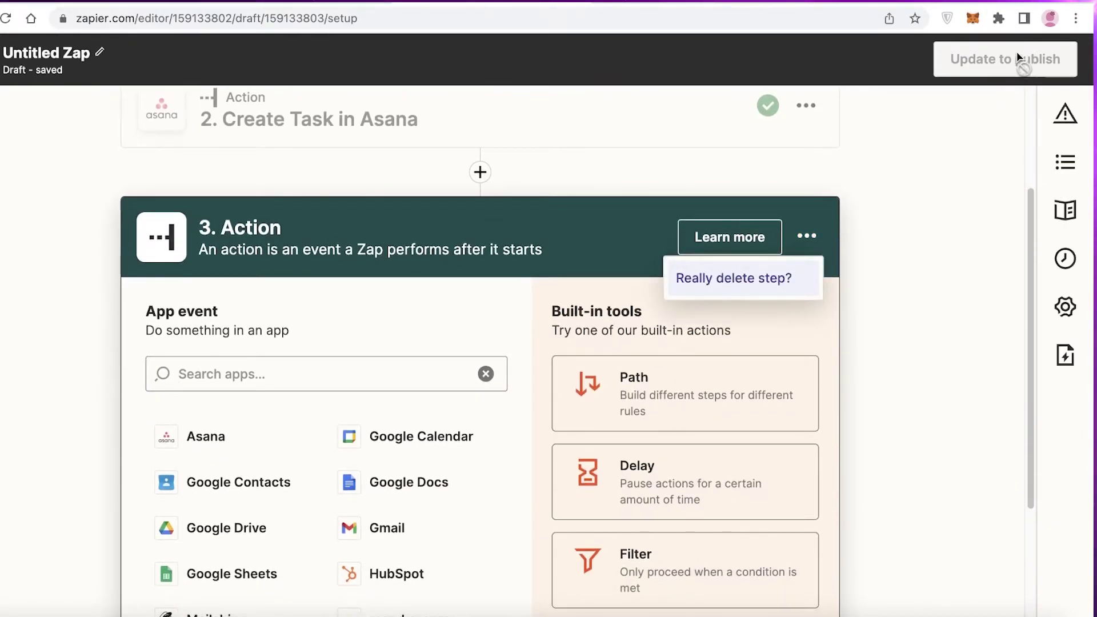
left_click(723, 278)
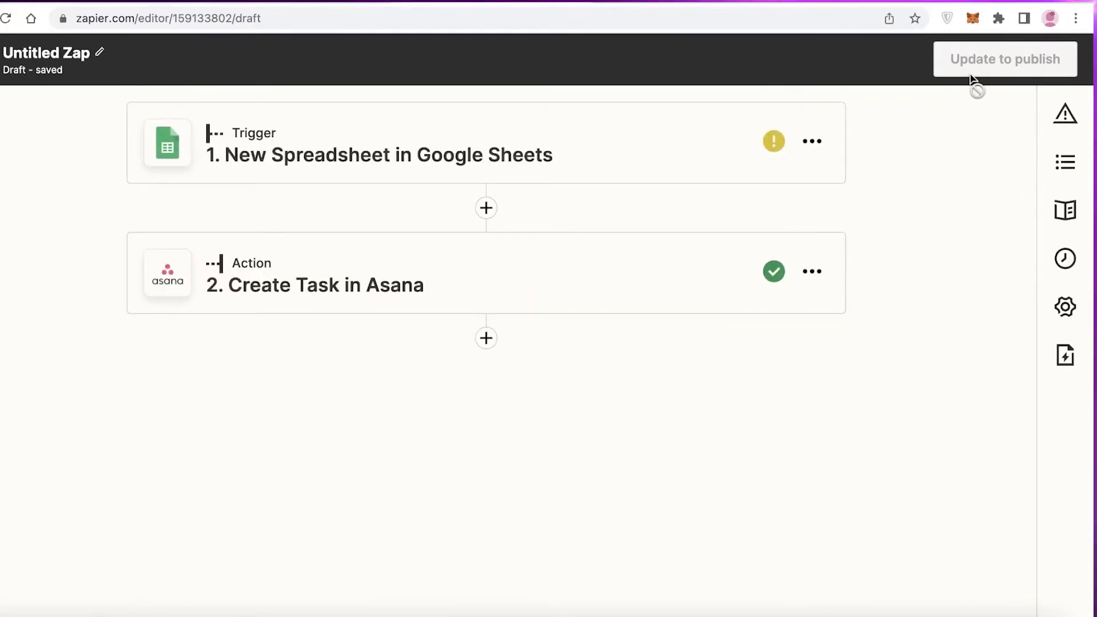
Skip the New Spreadsheet trigger test, then publish the Zap with it turned on
left_click(653, 170)
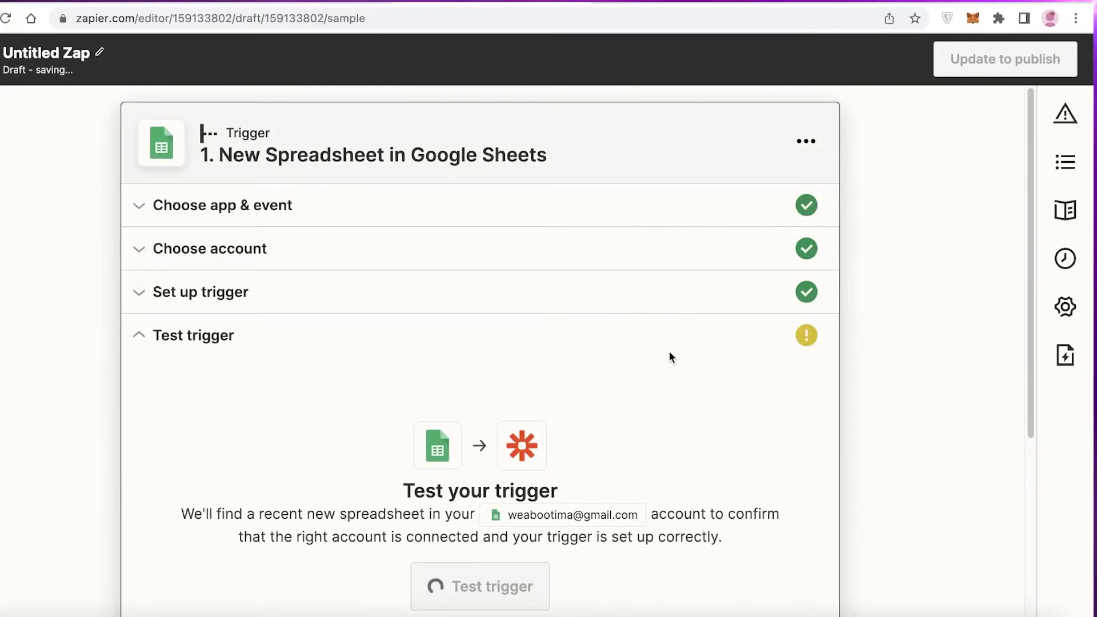
scroll(670, 351, "down", 5)
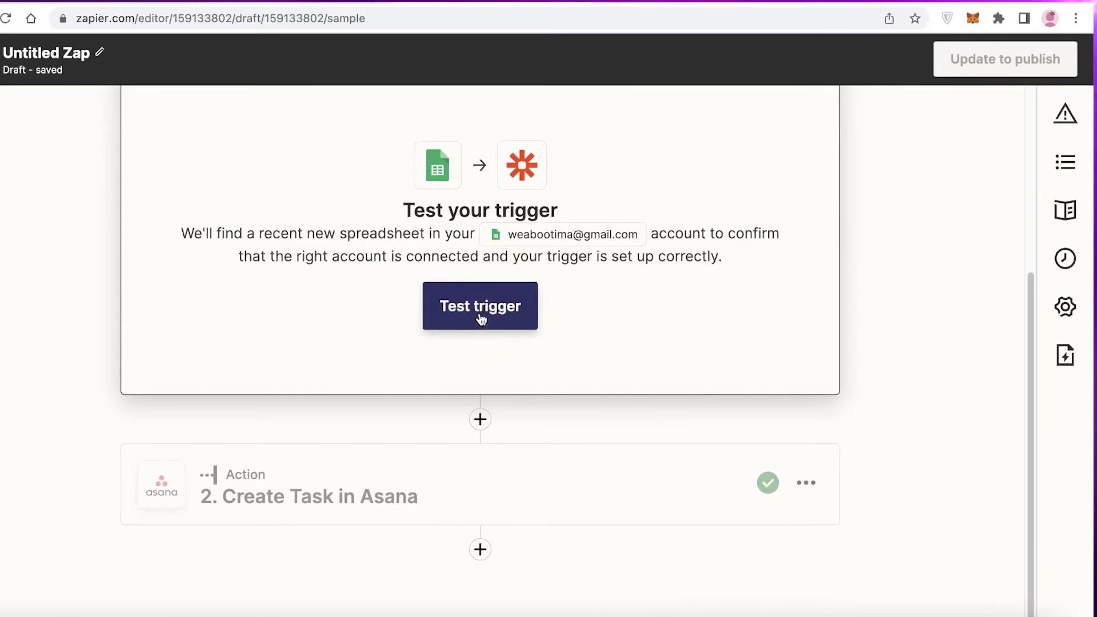
left_click(481, 318)
left_click(560, 503)
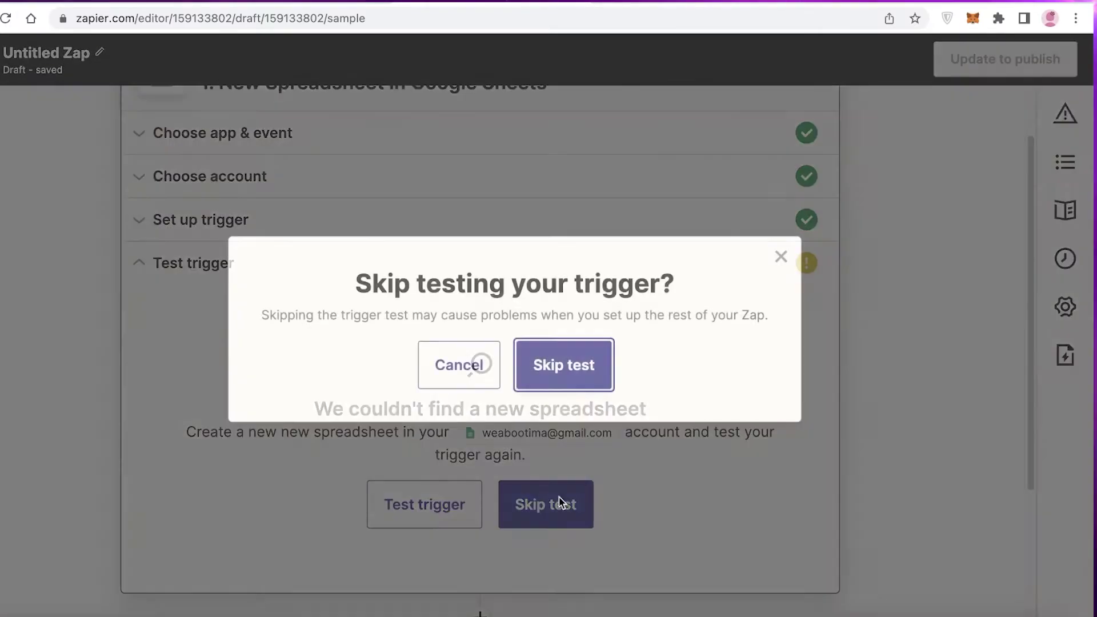
left_click(548, 374)
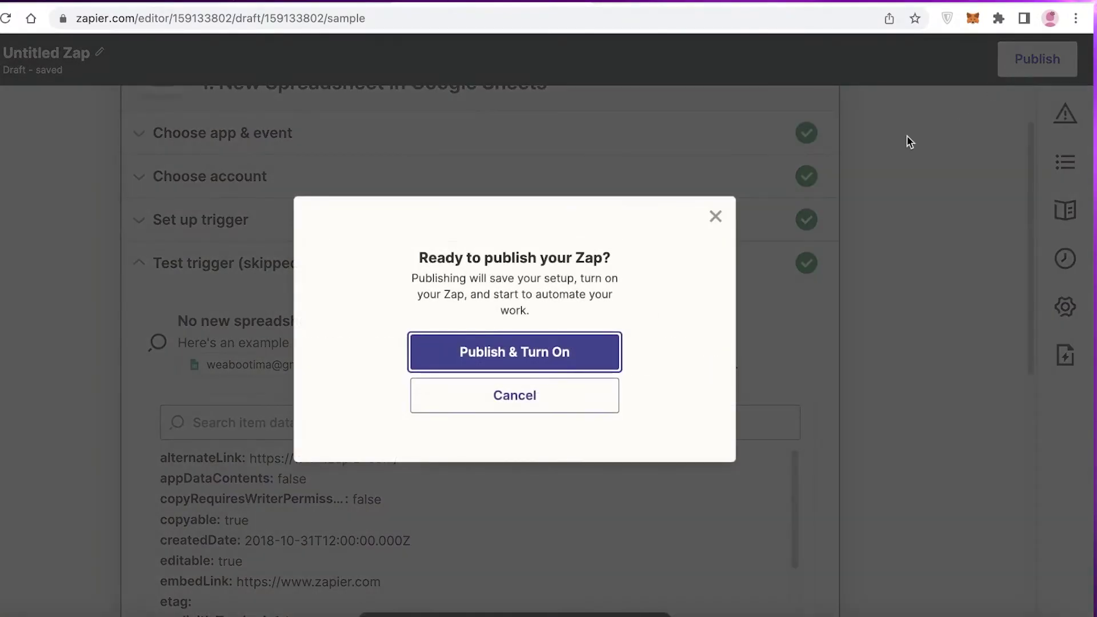
left_click(560, 366)
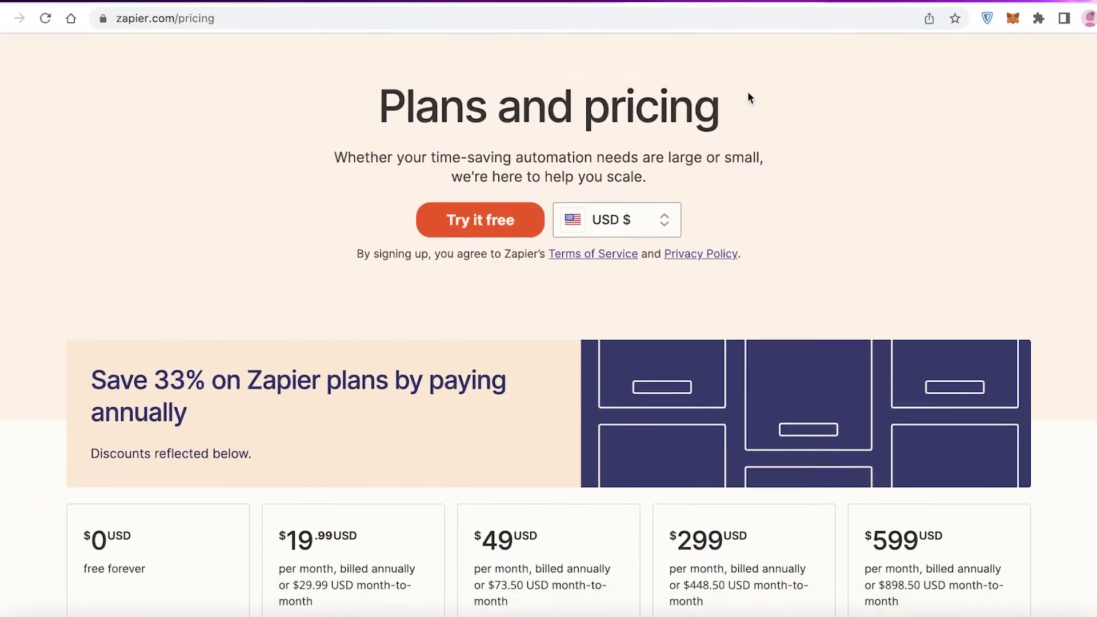
scroll(750, 98, "down", 5)
scroll(642, 151, "down", 4)
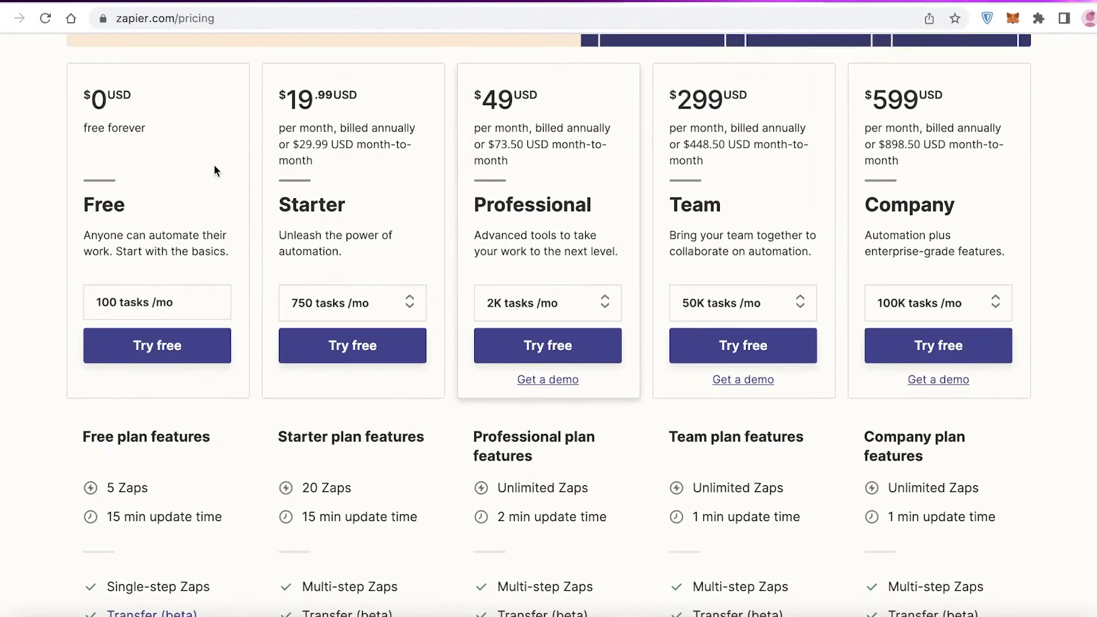
scroll(166, 162, "down", 1)
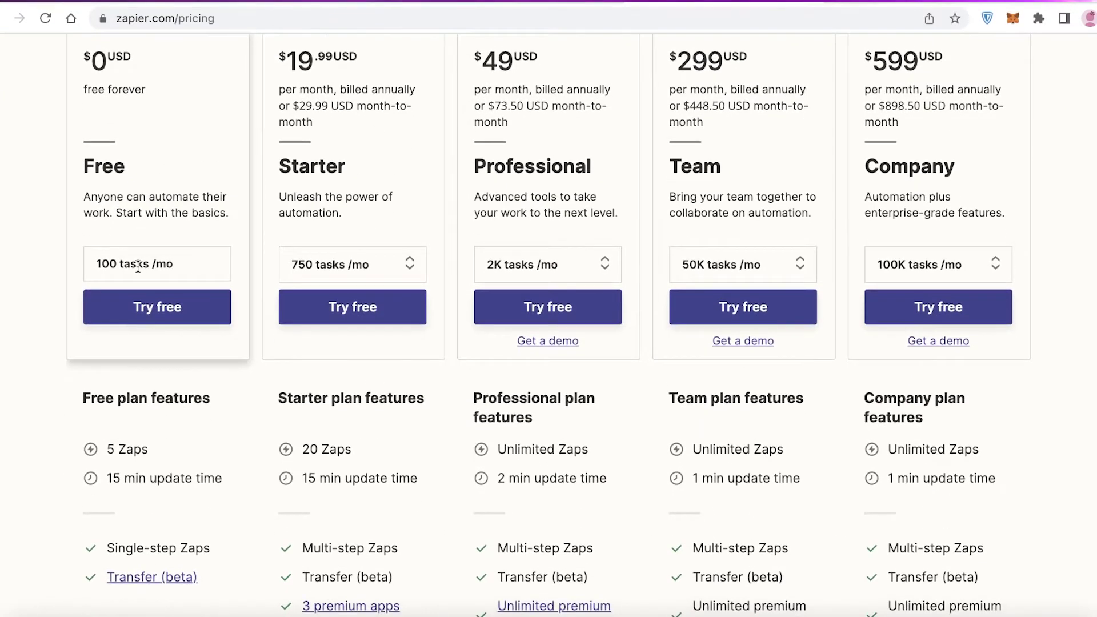
scroll(138, 267, "down", 5)
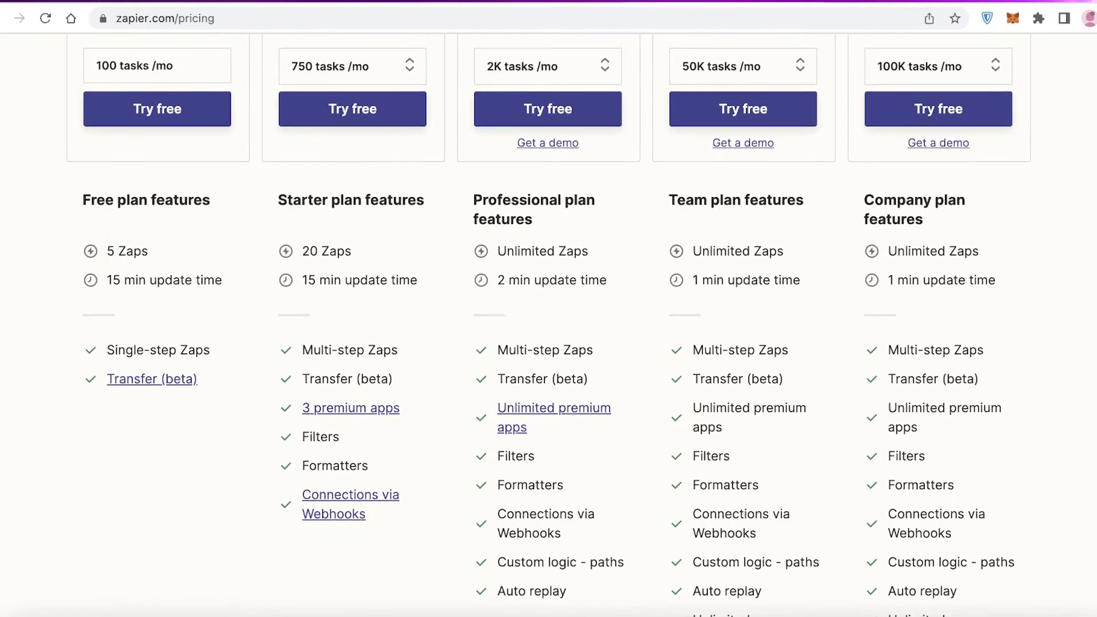
scroll(138, 267, "up", 1)
scroll(221, 320, "up", 1)
mouse_move(201, 354)
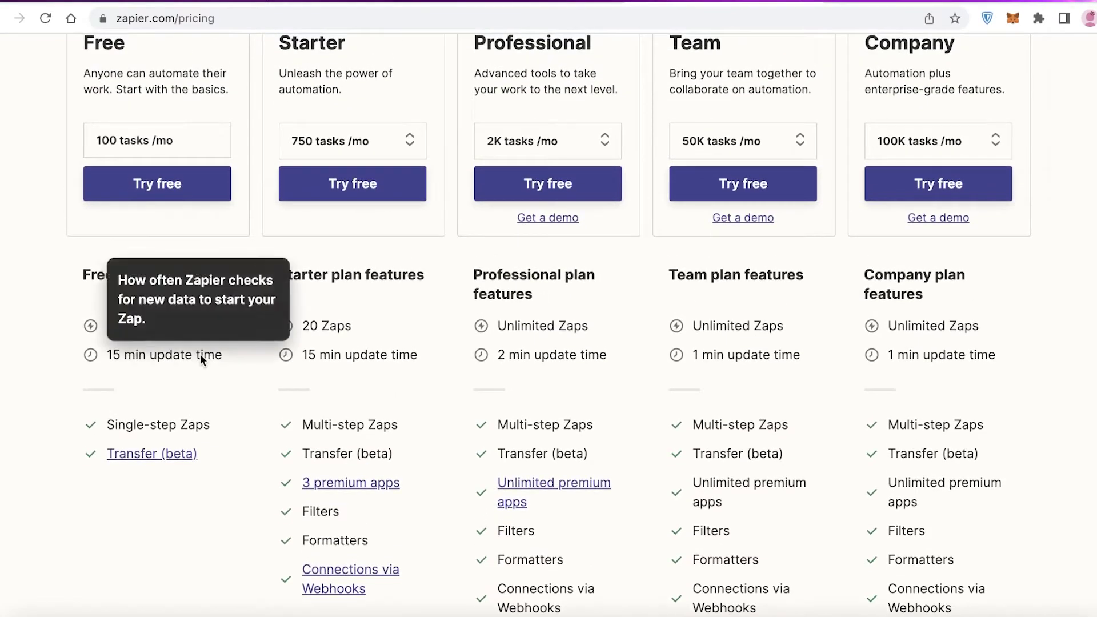
scroll(201, 355, "up", 3)
scroll(350, 174, "up", 1)
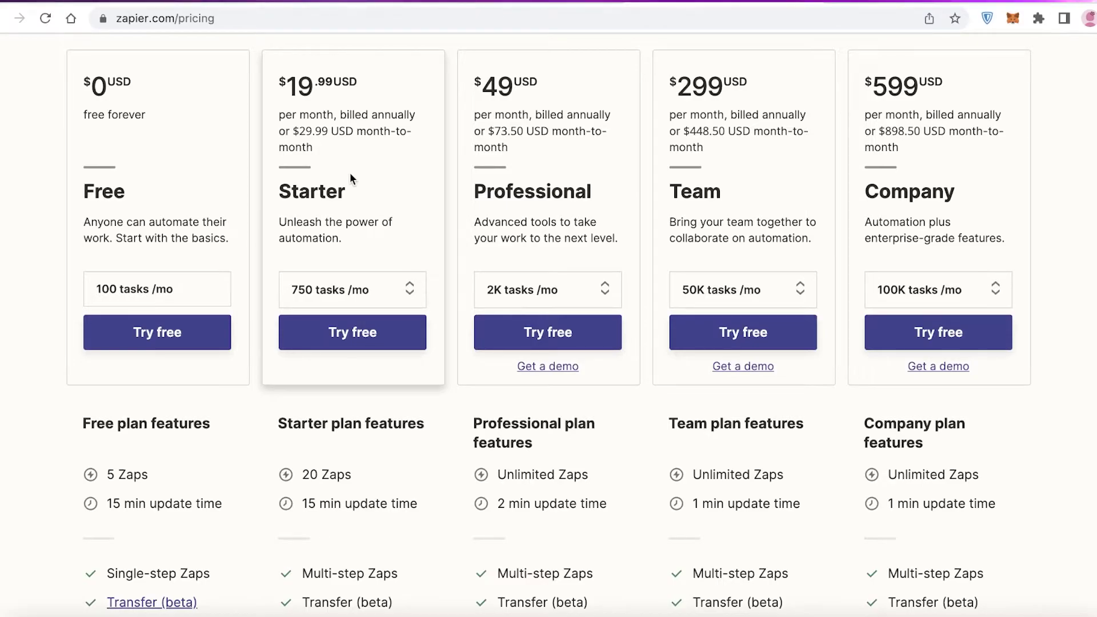
scroll(351, 172, "down", 2)
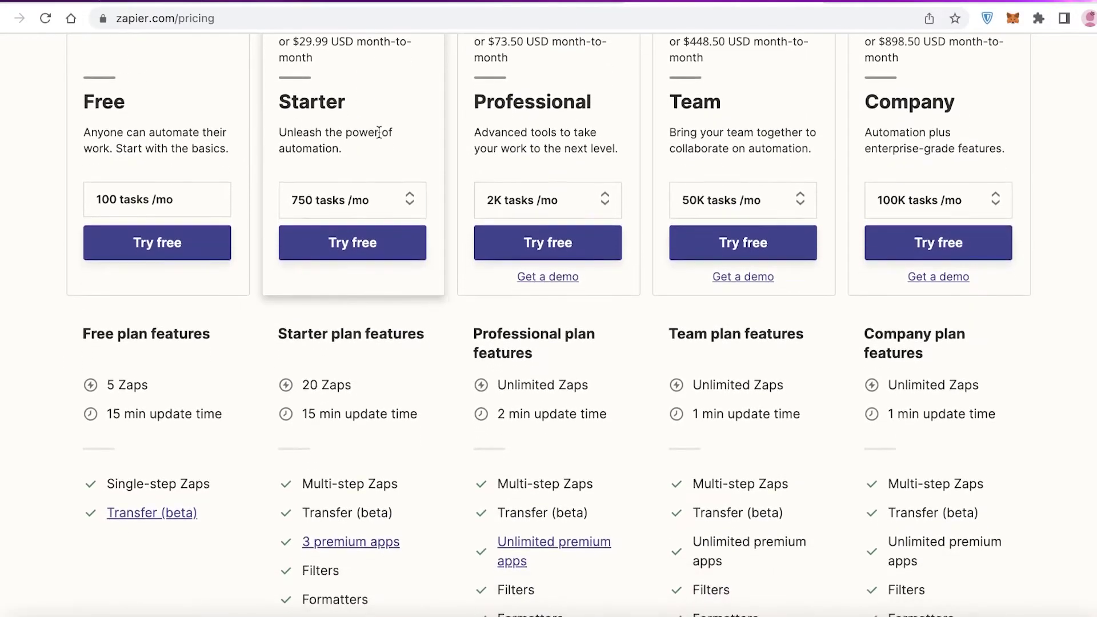
scroll(456, 392, "down", 3)
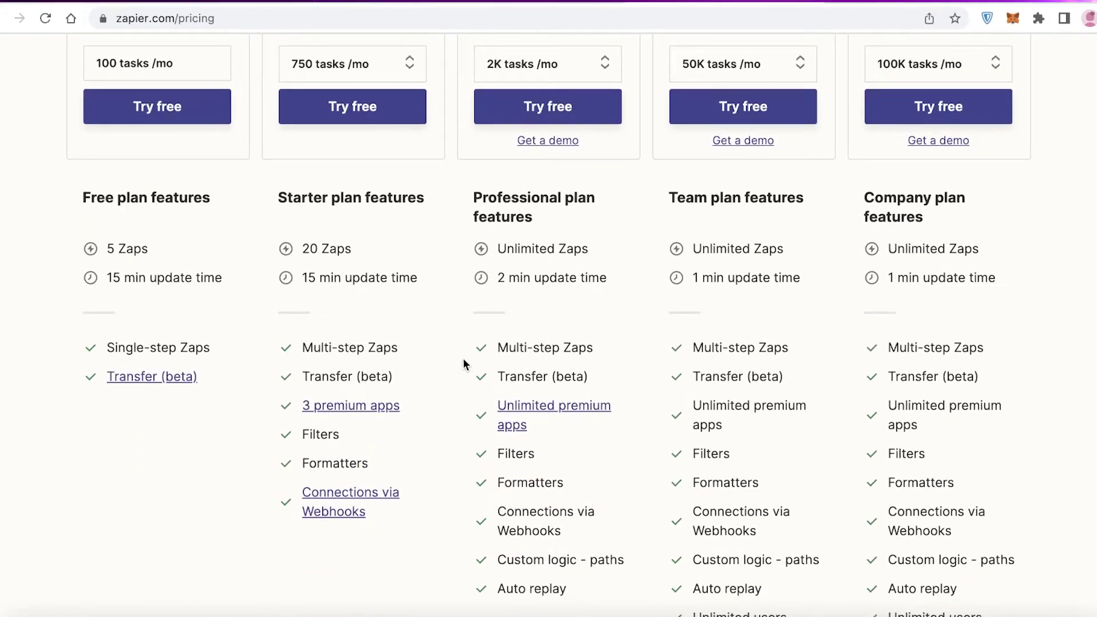
scroll(466, 366, "up", 4)
scroll(540, 282, "up", 4)
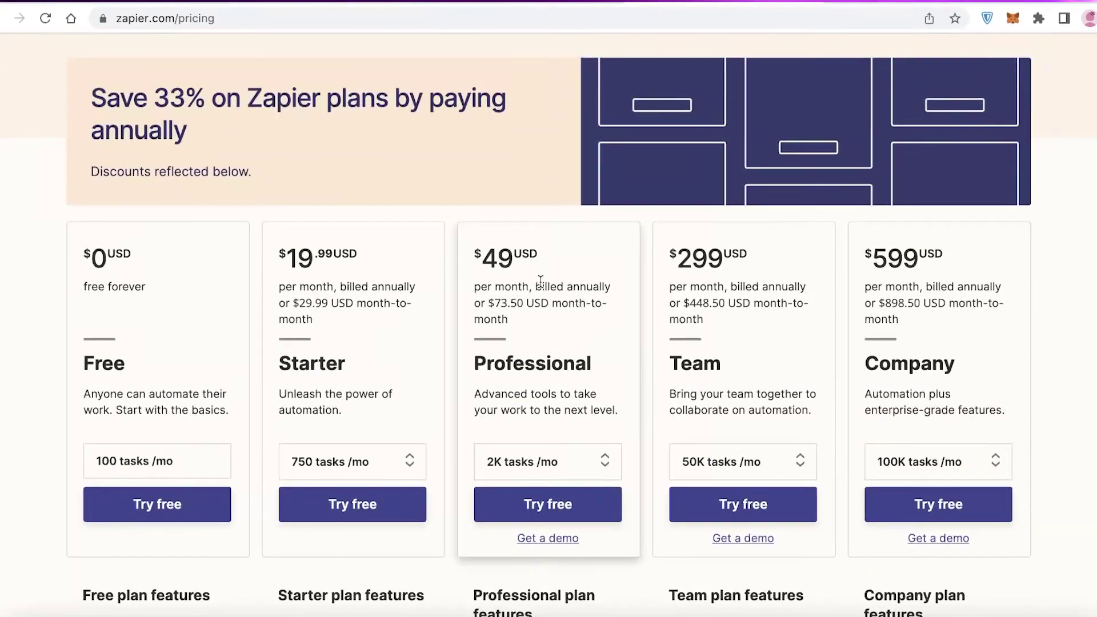
scroll(540, 283, "down", 3)
scroll(540, 282, "down", 7)
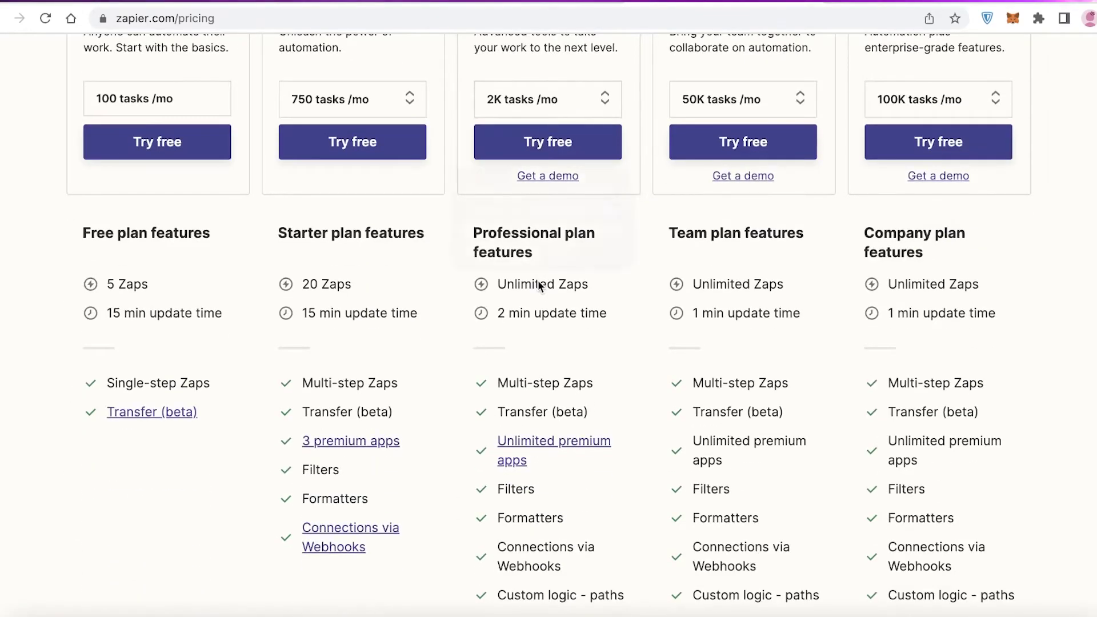
scroll(747, 270, "up", 4)
scroll(745, 273, "down", 9)
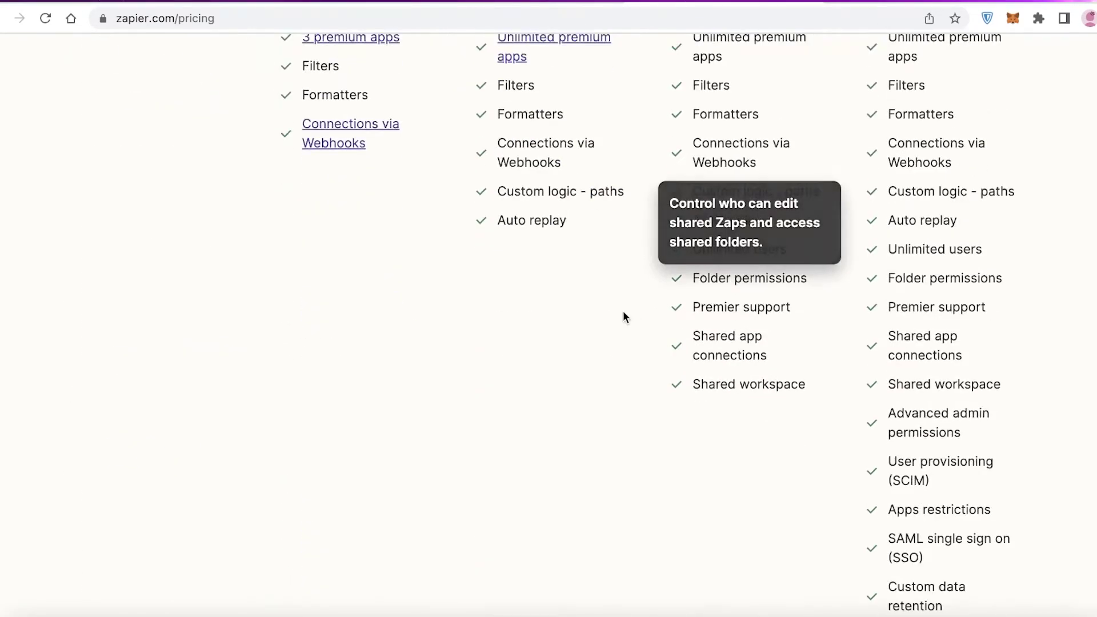
scroll(624, 314, "up", 19)
scroll(608, 312, "down", 9)
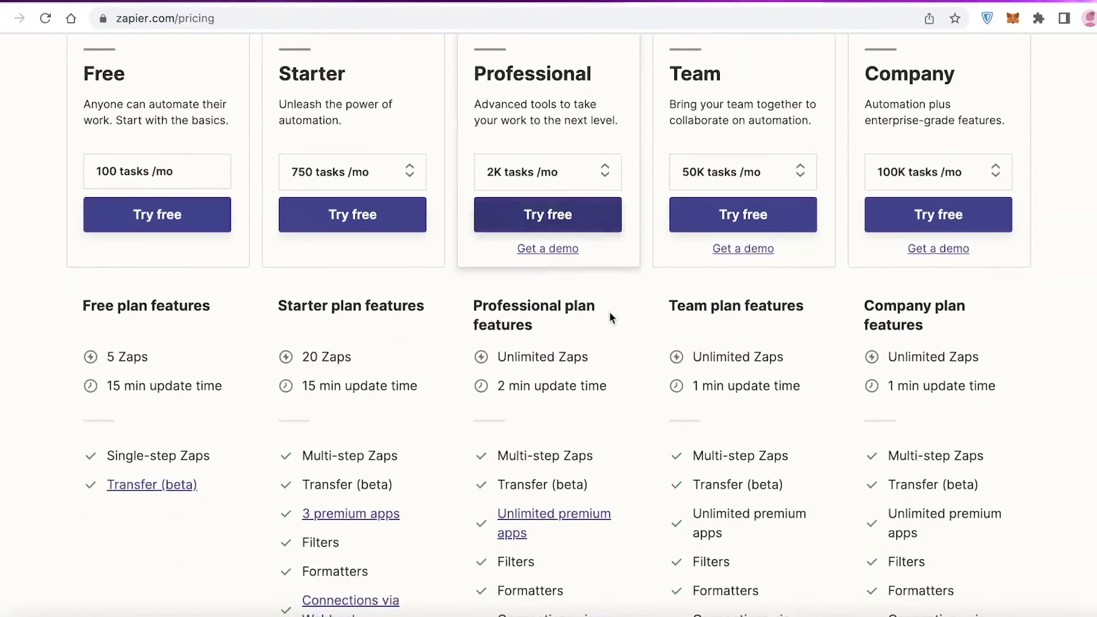
scroll(605, 364, "up", 7)
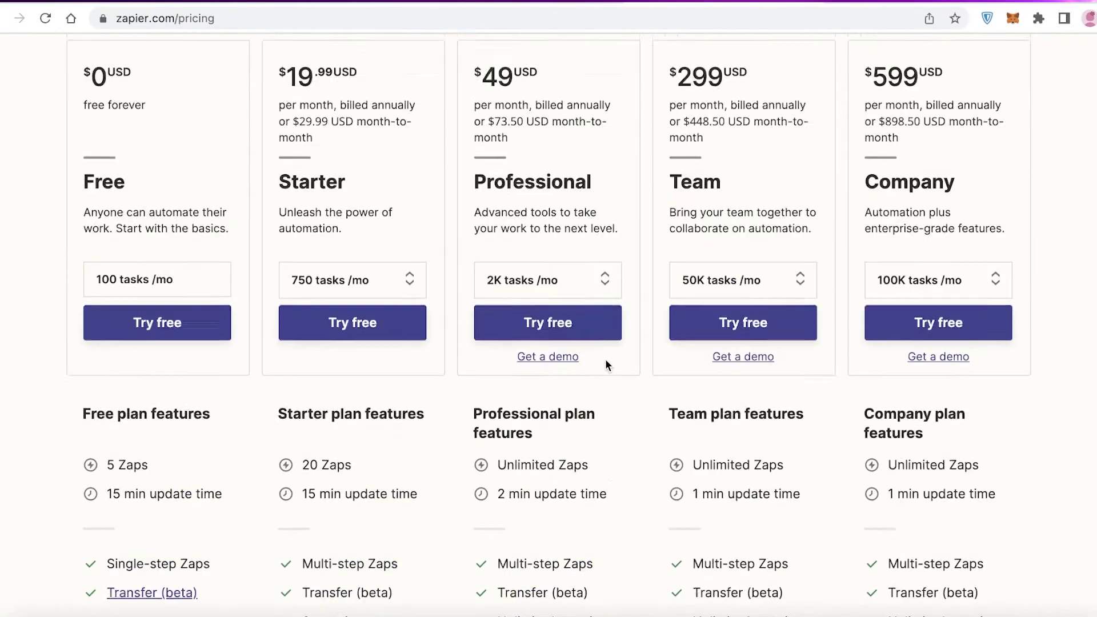
scroll(1000, 314, "down", 3)
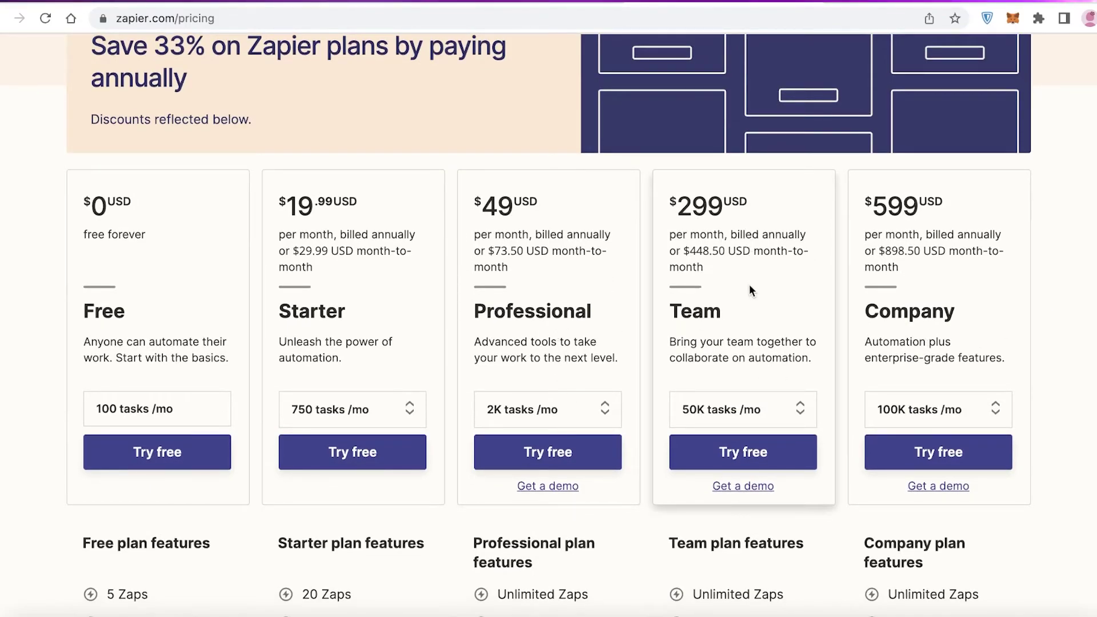
scroll(749, 286, "down", 12)
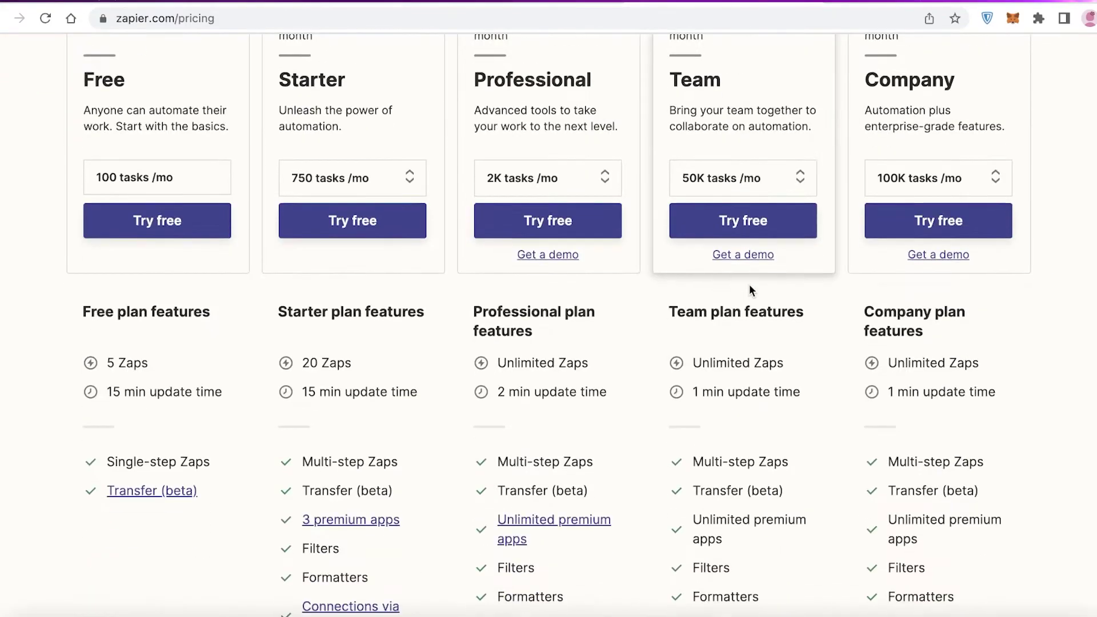
scroll(749, 284, "down", 2)
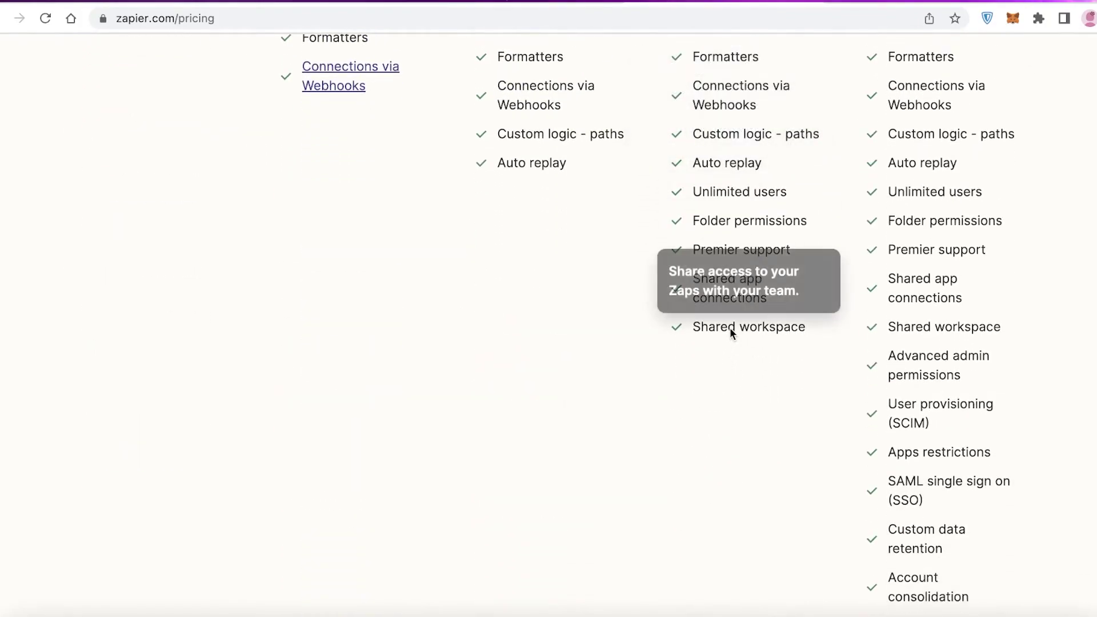
scroll(439, 381, "up", 1)
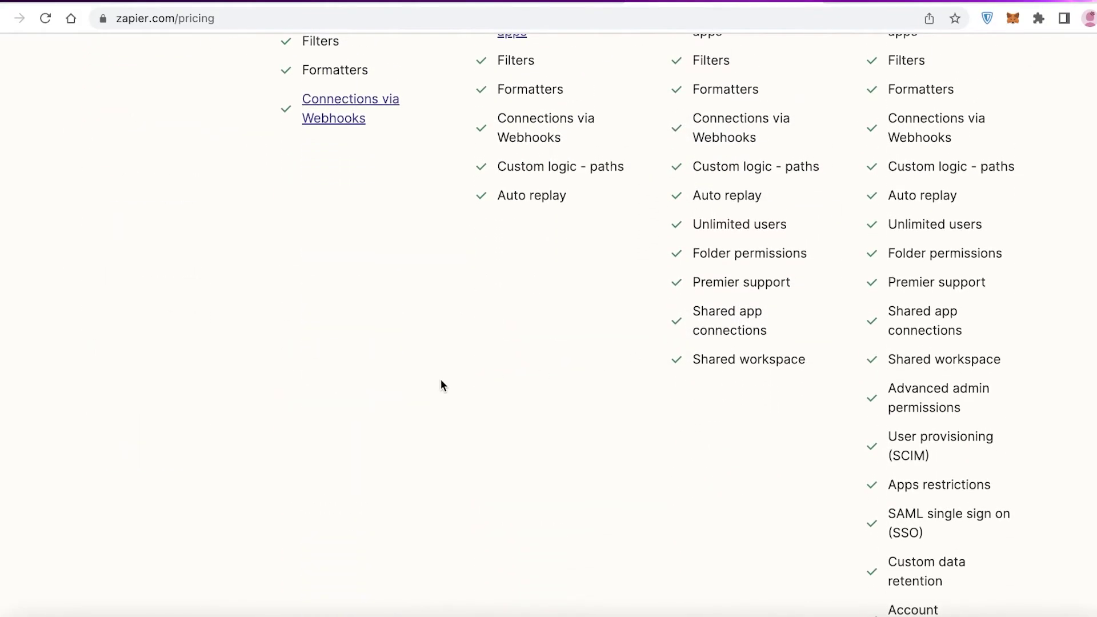
scroll(440, 381, "up", 1)
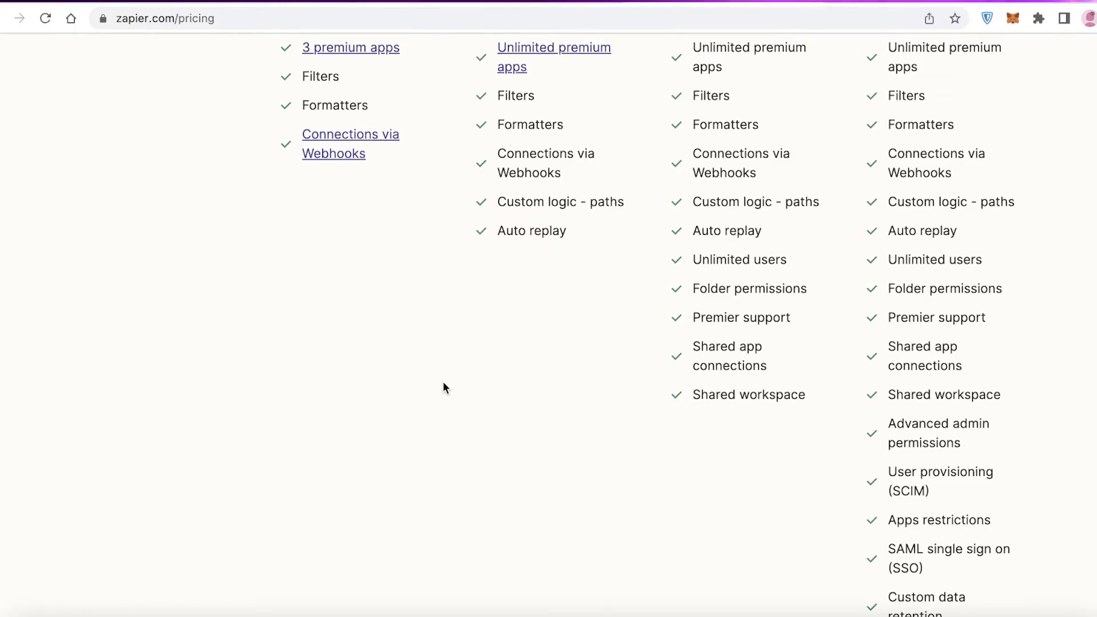
scroll(444, 381, "up", 8)
scroll(442, 381, "down", 5)
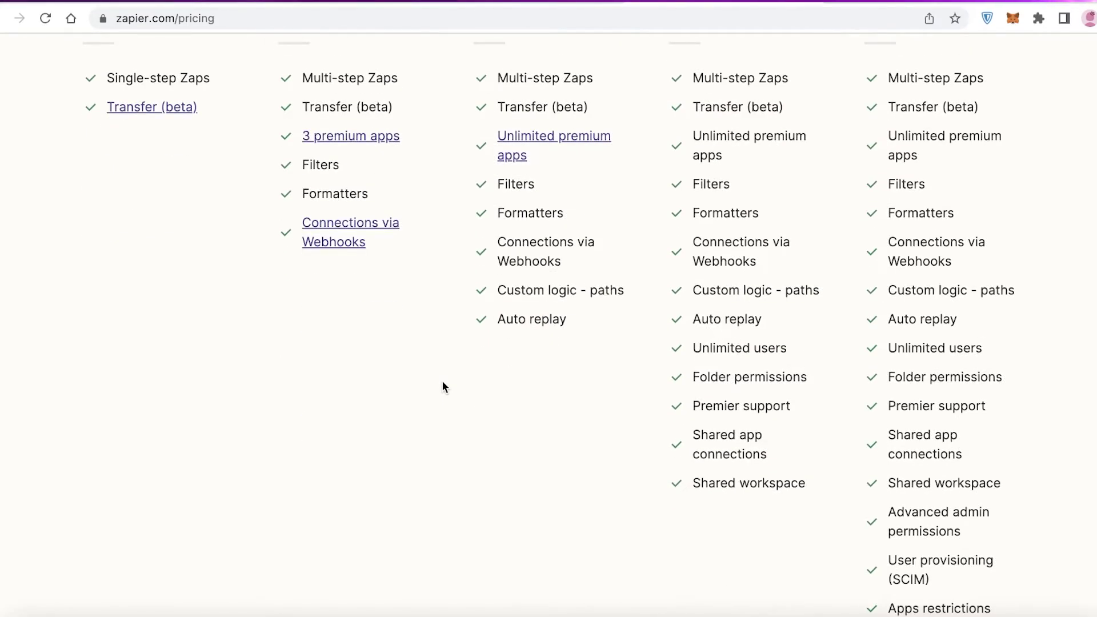
scroll(440, 382, "up", 12)
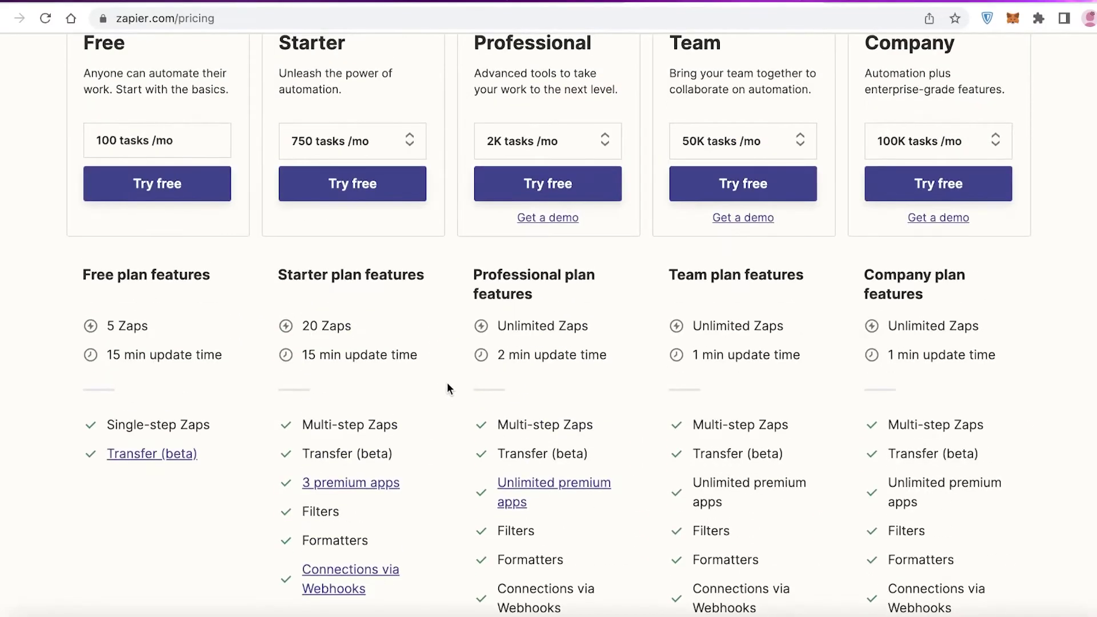
scroll(446, 380, "up", 4)
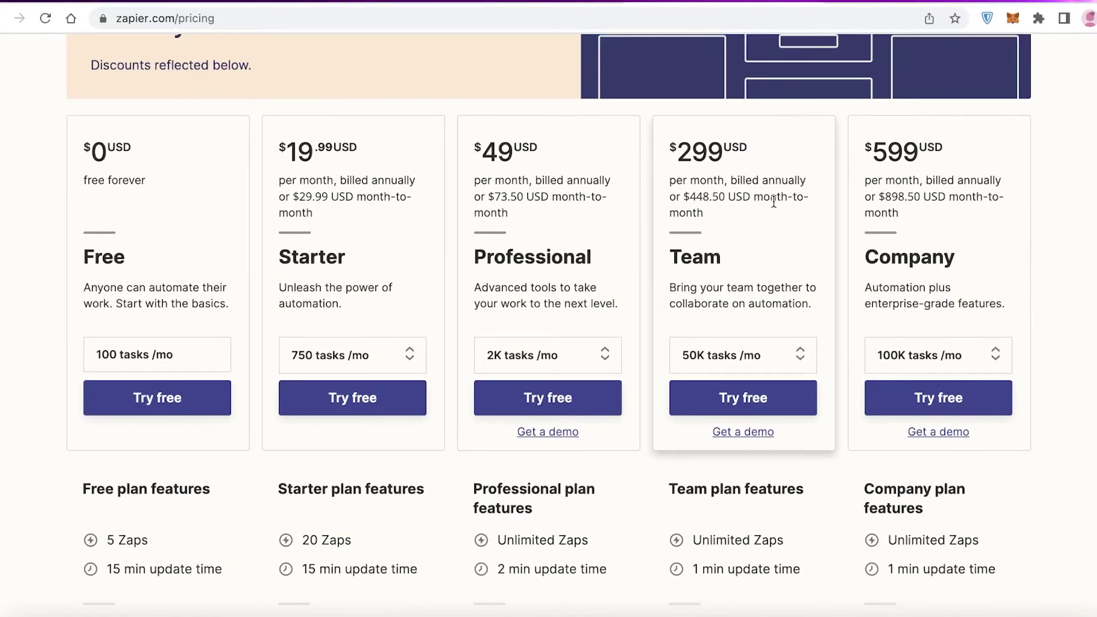
scroll(773, 201, "down", 5)
scroll(634, 197, "up", 3)
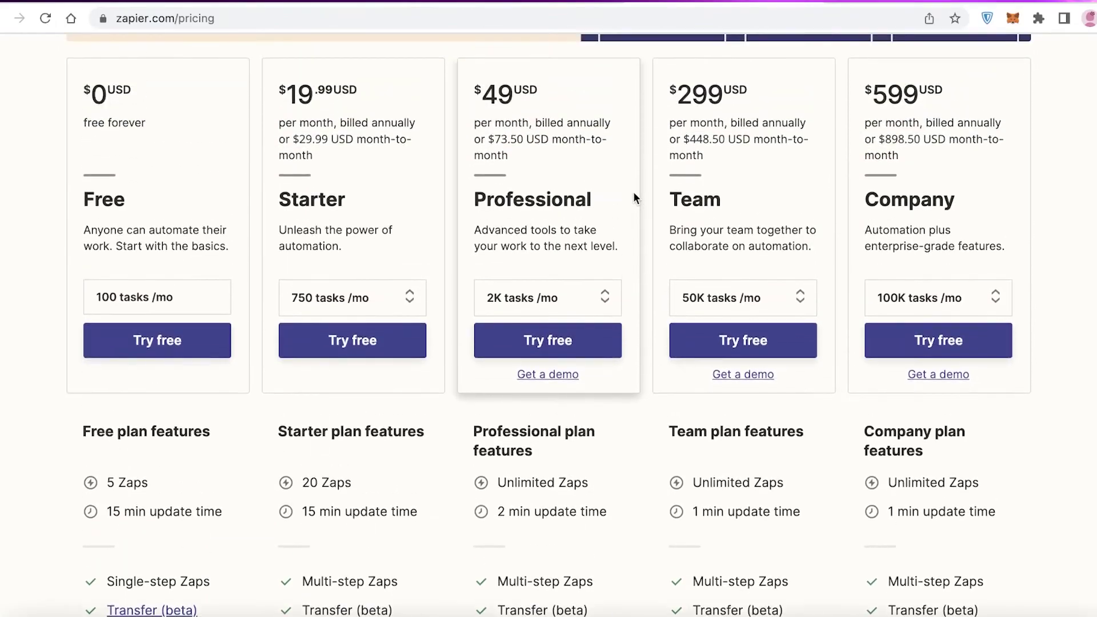